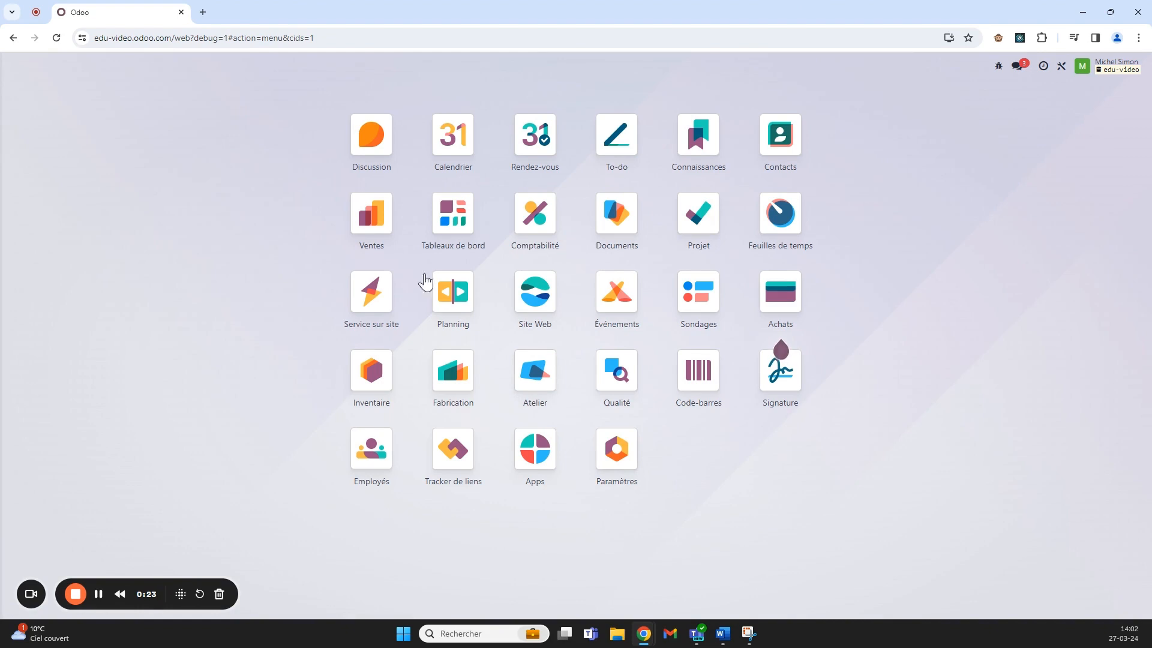
Examine the sales dashboard in Tableaux de bord and the Feuilles de calcul workspace in Documents, returning to the app overview.
{"action": "left_click", "coordinate": [441, 235]}
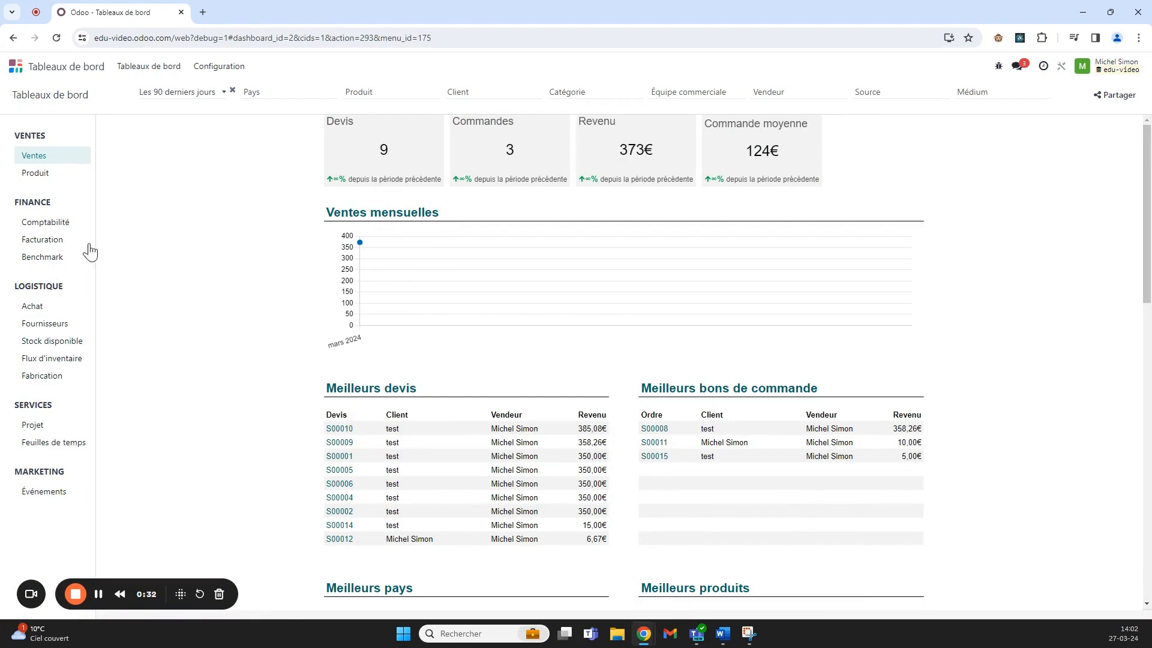
{"action": "left_click", "coordinate": [19, 68]}
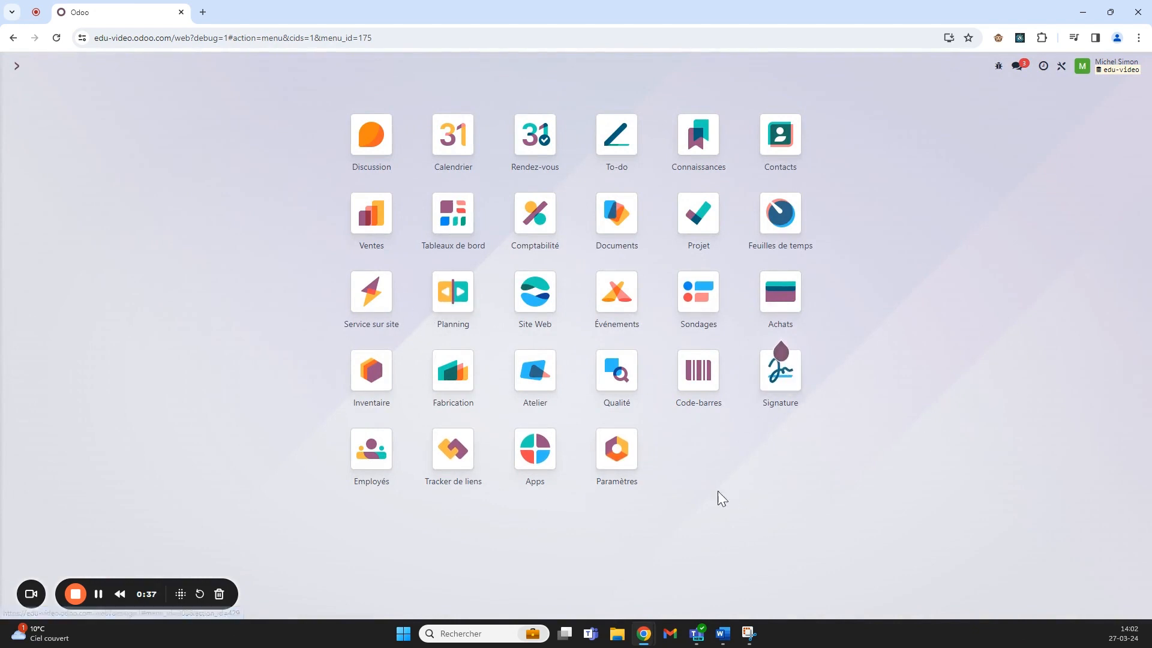
{"action": "left_click", "coordinate": [616, 212]}
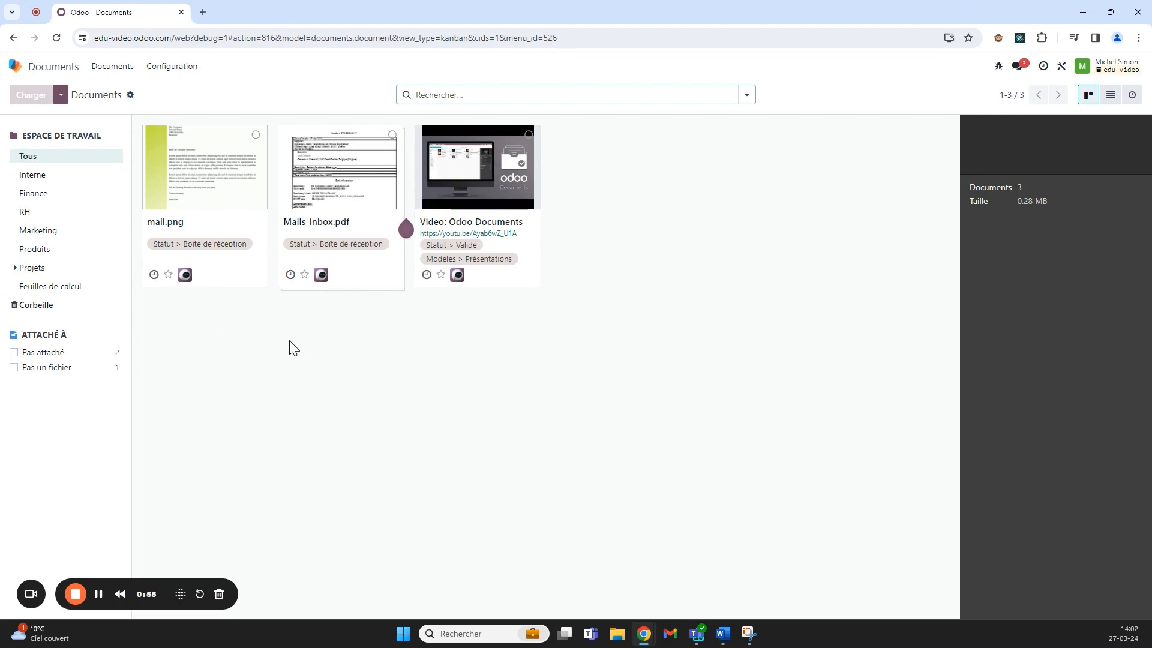
{"action": "left_click", "coordinate": [71, 290]}
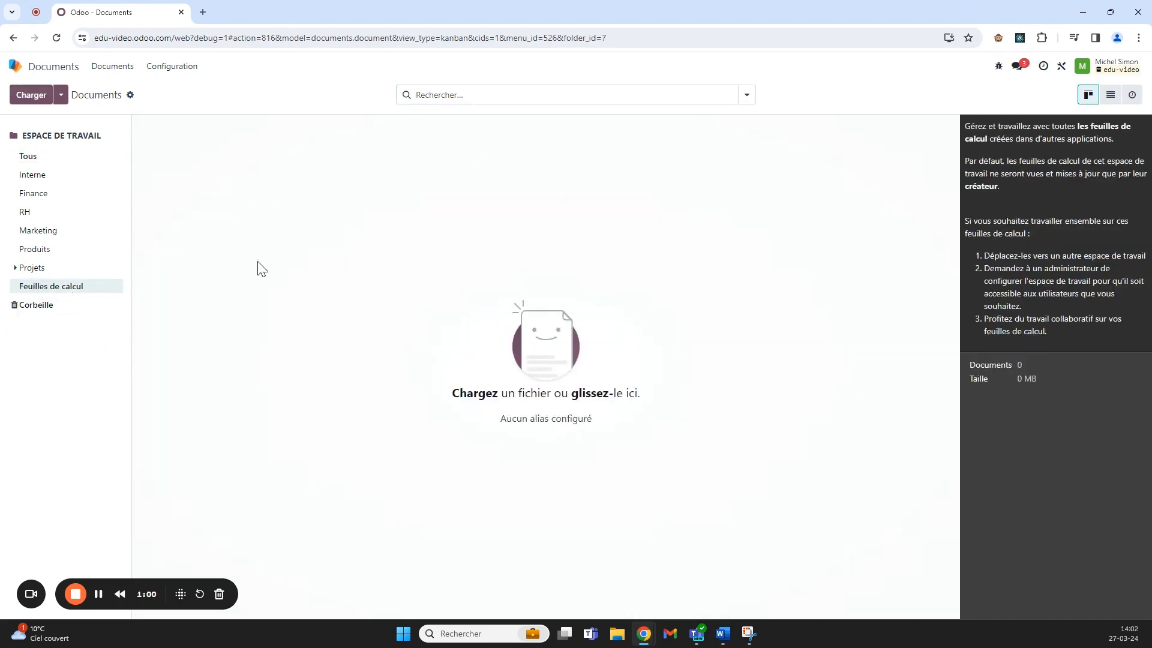
{"action": "left_click", "coordinate": [16, 66]}
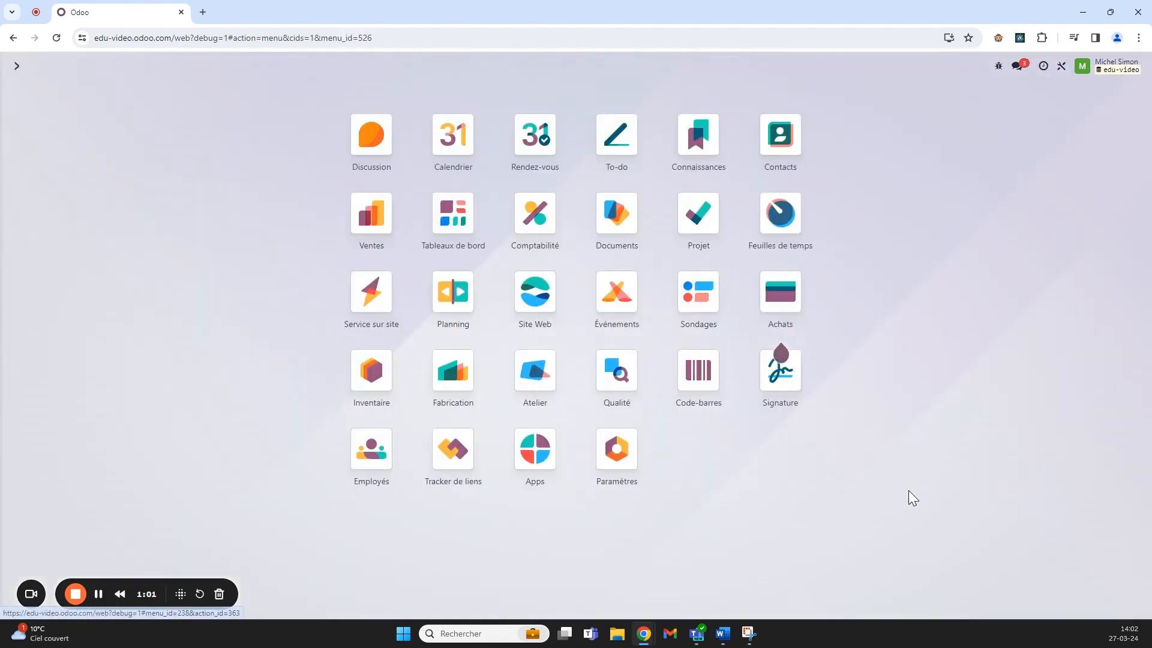
Find and open the Ventes app, remove the Mes devis filter and show the quotations as a pivot table.
{"action": "type", "text": "vente"}
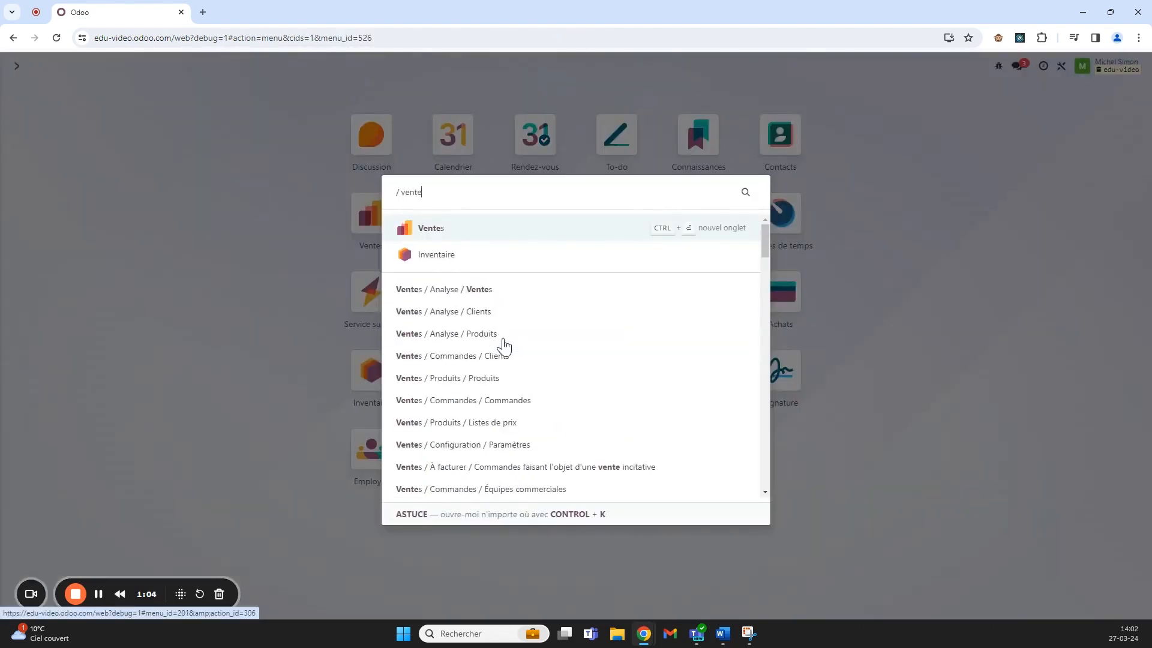
{"action": "key", "text": "Return"}
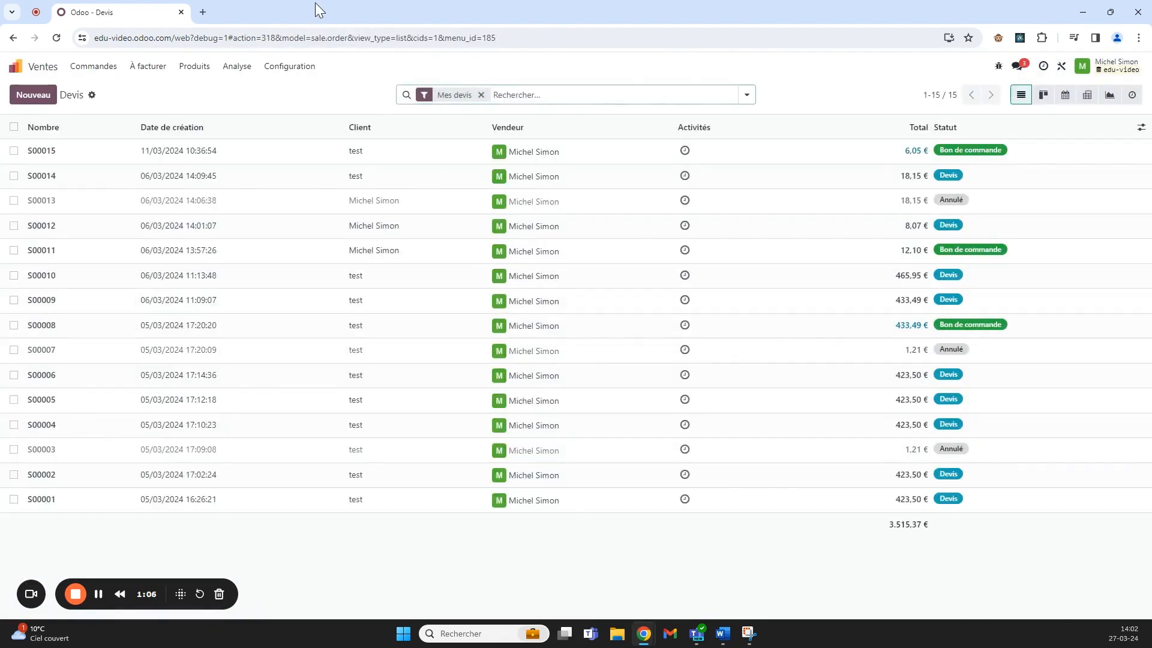
{"action": "left_click", "coordinate": [482, 95]}
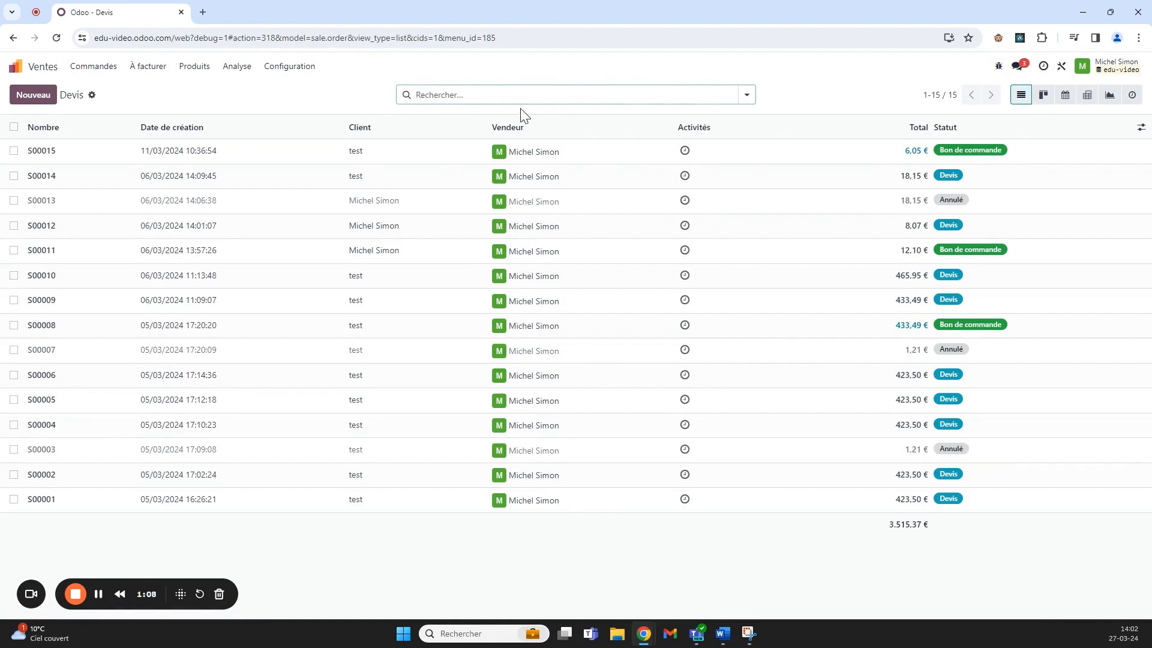
{"action": "left_click", "coordinate": [1090, 96]}
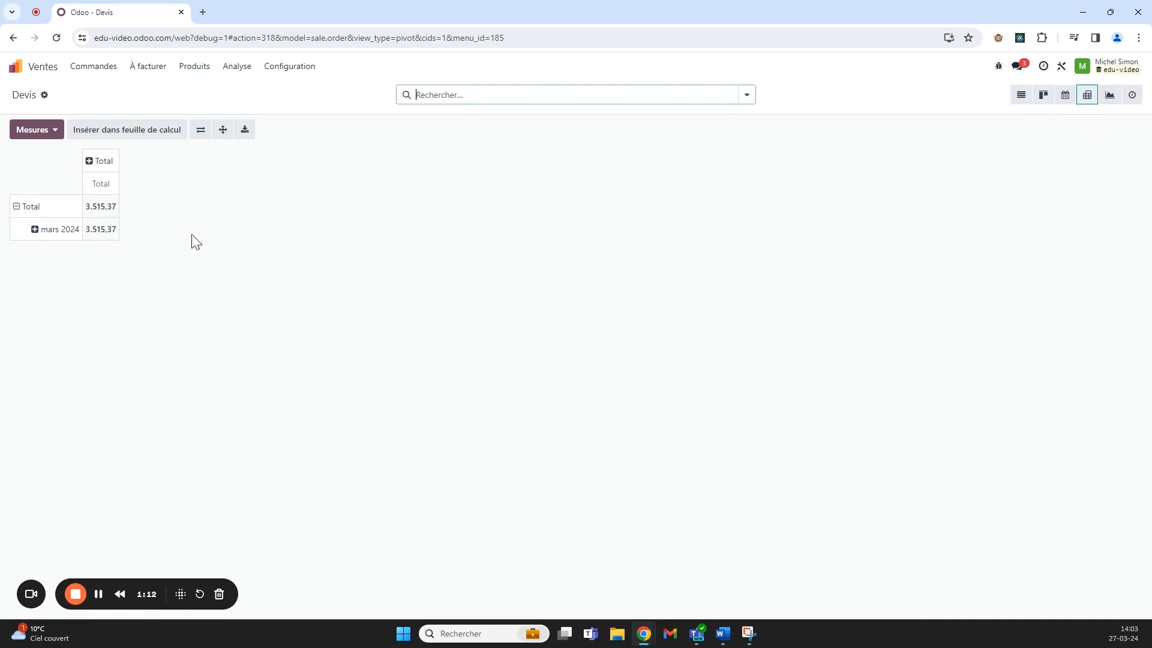
Replace the pivot table's Total measure with Comptage.
{"action": "left_click", "coordinate": [58, 132]}
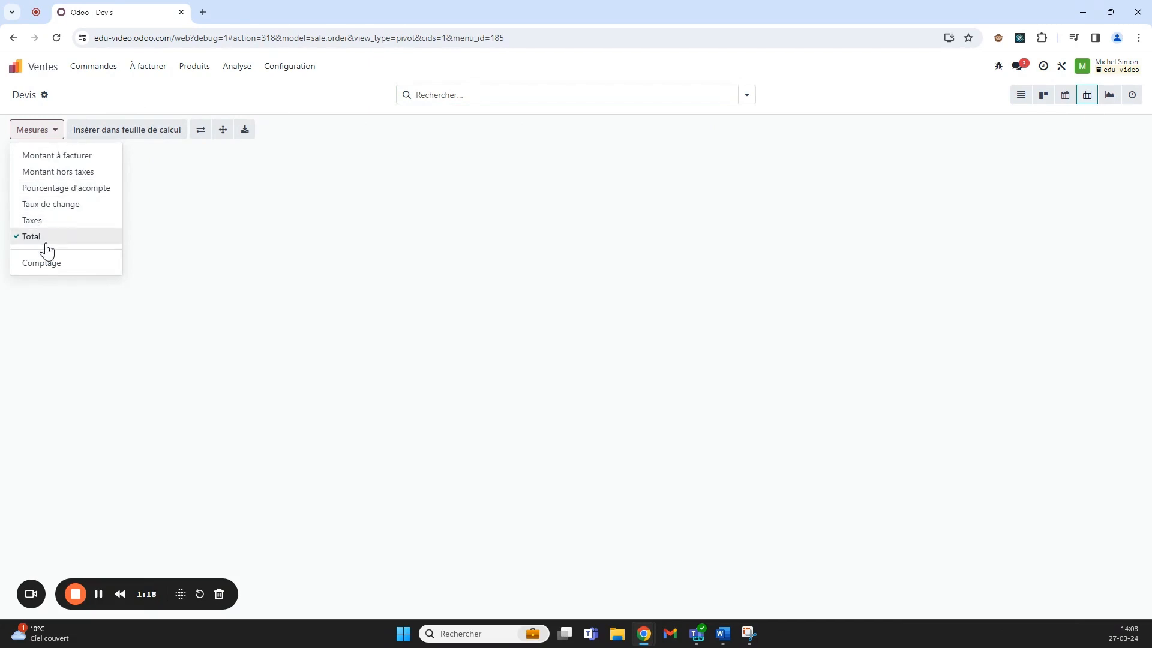
{"action": "left_click", "coordinate": [47, 237]}
{"action": "left_click", "coordinate": [53, 134]}
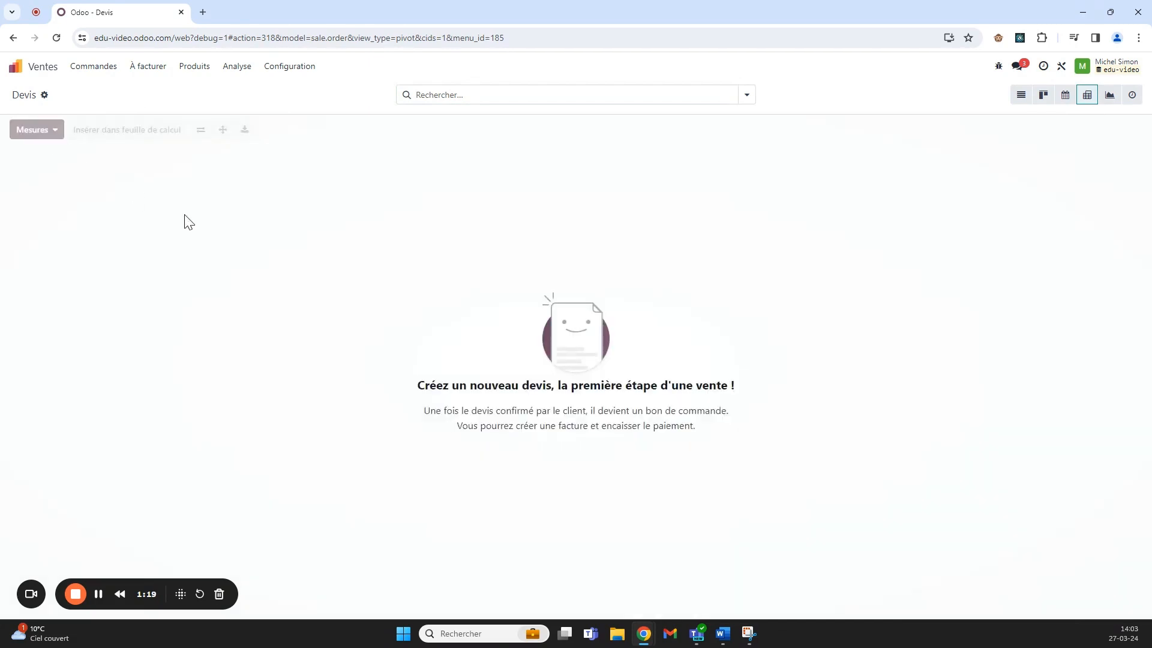
{"action": "left_click", "coordinate": [55, 136]}
{"action": "left_click", "coordinate": [49, 262]}
{"action": "left_click", "coordinate": [228, 294]}
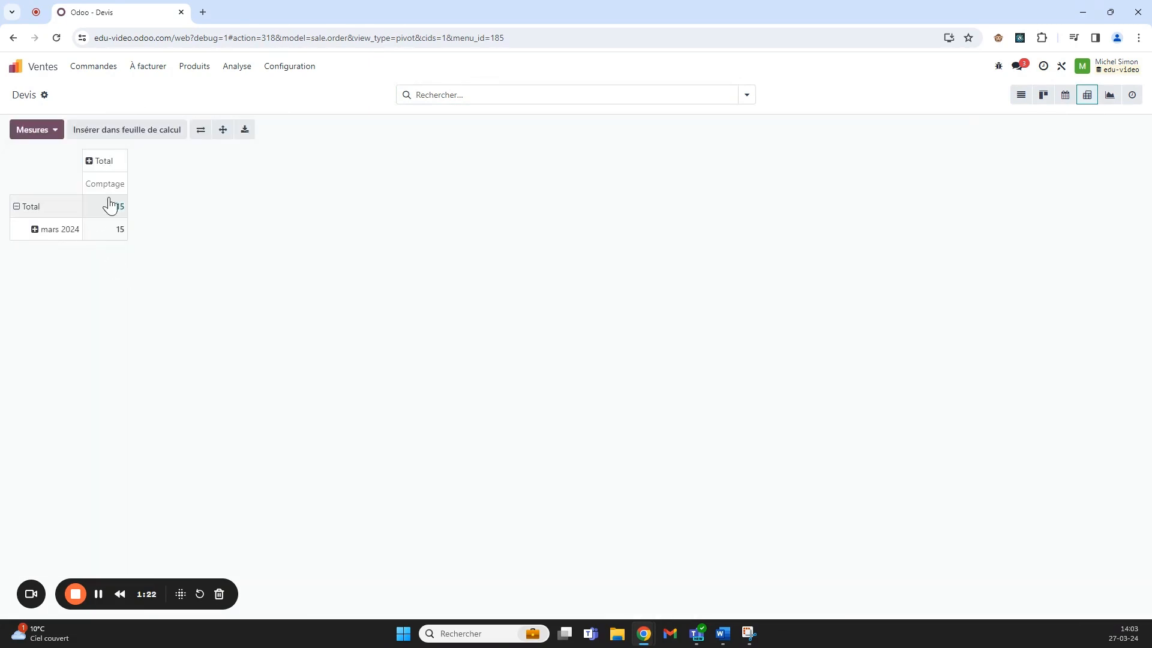
Replace the date grouping of the pivot rows with a grouping by Vendeur.
{"action": "left_click", "coordinate": [23, 210]}
{"action": "left_click", "coordinate": [27, 210]}
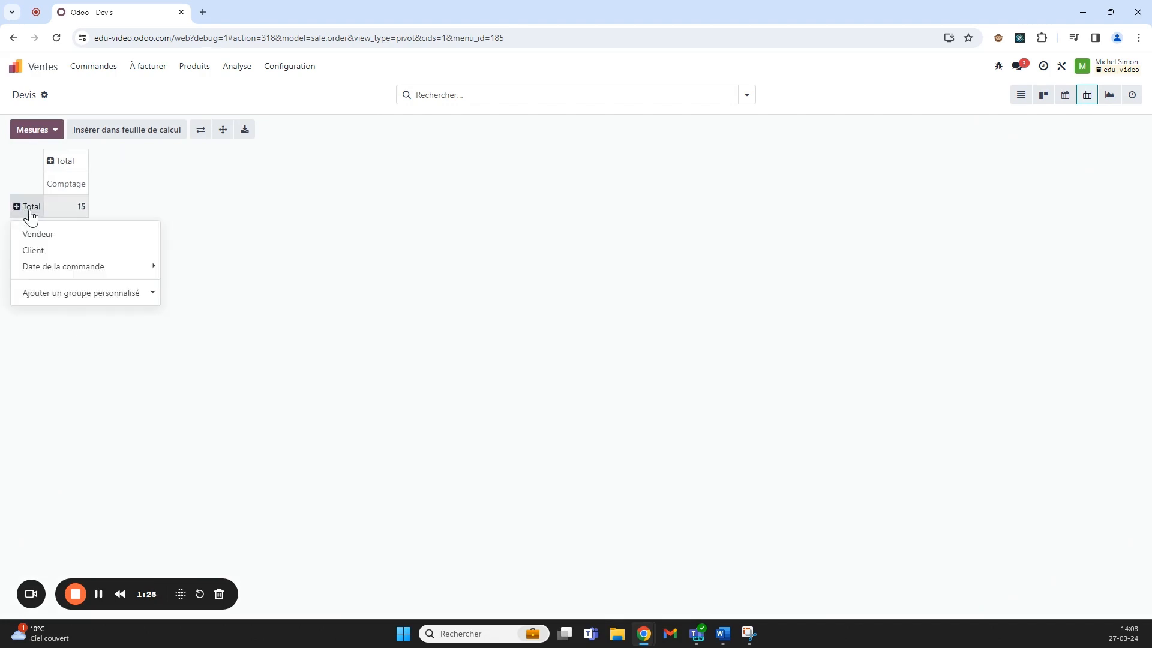
{"action": "left_click", "coordinate": [64, 266]}
{"action": "left_click", "coordinate": [95, 237]}
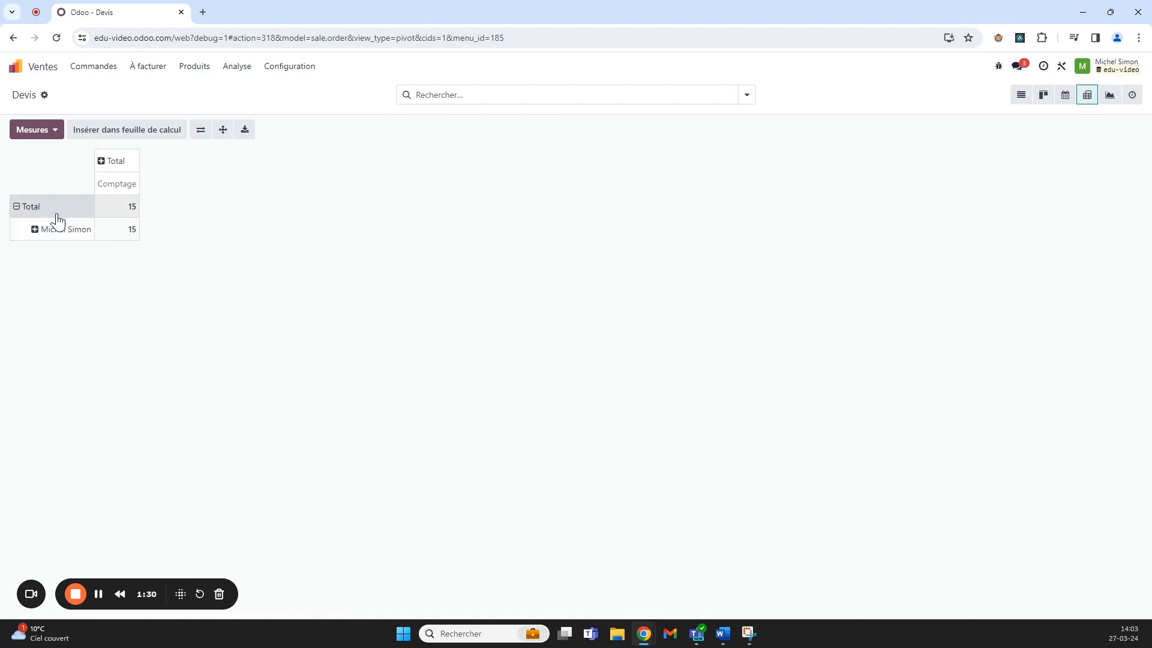
Collapse the Total row and regroup the pivot rows by the custom group Statut.
{"action": "left_click", "coordinate": [27, 208]}
{"action": "left_click", "coordinate": [27, 208]}
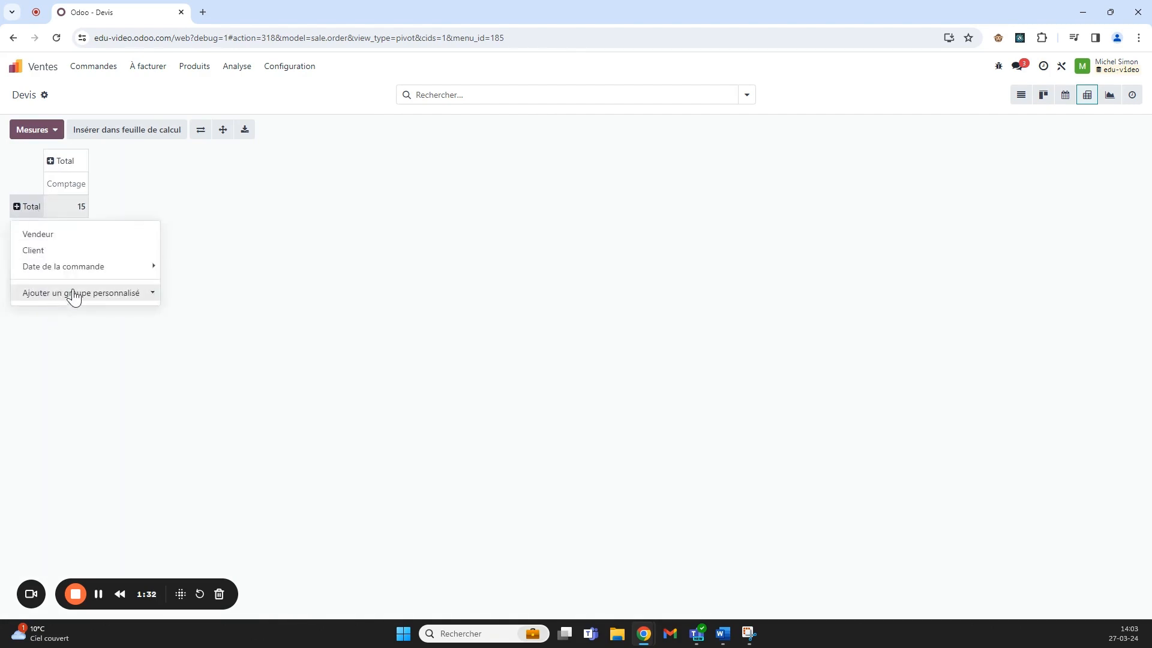
{"action": "left_click", "coordinate": [92, 297]}
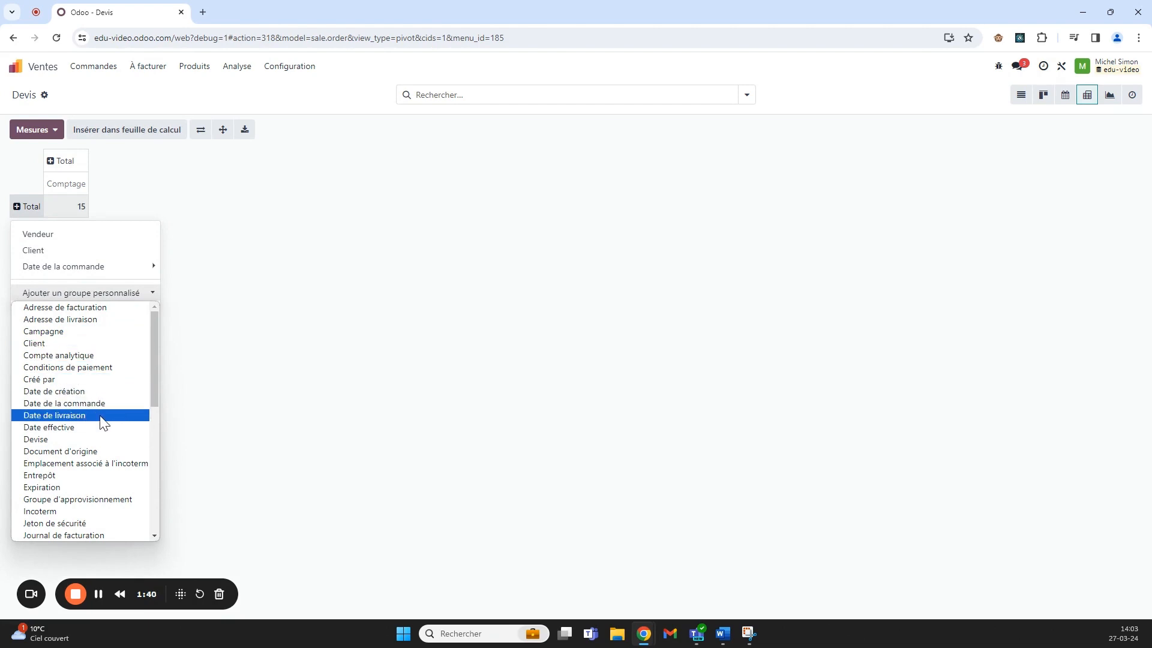
{"action": "scroll", "coordinate": [105, 414], "scroll_direction": "down", "scroll_amount": 5}
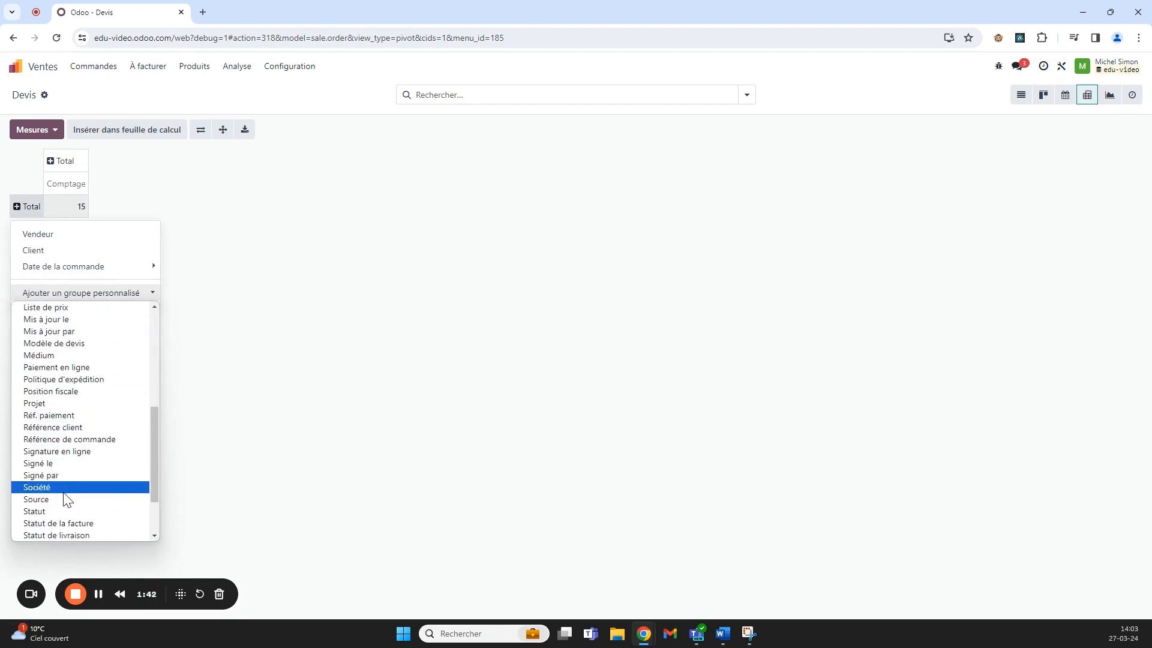
{"action": "left_click", "coordinate": [72, 512]}
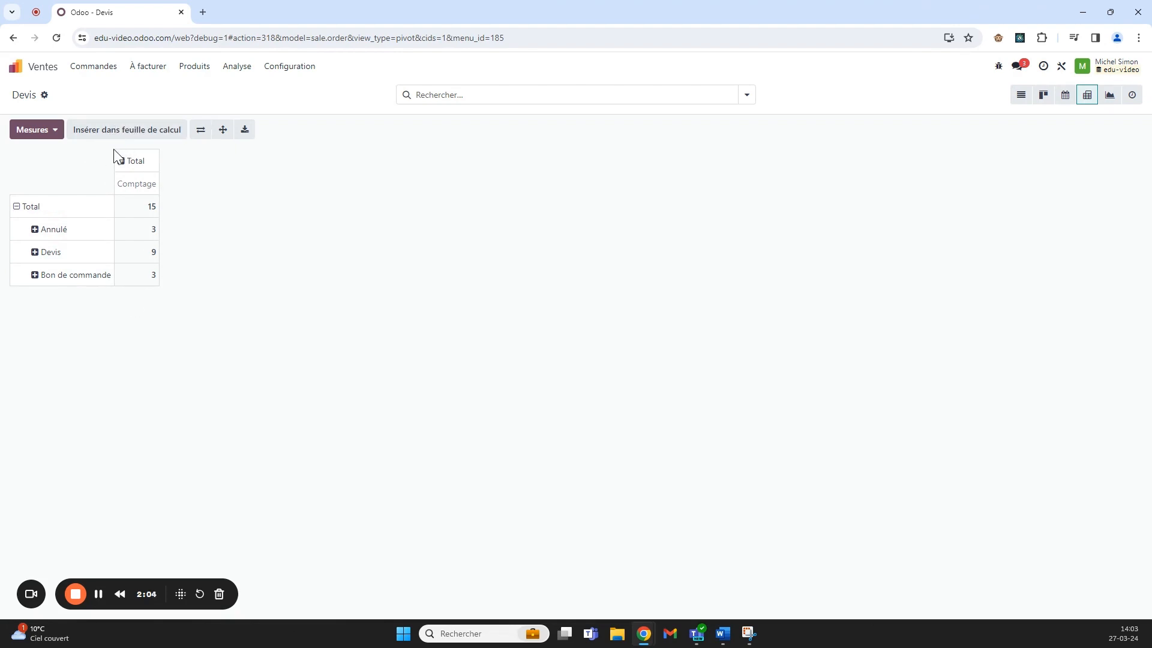
Flip the pivot table's axes and flip them back.
{"action": "left_click", "coordinate": [201, 132]}
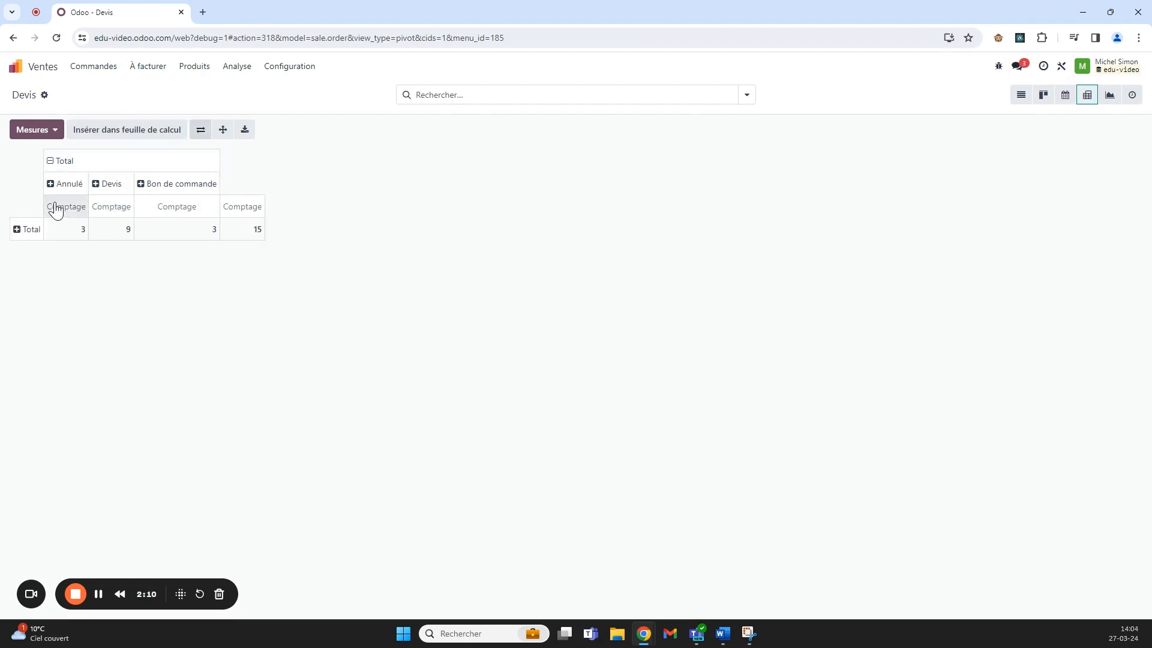
{"action": "left_click", "coordinate": [198, 132]}
Insert the status pivot table into a new blank spreadsheet.
{"action": "left_click", "coordinate": [142, 129]}
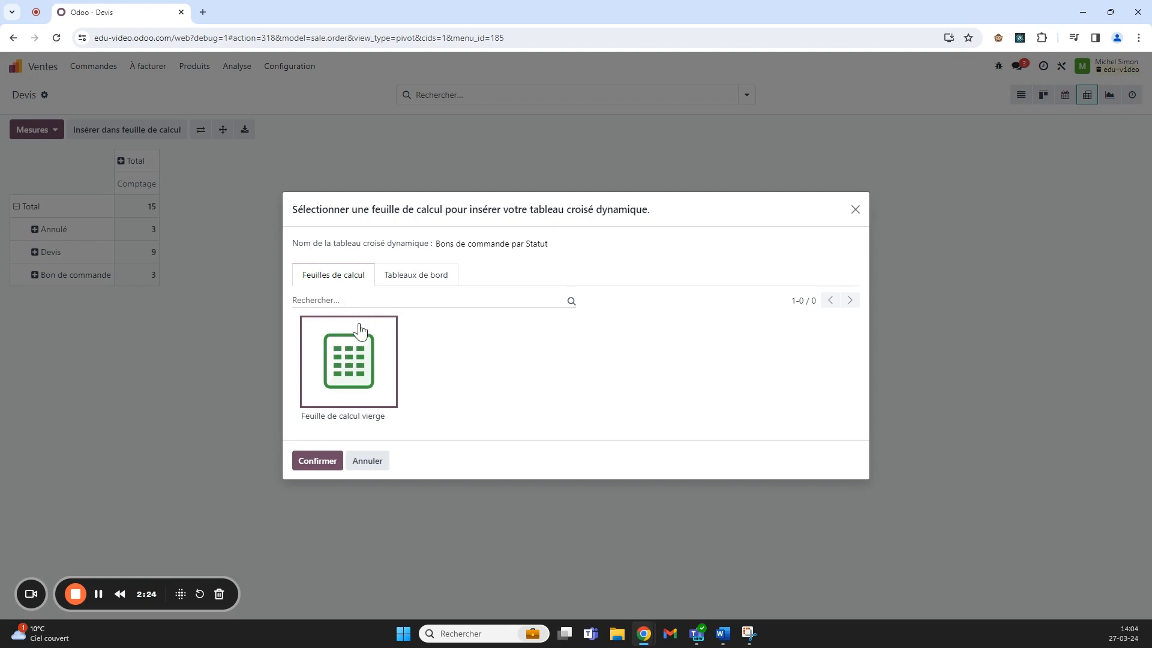
{"action": "type", "text": "Test"}
{"action": "left_click", "coordinate": [321, 463]}
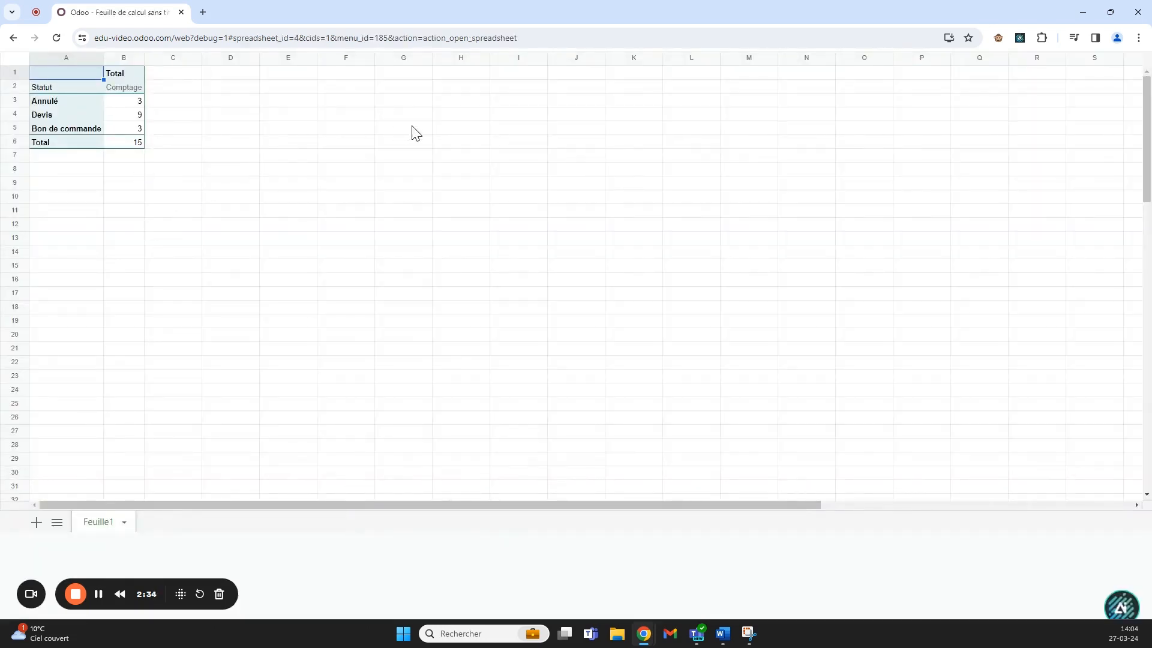
{"action": "key", "text": "ctrl+minus"}
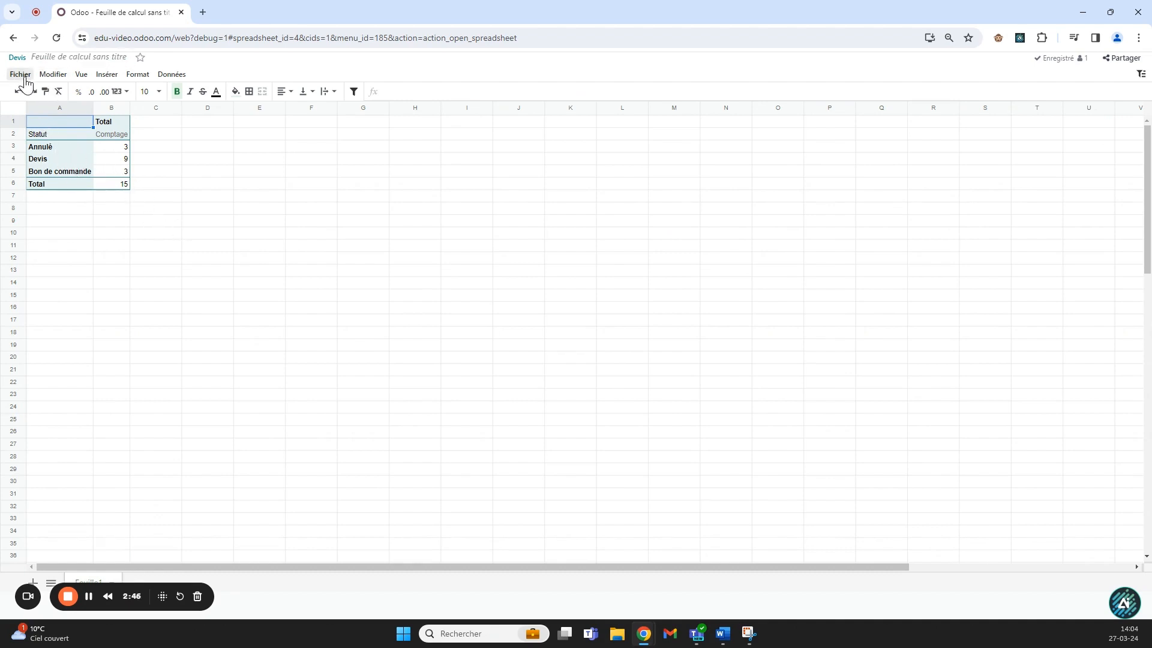
{"action": "left_click", "coordinate": [22, 75]}
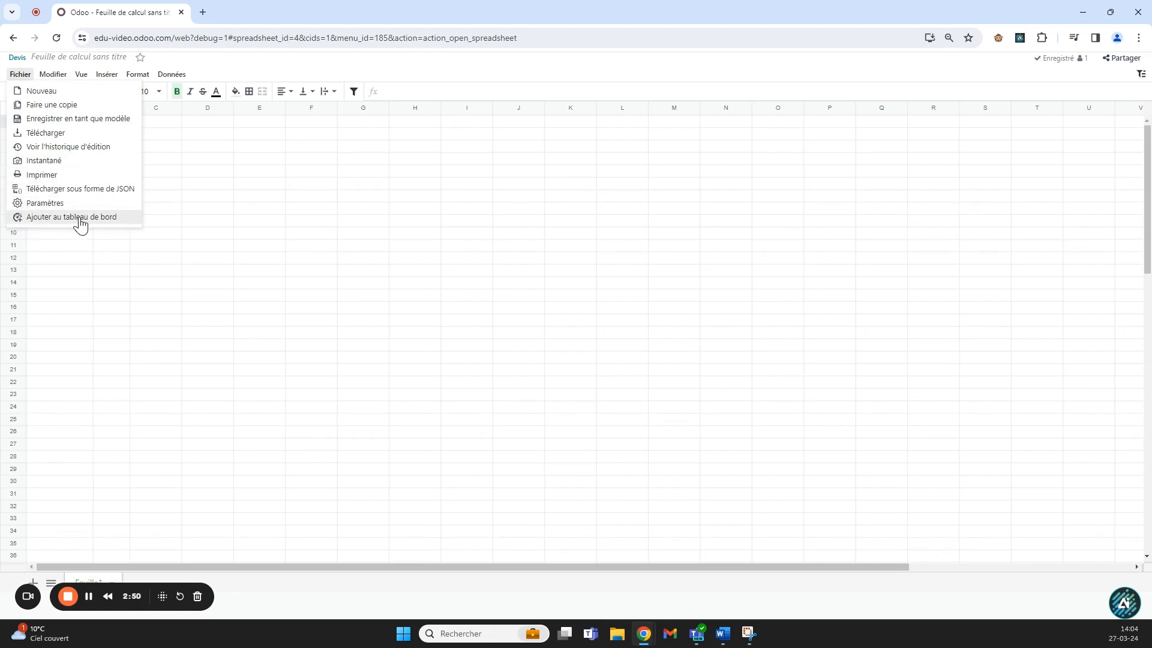
{"action": "mouse_move", "coordinate": [54, 78]}
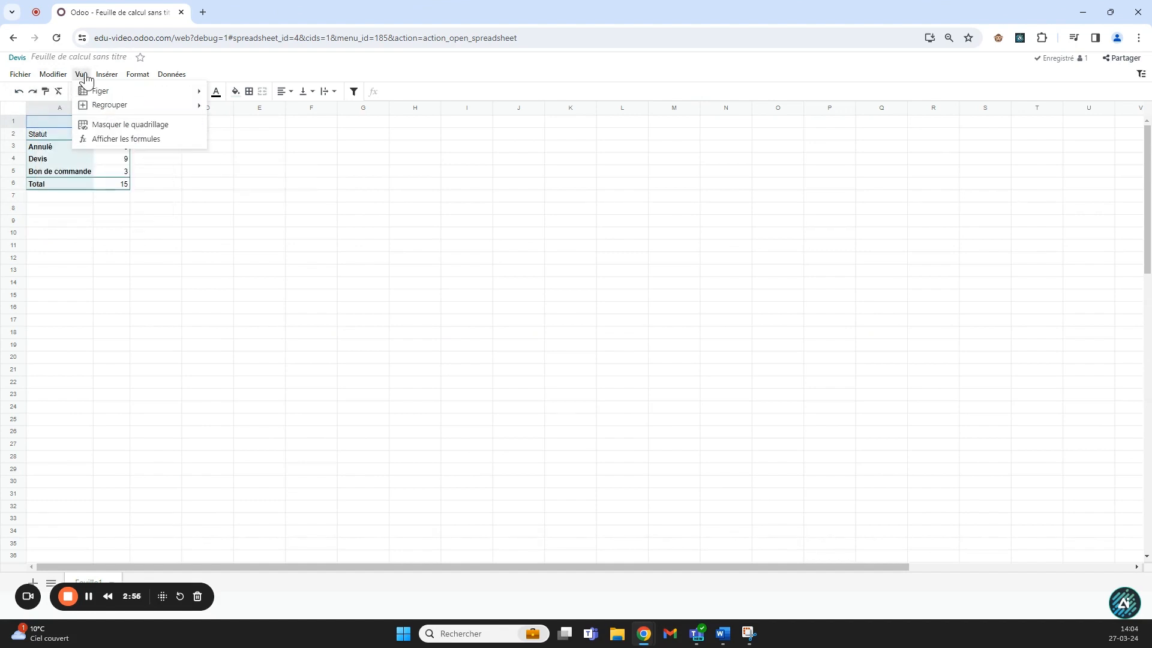
{"action": "mouse_move", "coordinate": [126, 106]}
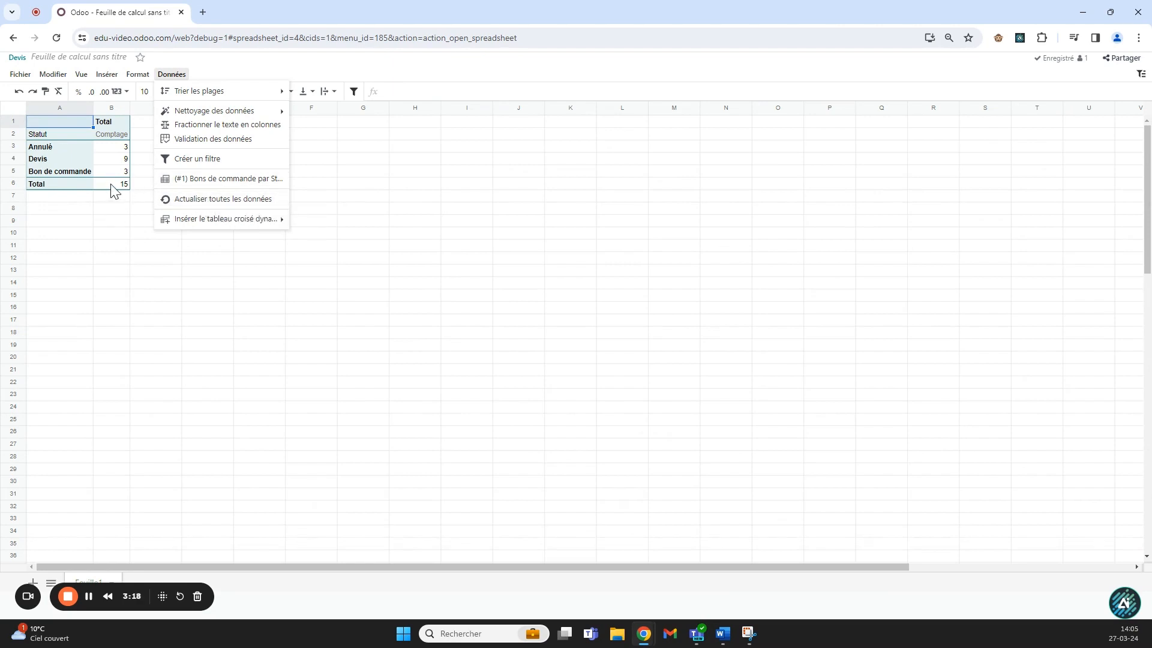
Duplicate the spreadsheet's browser tab and go back in the copy to the list of quotations.
{"action": "right_click", "coordinate": [132, 13]}
{"action": "left_click", "coordinate": [186, 129]}
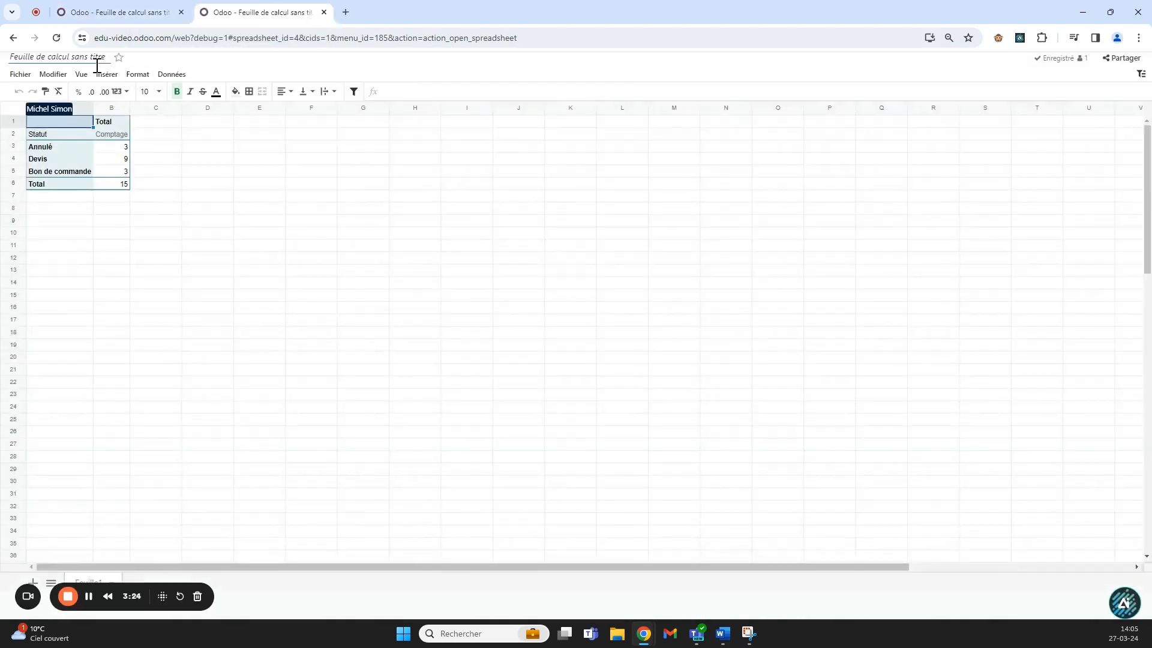
{"action": "left_click", "coordinate": [14, 39]}
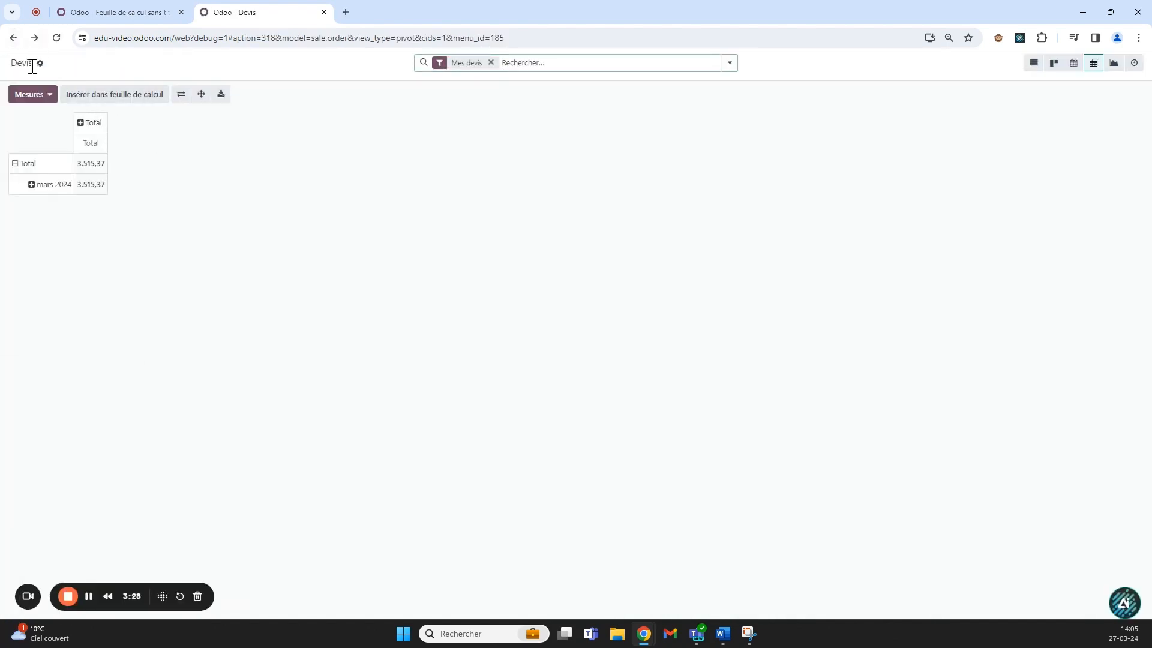
{"action": "left_click", "coordinate": [12, 38]}
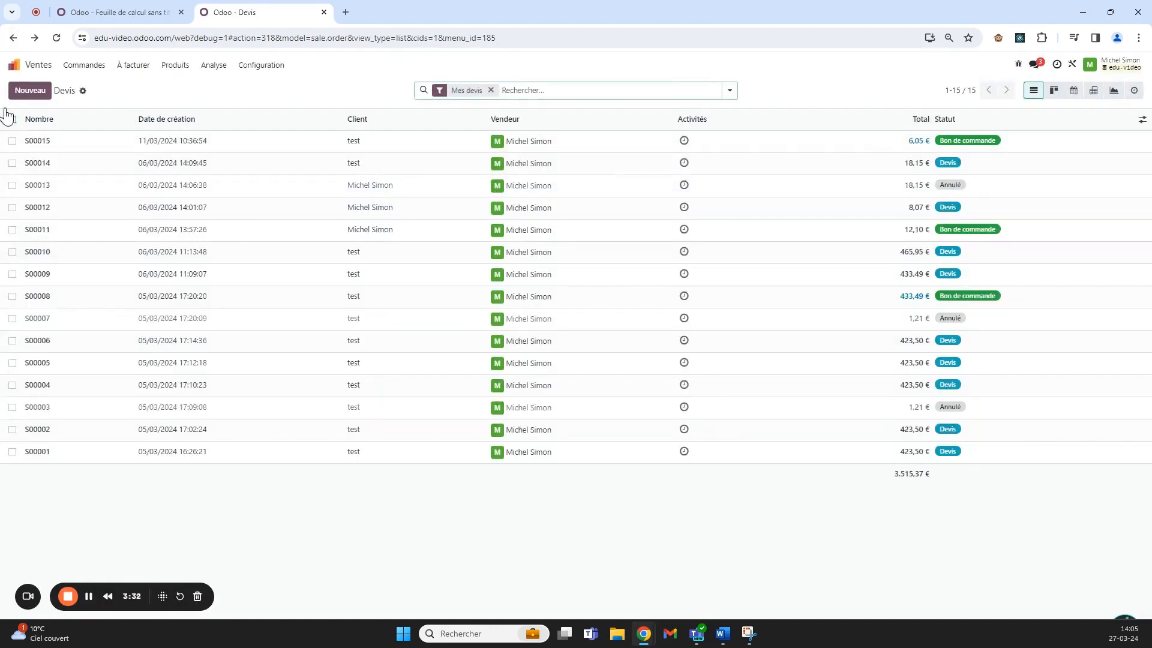
Create a new quotation and add the product Savon as an order line.
{"action": "left_click", "coordinate": [31, 90]}
{"action": "left_click", "coordinate": [134, 180]}
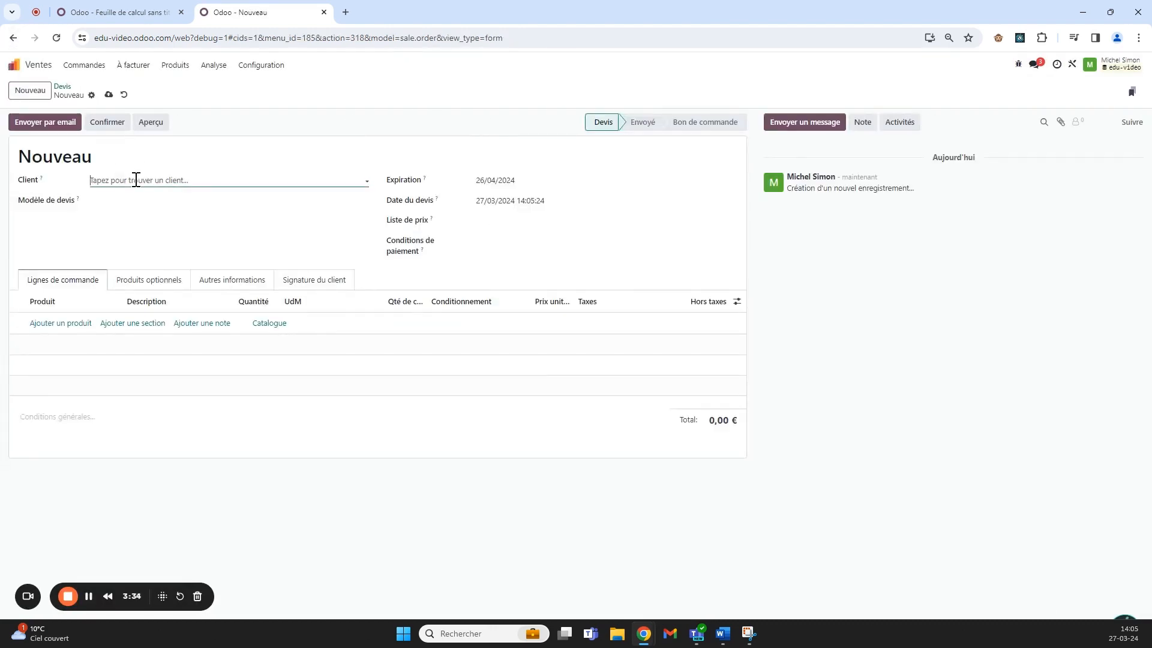
{"action": "left_click", "coordinate": [128, 190]}
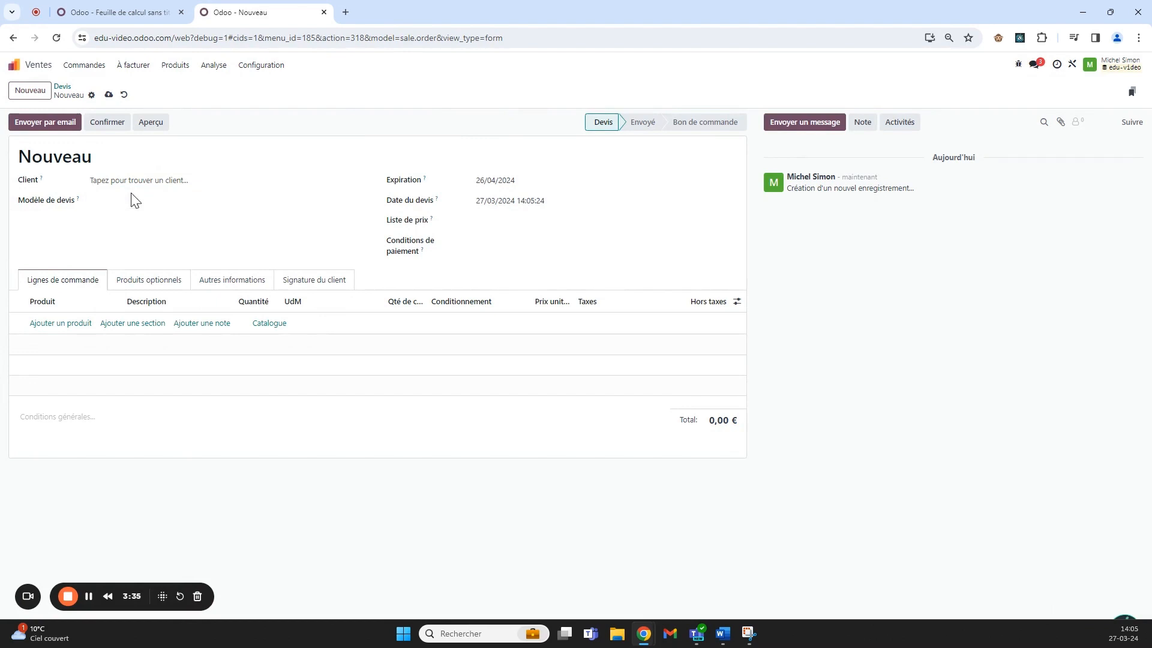
{"action": "left_click", "coordinate": [66, 324]}
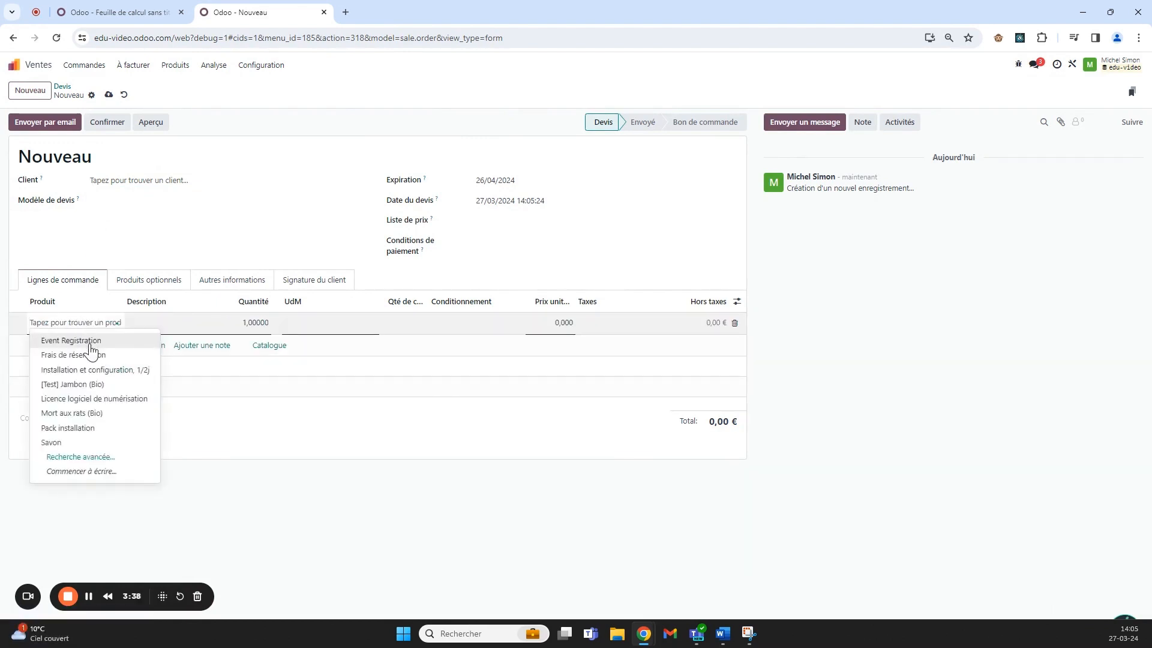
{"action": "left_click", "coordinate": [84, 443]}
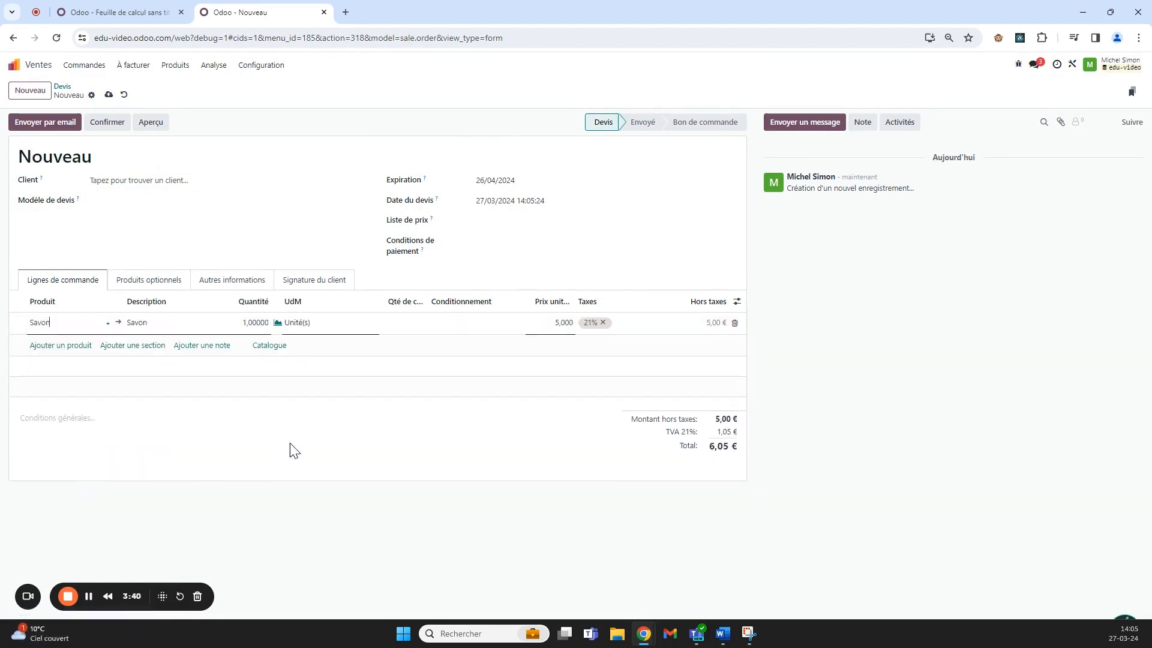
Set the quotation's client to test and confirm it as a sales order.
{"action": "left_click", "coordinate": [103, 123]}
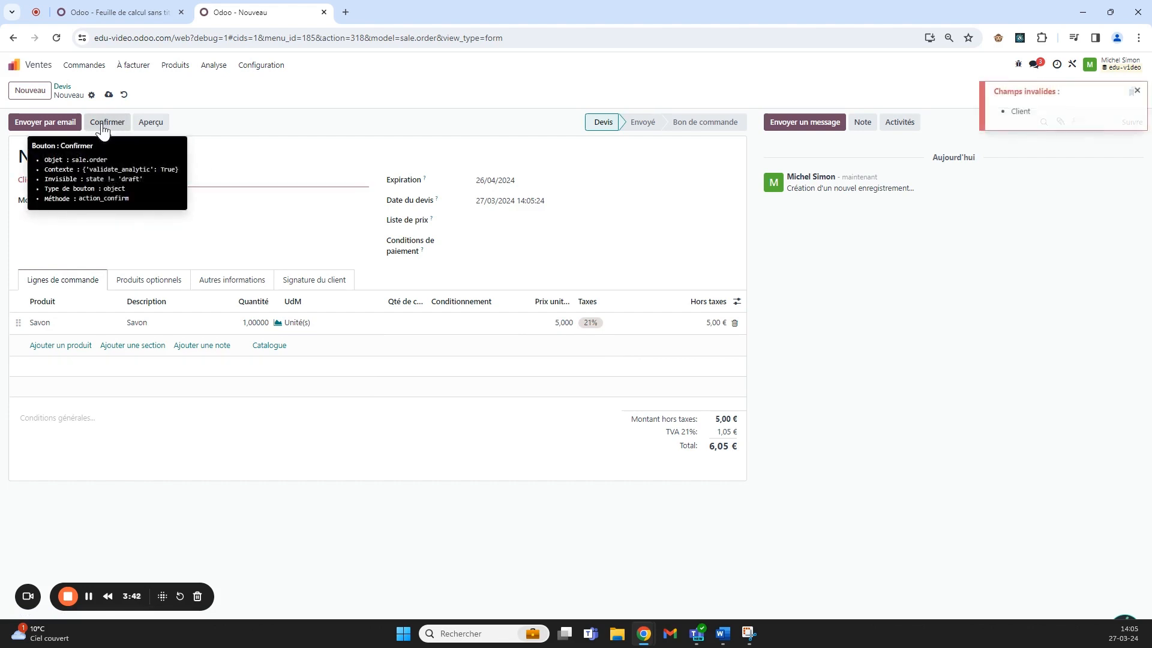
{"action": "left_click", "coordinate": [234, 182]}
{"action": "left_click", "coordinate": [157, 198]}
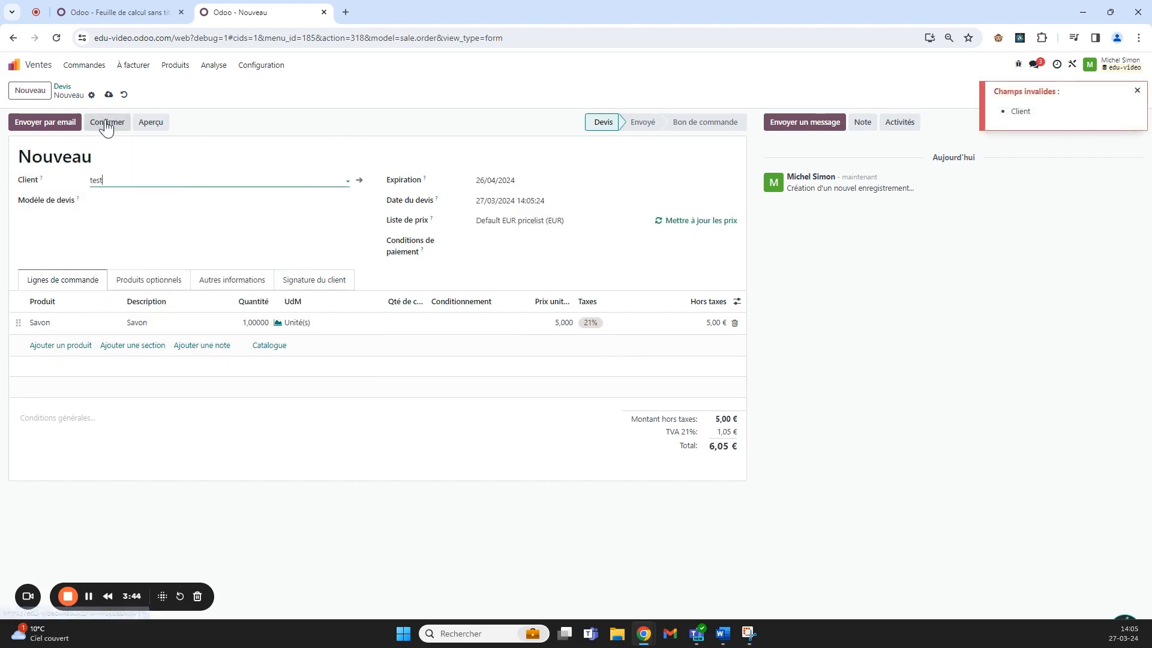
{"action": "left_click", "coordinate": [107, 121]}
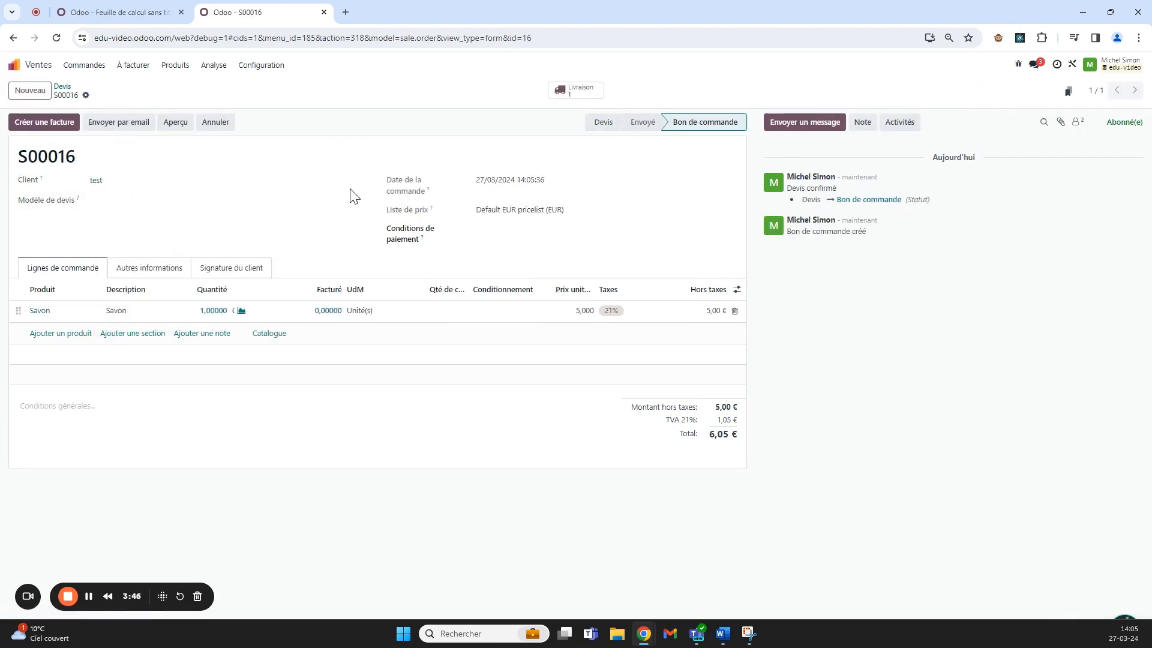
Return to the spreadsheet's browser tab and refresh all its data to update the pivot table.
{"action": "left_click", "coordinate": [120, 12]}
{"action": "left_click", "coordinate": [573, 409]}
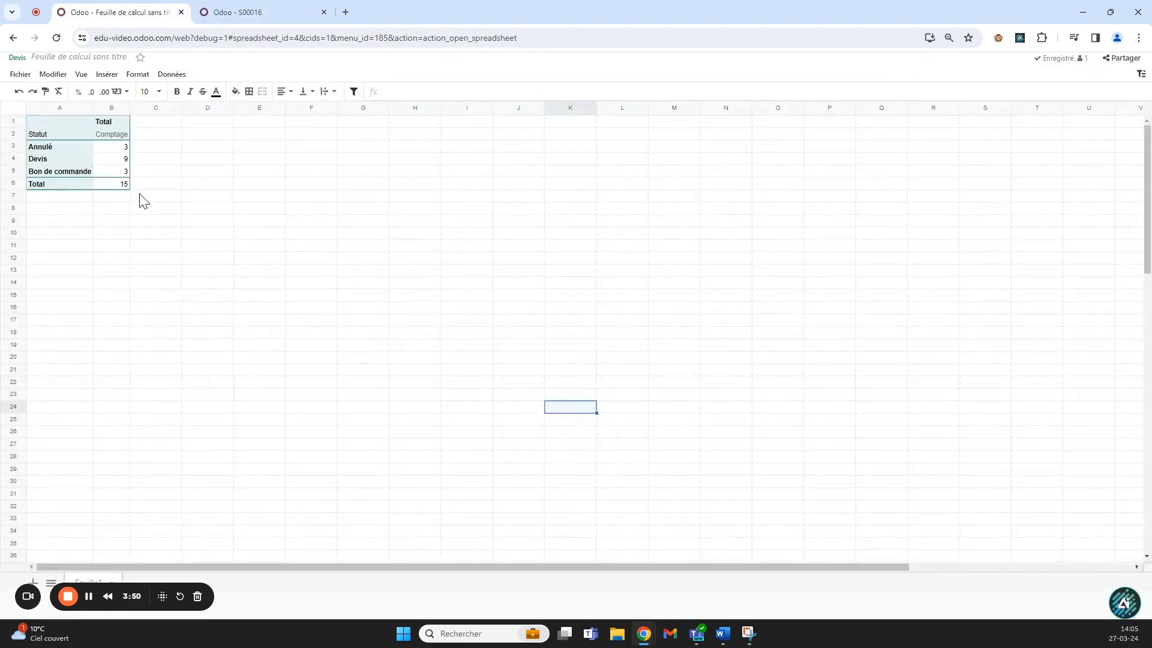
{"action": "left_click", "coordinate": [171, 75]}
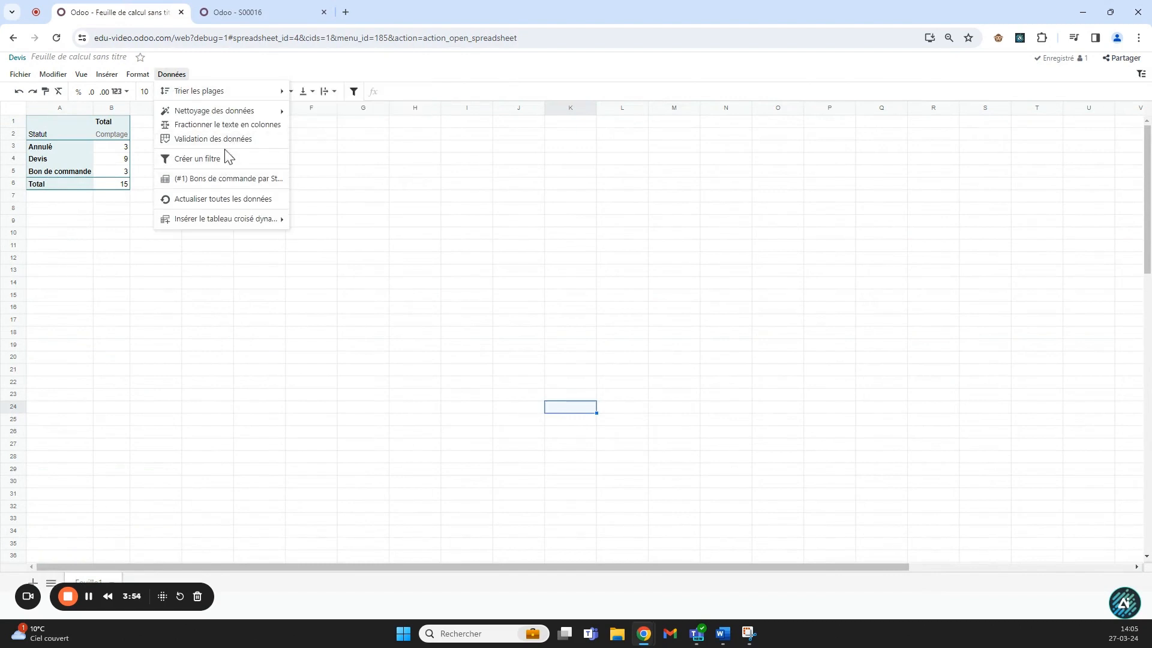
{"action": "left_click", "coordinate": [218, 200]}
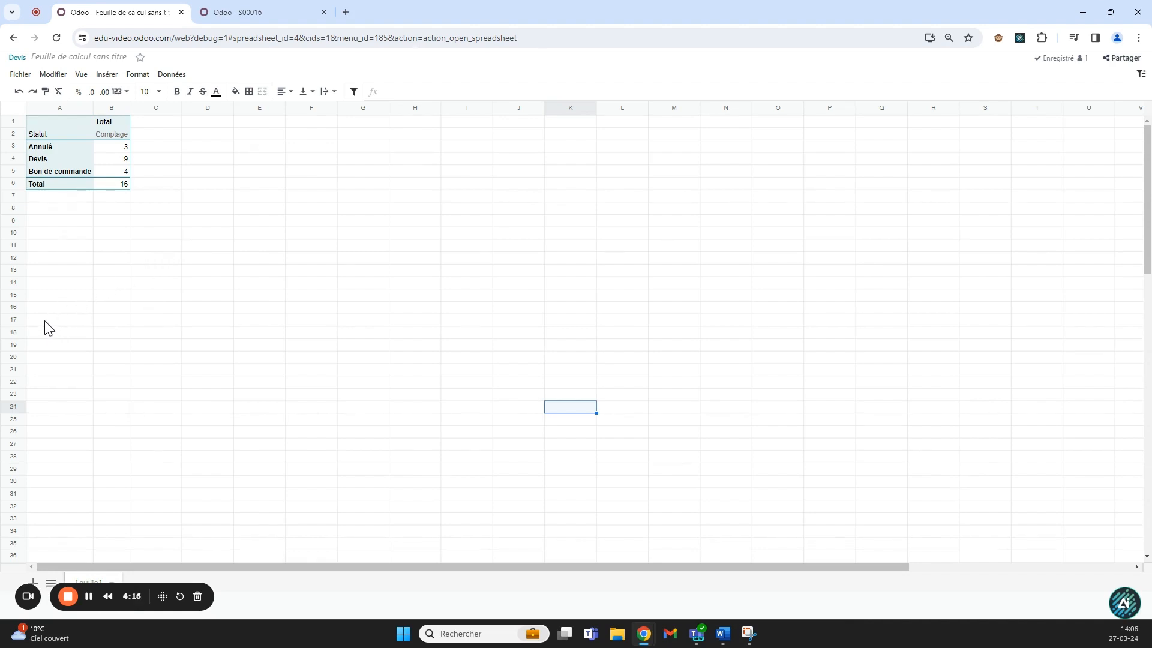
Try inserting a chart from the pivot range A2:B6 and undo it.
{"action": "left_click_drag", "start_coordinate": [129, 186], "coordinate": [43, 136]}
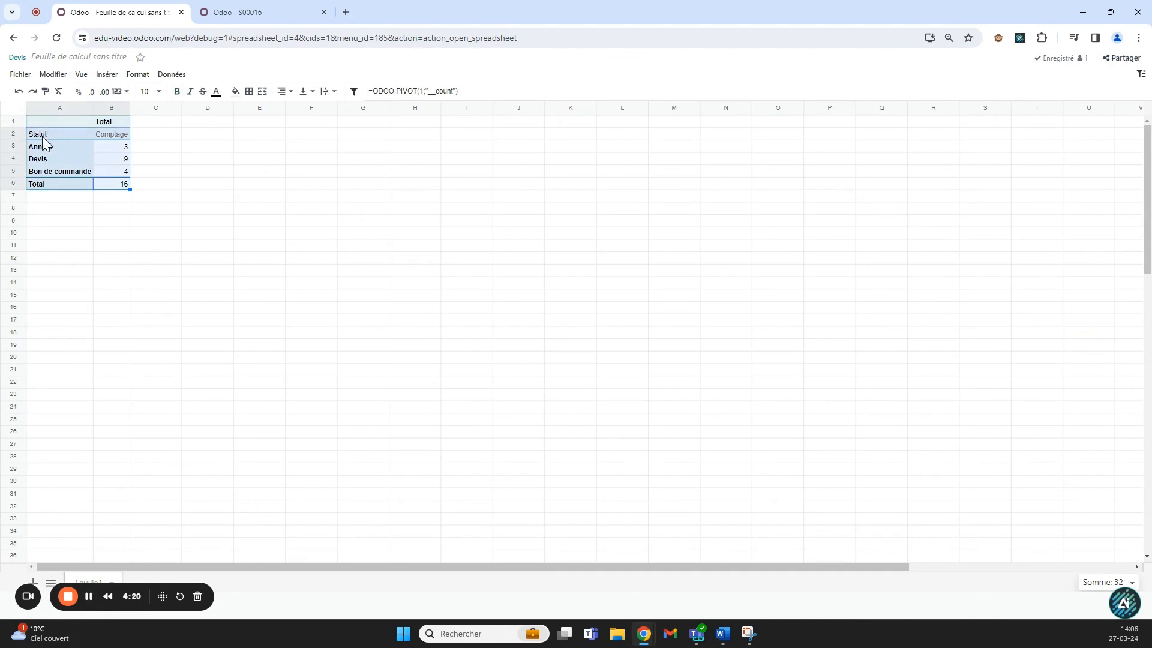
{"action": "left_click", "coordinate": [107, 74]}
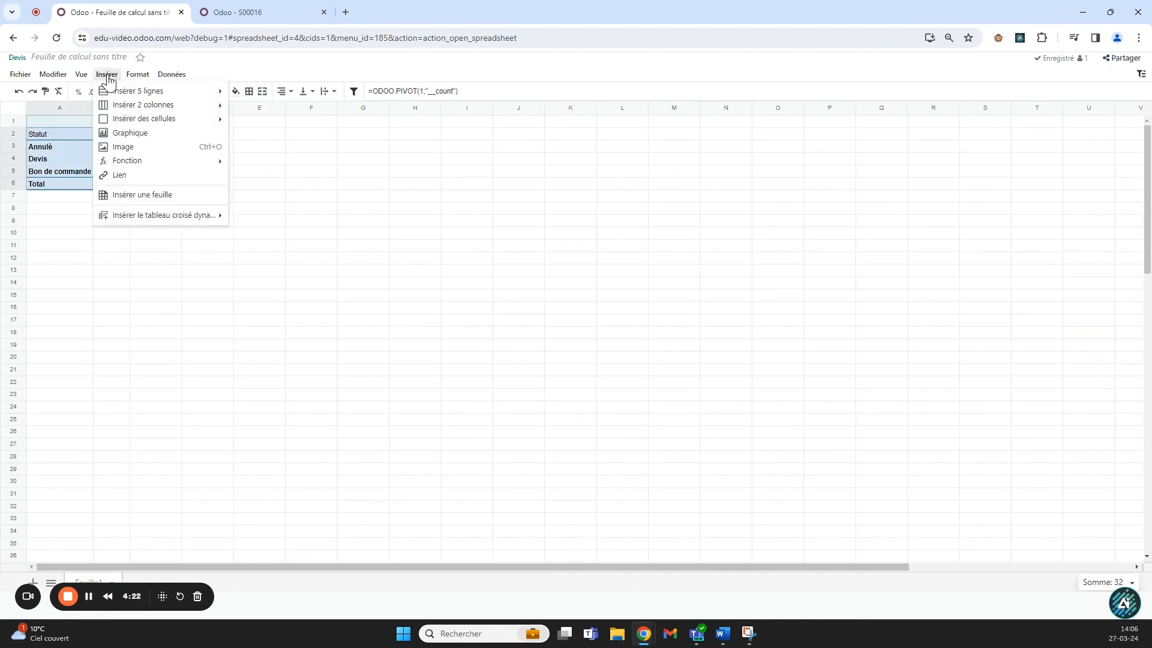
{"action": "left_click", "coordinate": [129, 133]}
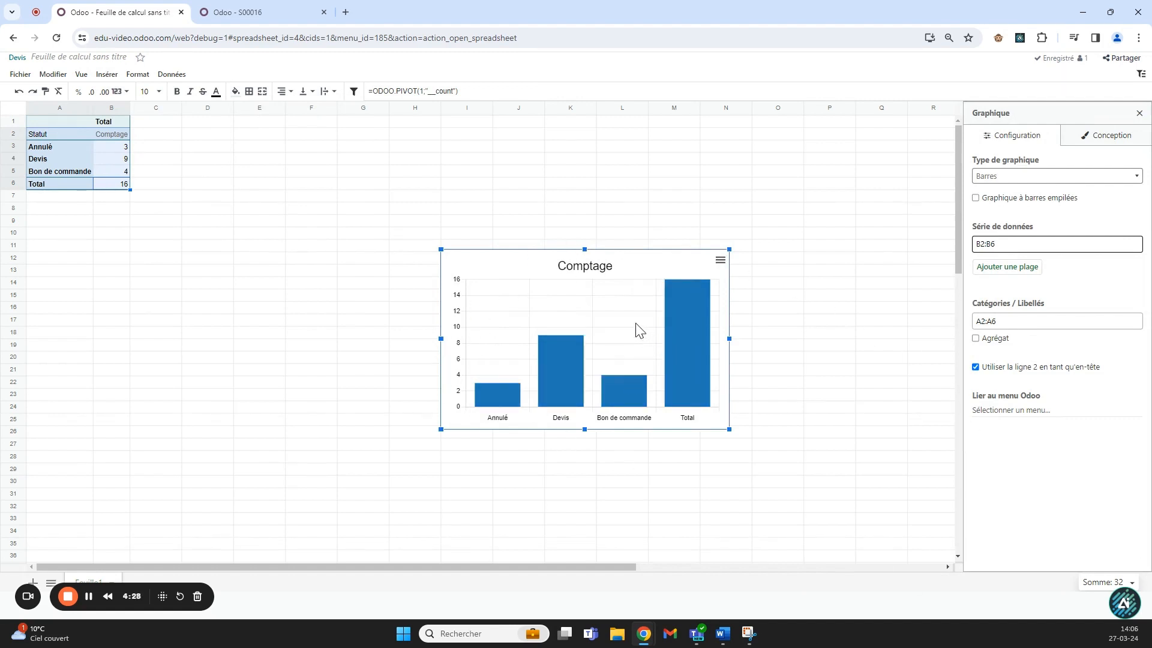
{"action": "left_click", "coordinate": [19, 91]}
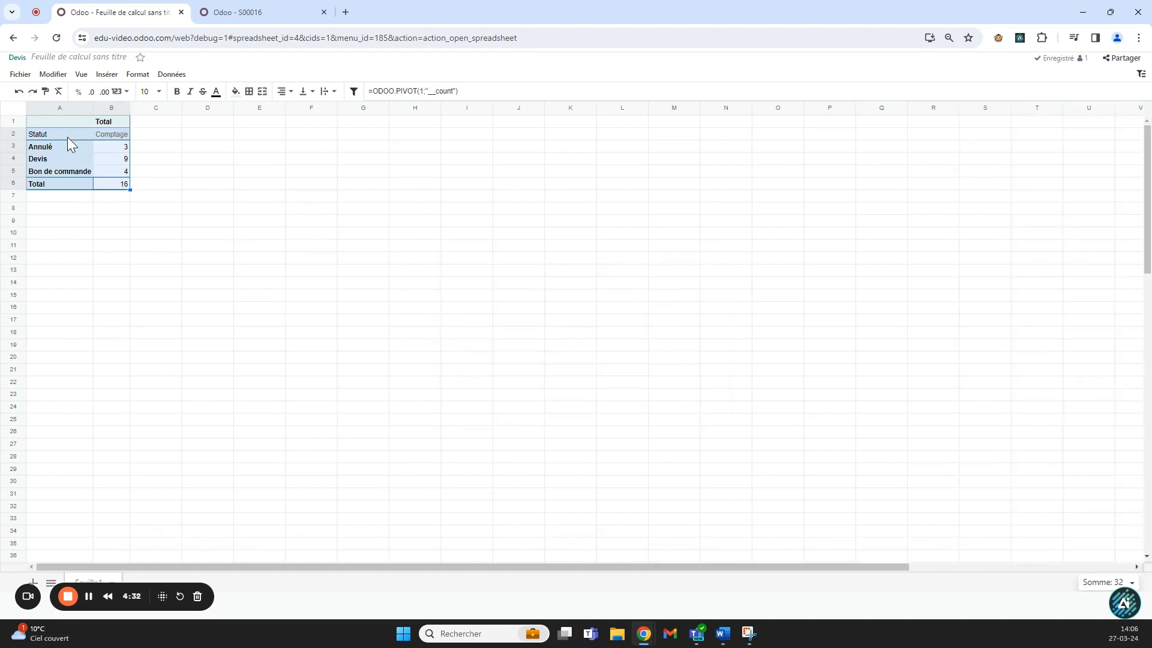
Try inserting a chart from the full pivot range A1:B6 and undo it.
{"action": "left_click_drag", "start_coordinate": [44, 124], "coordinate": [111, 191]}
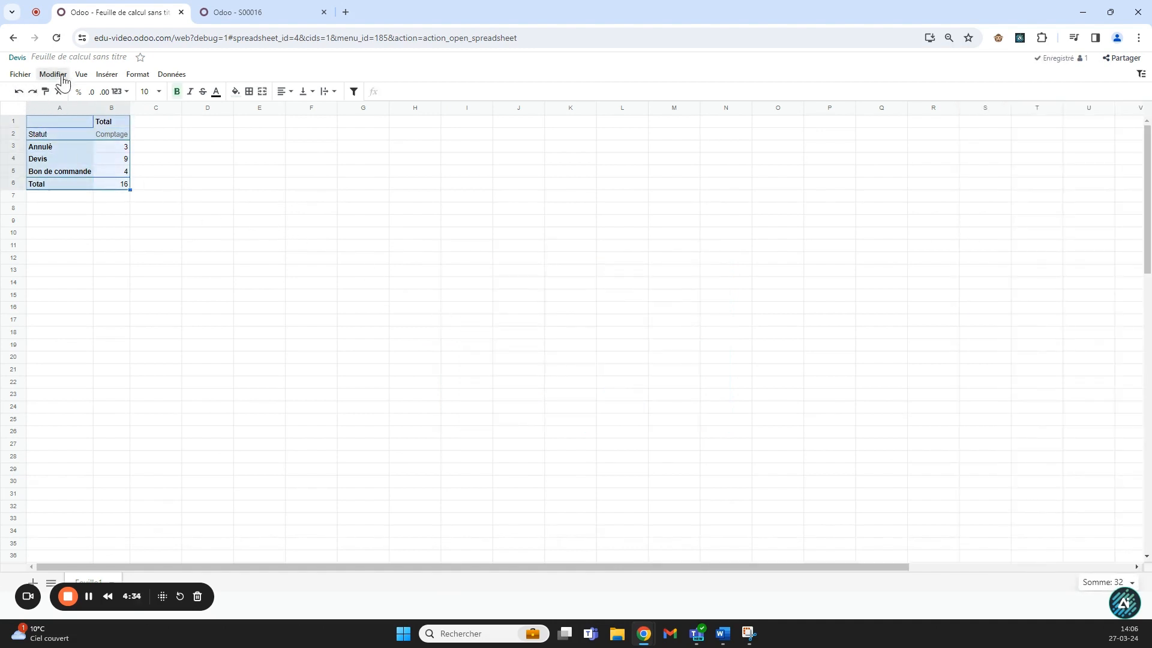
{"action": "left_click", "coordinate": [107, 73]}
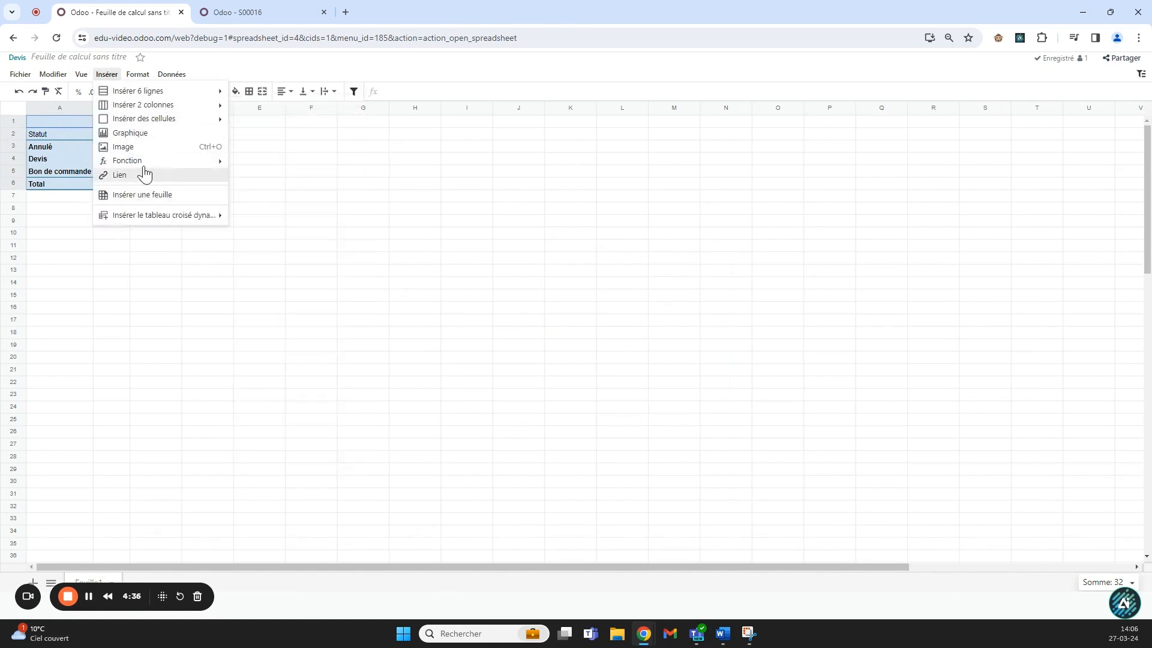
{"action": "left_click", "coordinate": [147, 134]}
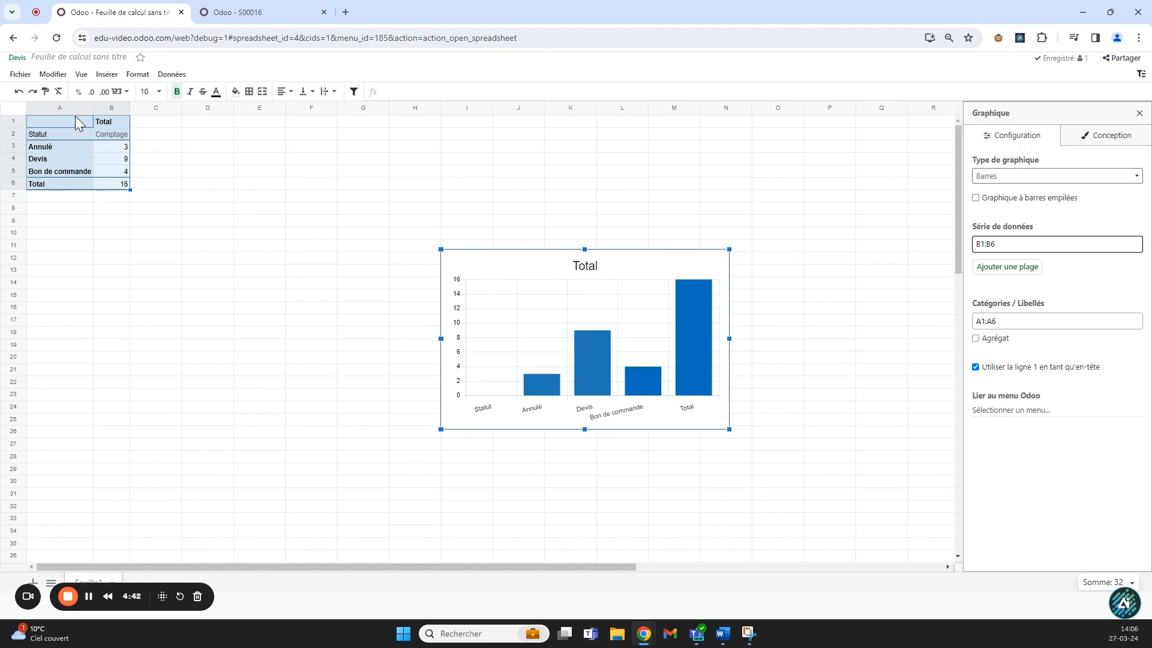
{"action": "left_click", "coordinate": [18, 91]}
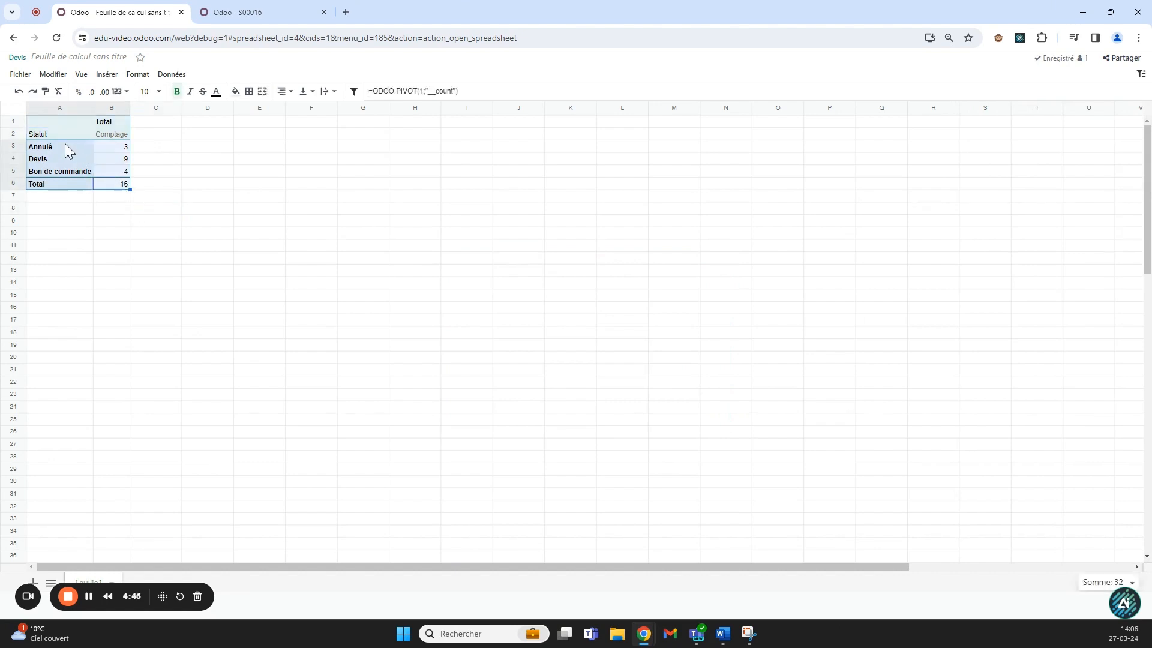
Insert a bar chart based on the pivot range A2:B6 and review its design and configuration settings.
{"action": "left_click", "coordinate": [101, 76]}
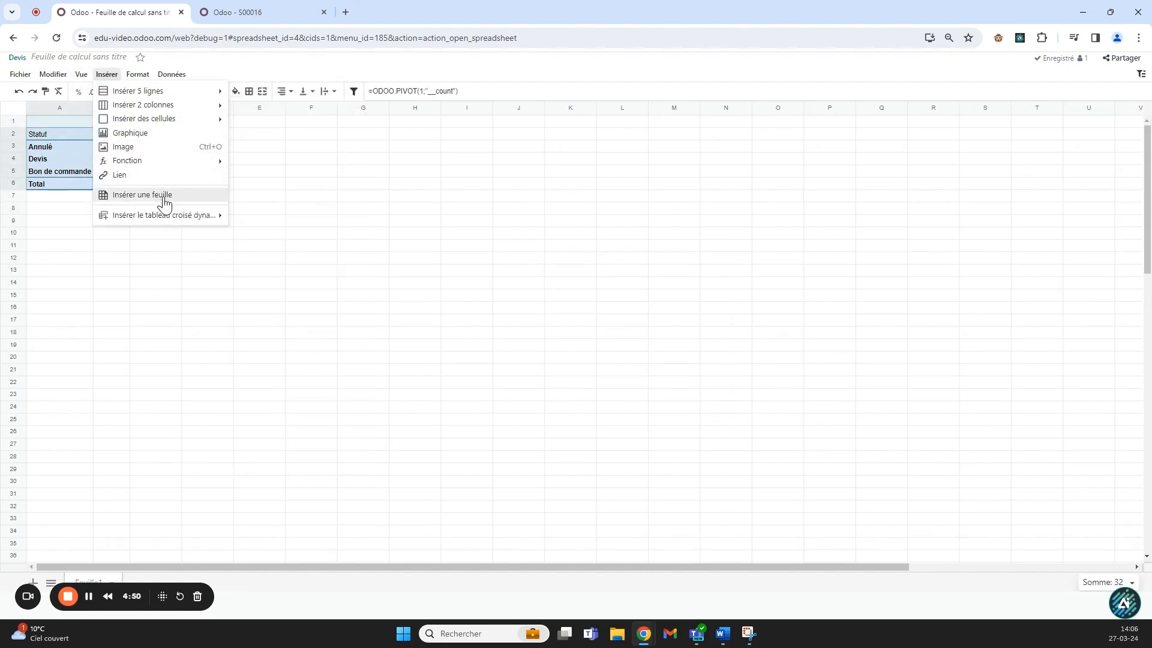
{"action": "left_click", "coordinate": [144, 137]}
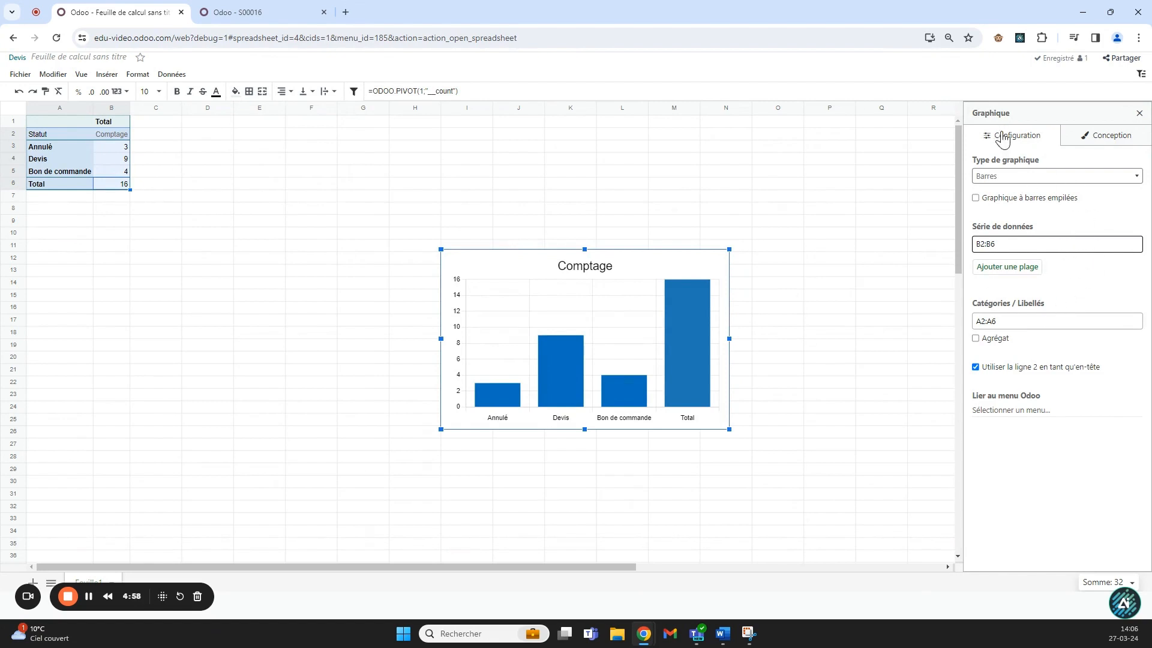
{"action": "left_click", "coordinate": [1110, 150]}
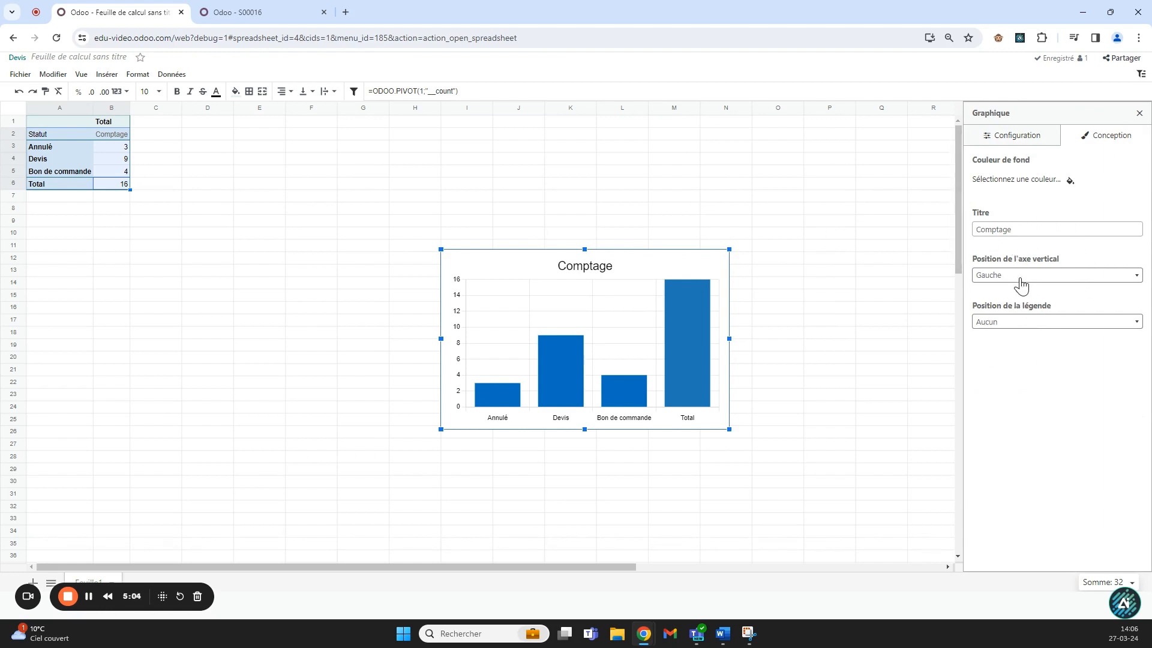
{"action": "left_click", "coordinate": [1007, 139]}
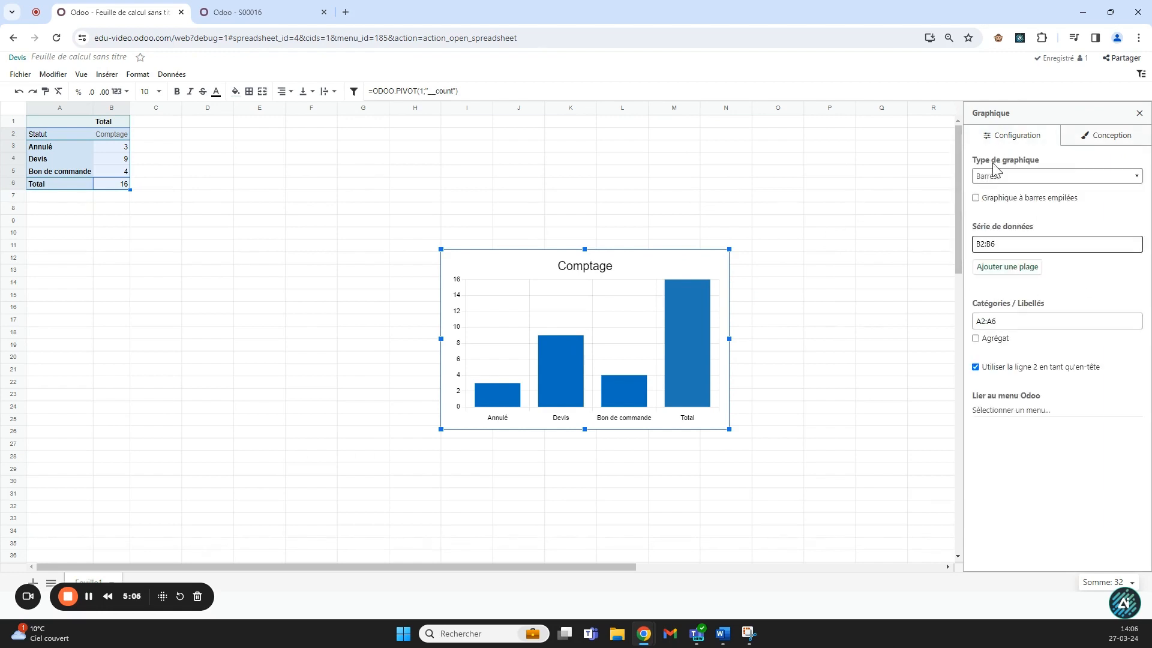
{"action": "left_click", "coordinate": [1021, 242]}
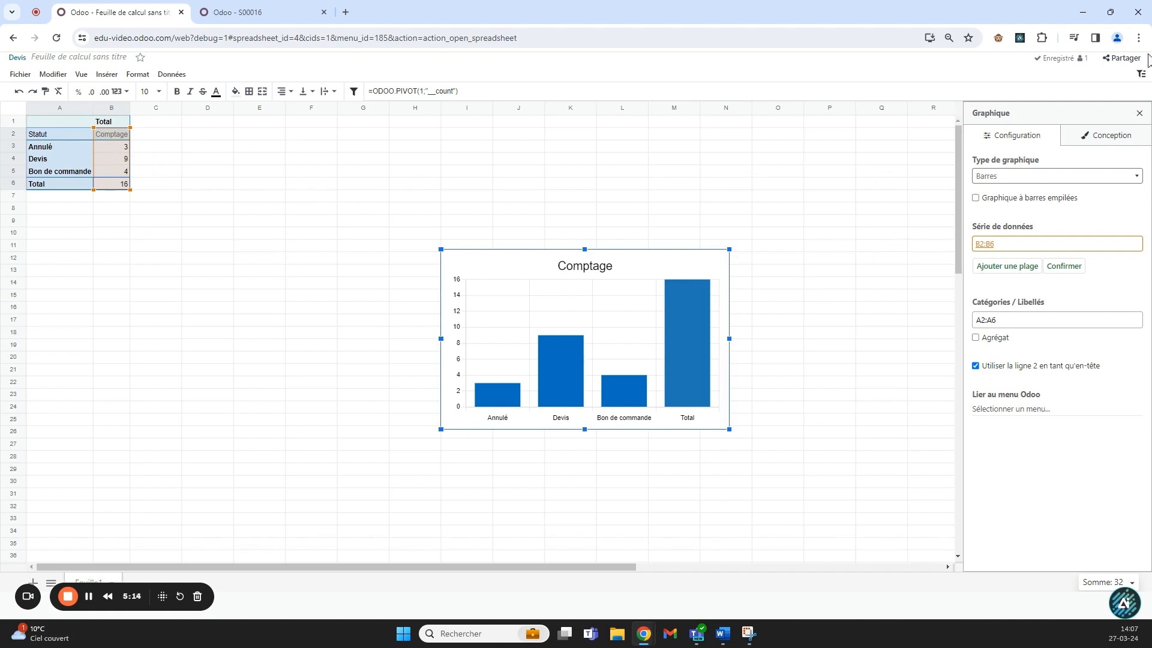
{"action": "left_click", "coordinate": [779, 208]}
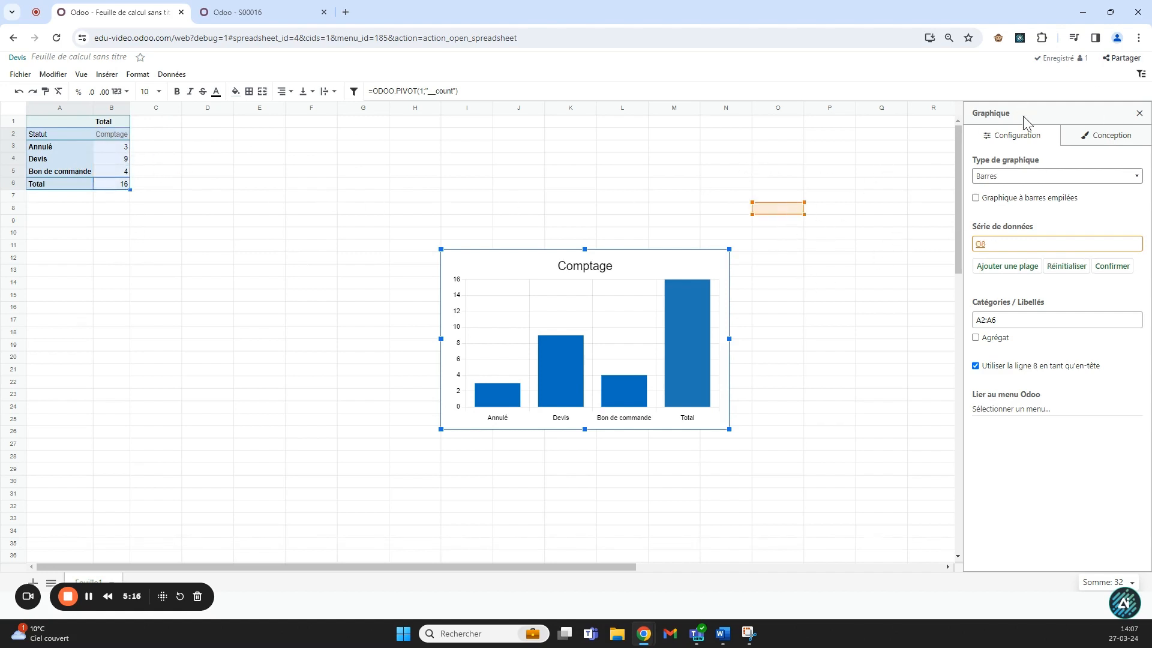
{"action": "left_click", "coordinate": [1138, 114]}
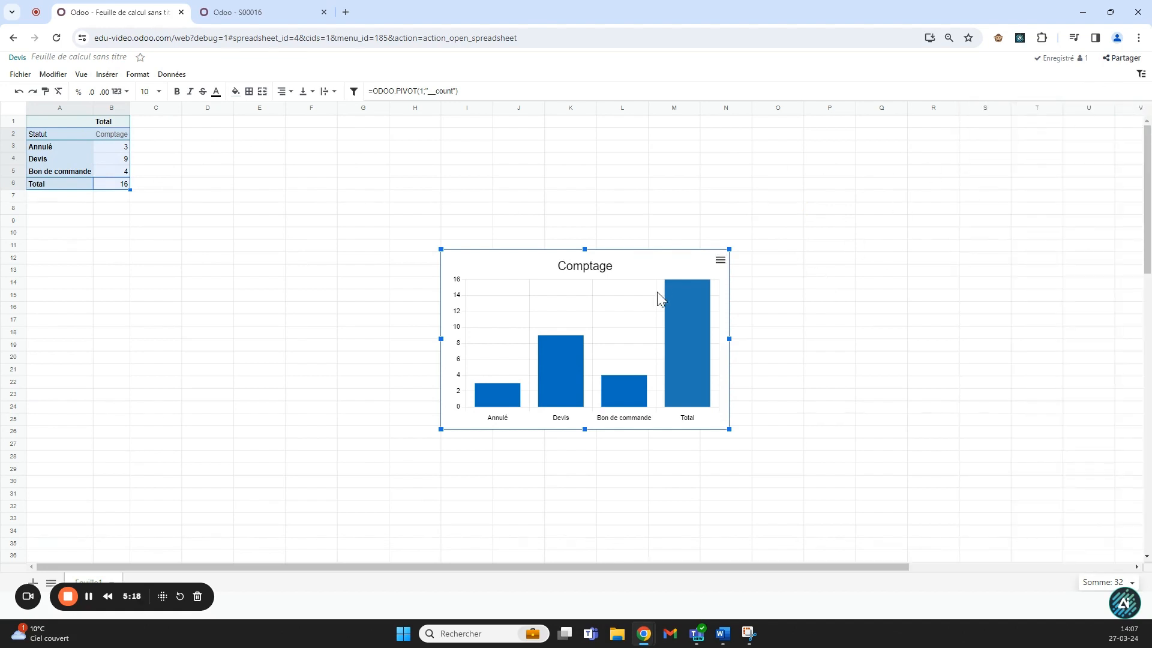
Link the Comptage bar chart to the Odoo menu Paramètres/Utilisateurs & Sociétés/Utilisateurs.
{"action": "left_click", "coordinate": [888, 296]}
{"action": "left_click", "coordinate": [723, 264]}
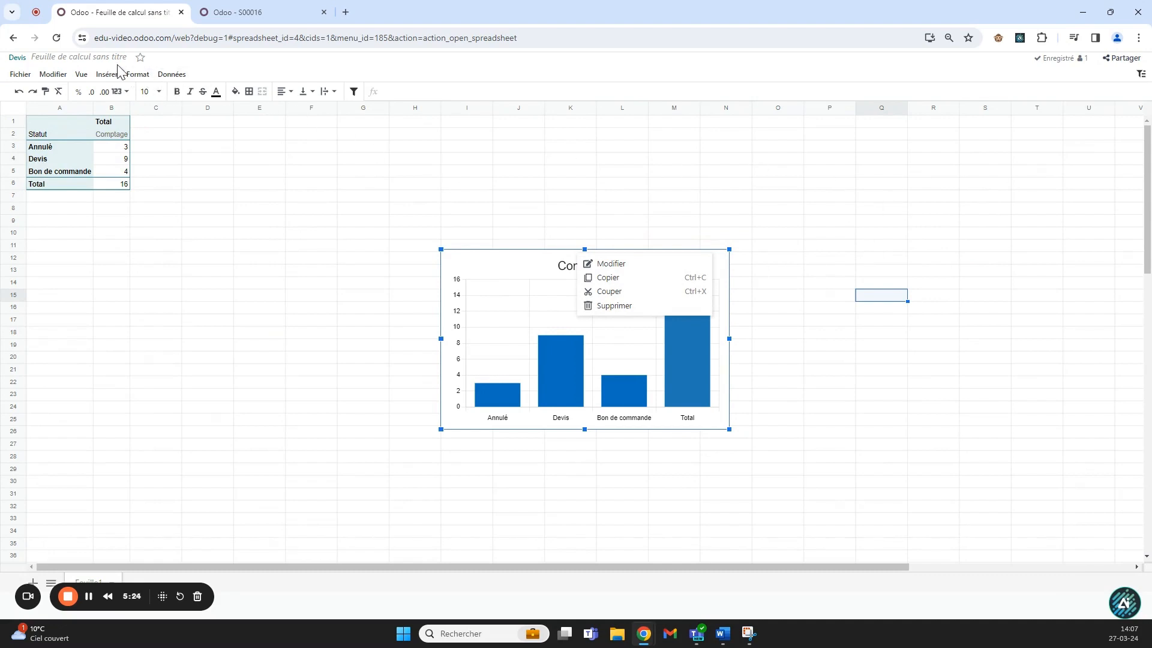
{"action": "left_click", "coordinate": [52, 73]}
{"action": "left_click", "coordinate": [600, 327]}
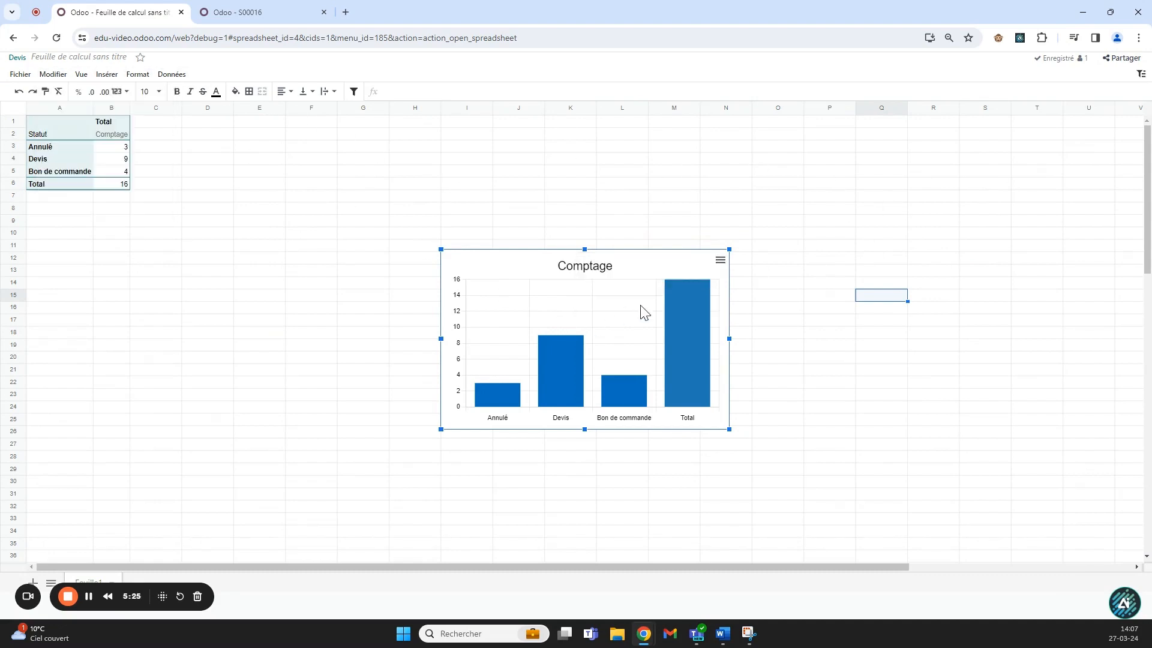
{"action": "left_click", "coordinate": [722, 262]}
{"action": "left_click", "coordinate": [648, 267]}
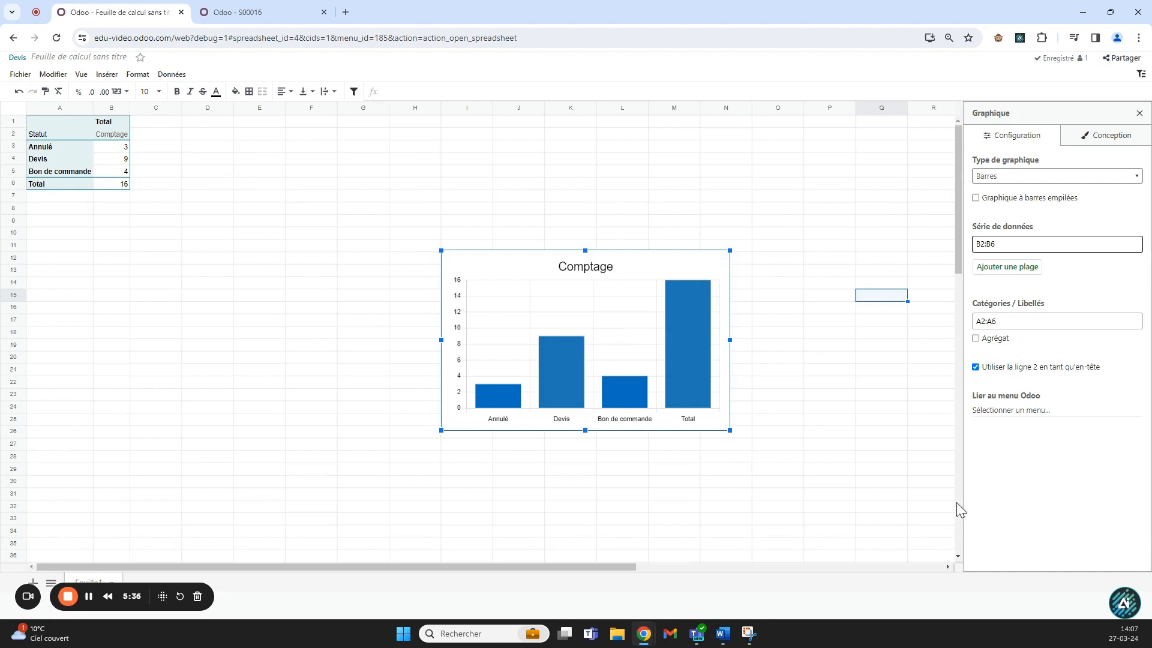
{"action": "left_click", "coordinate": [996, 412]}
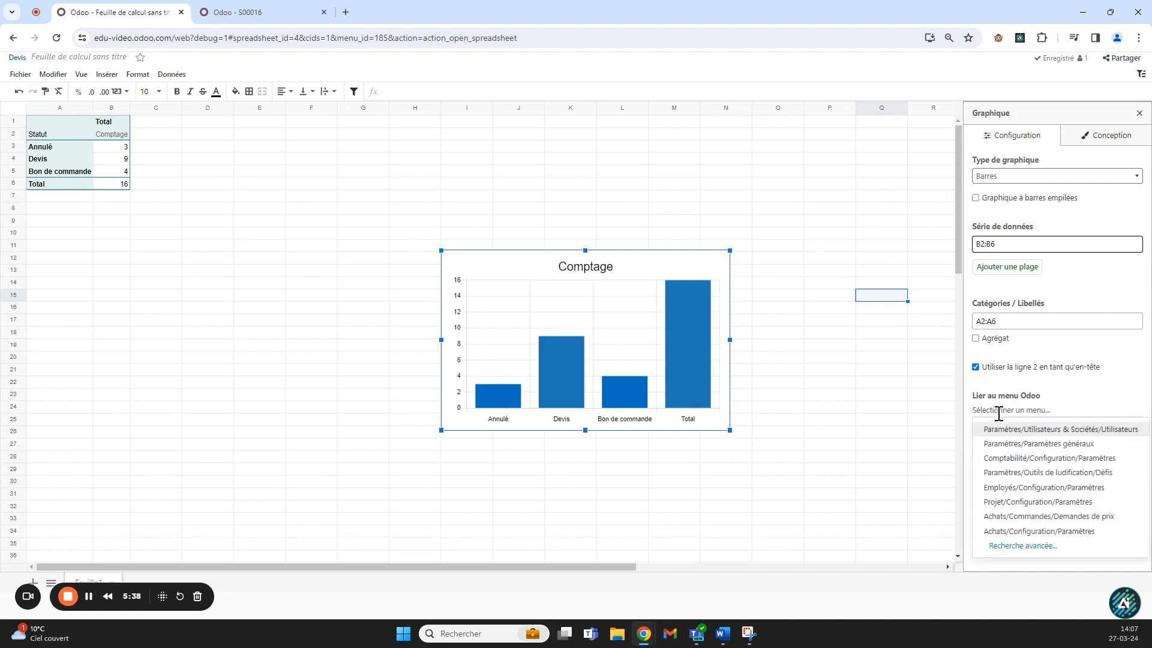
{"action": "left_click", "coordinate": [1027, 430]}
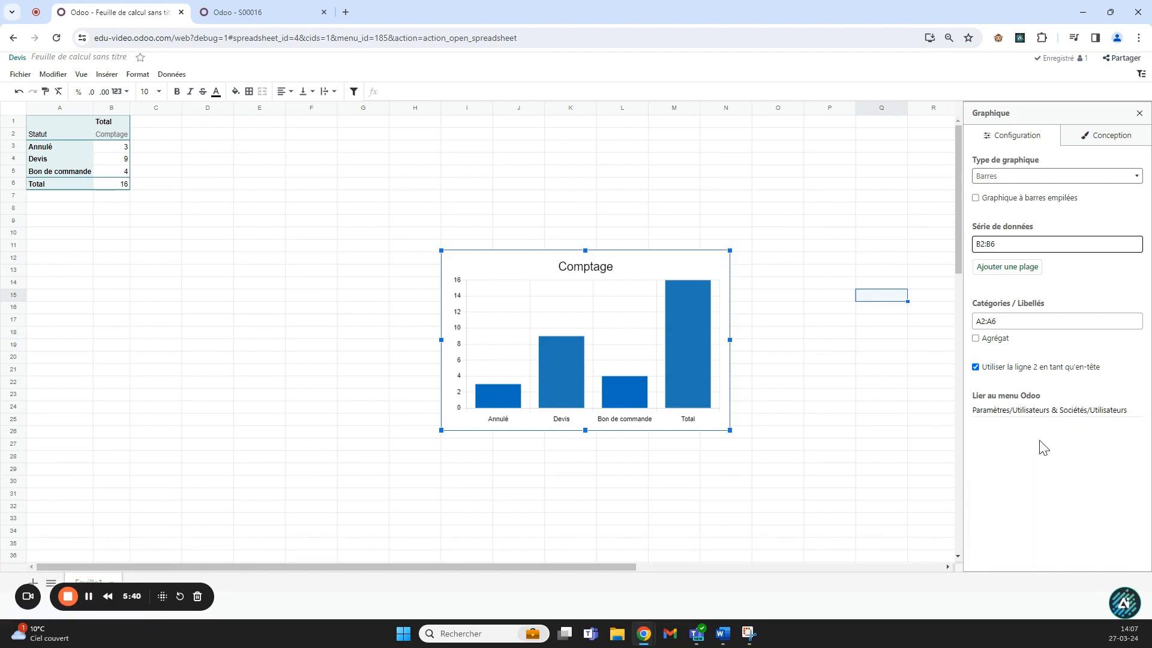
{"action": "left_click", "coordinate": [887, 409]}
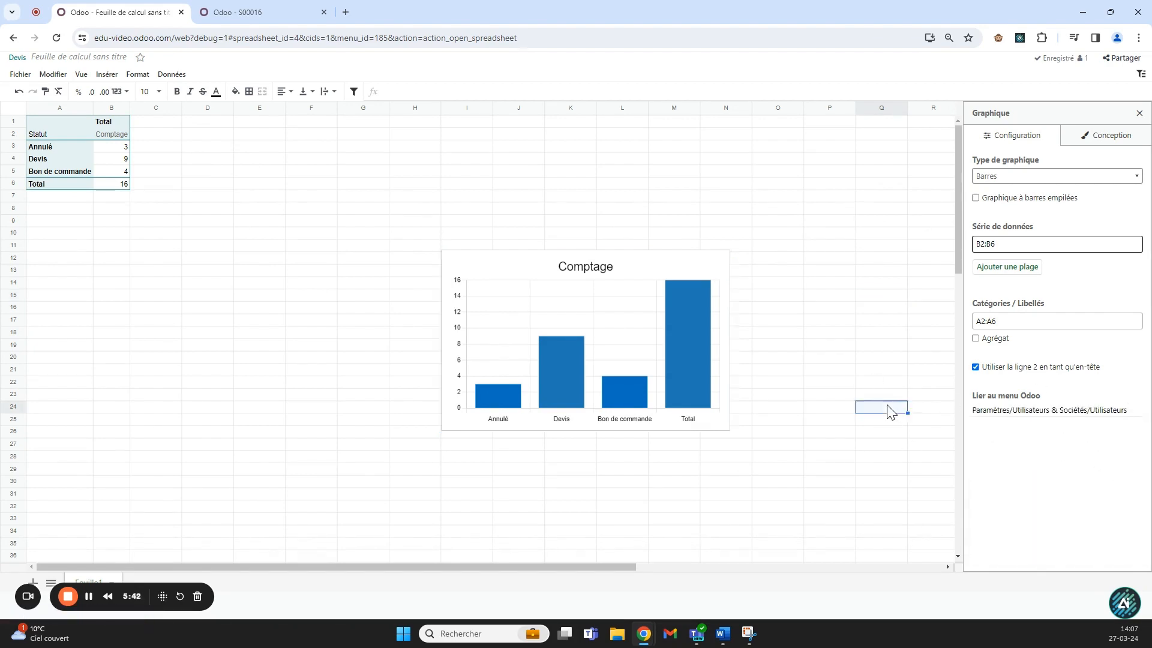
{"action": "left_click", "coordinate": [1140, 115]}
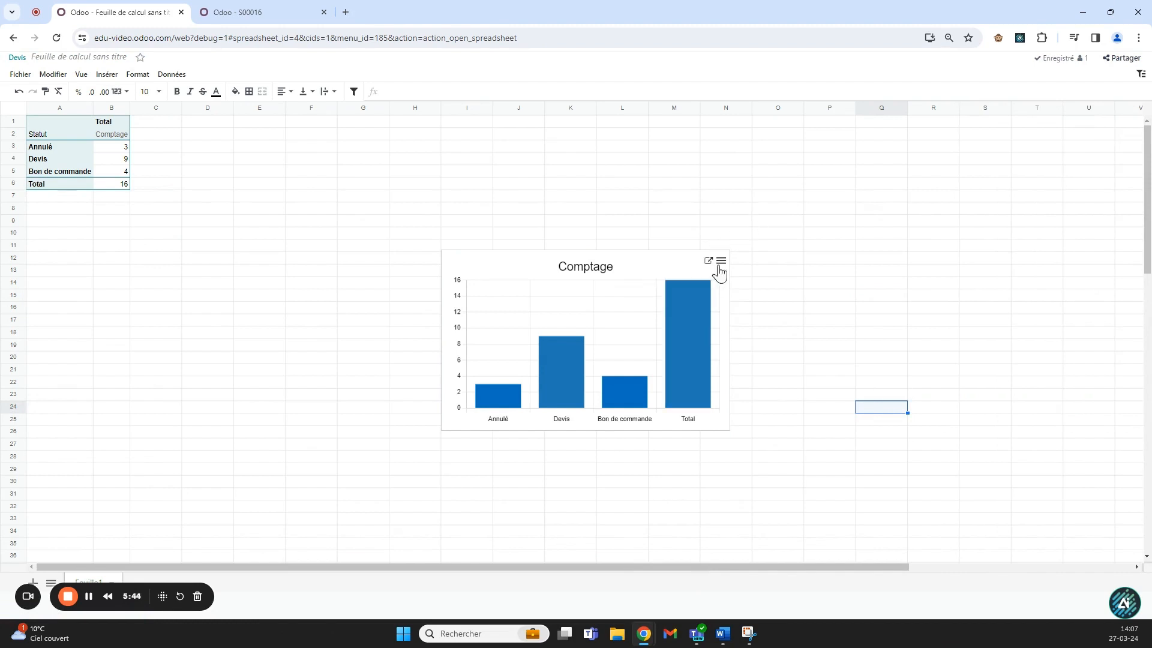
Follow the chart's menu link to the Utilisateurs list and try navigating back through the browser history.
{"action": "left_click", "coordinate": [709, 265]}
{"action": "left_click", "coordinate": [709, 263]}
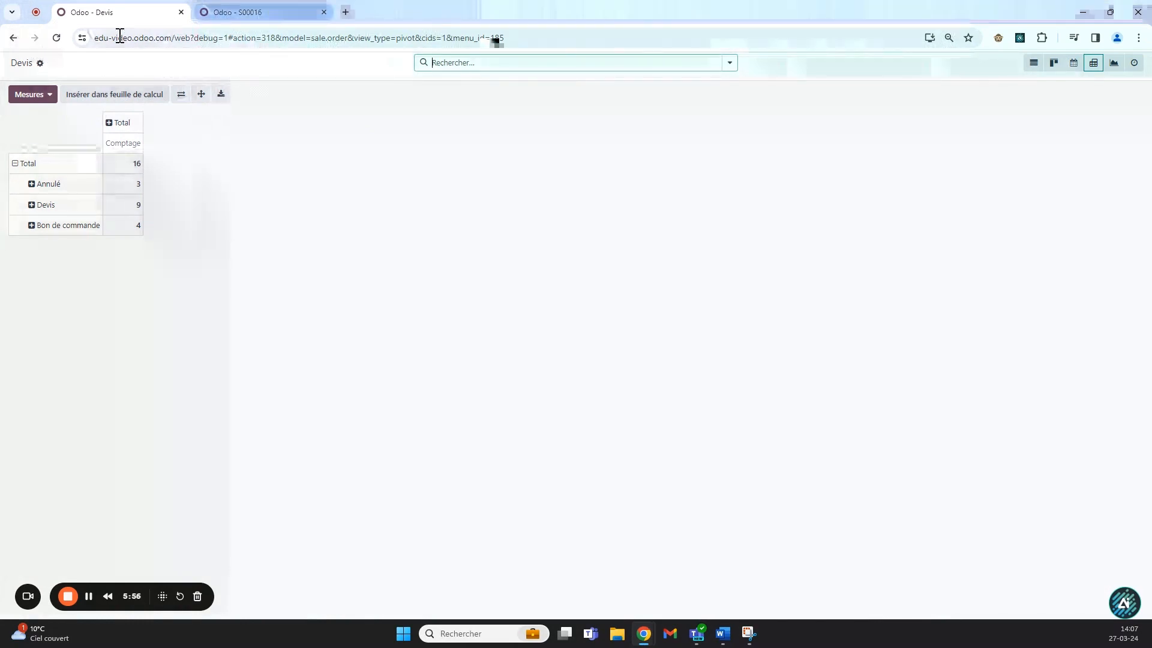
{"action": "left_click", "coordinate": [16, 41]}
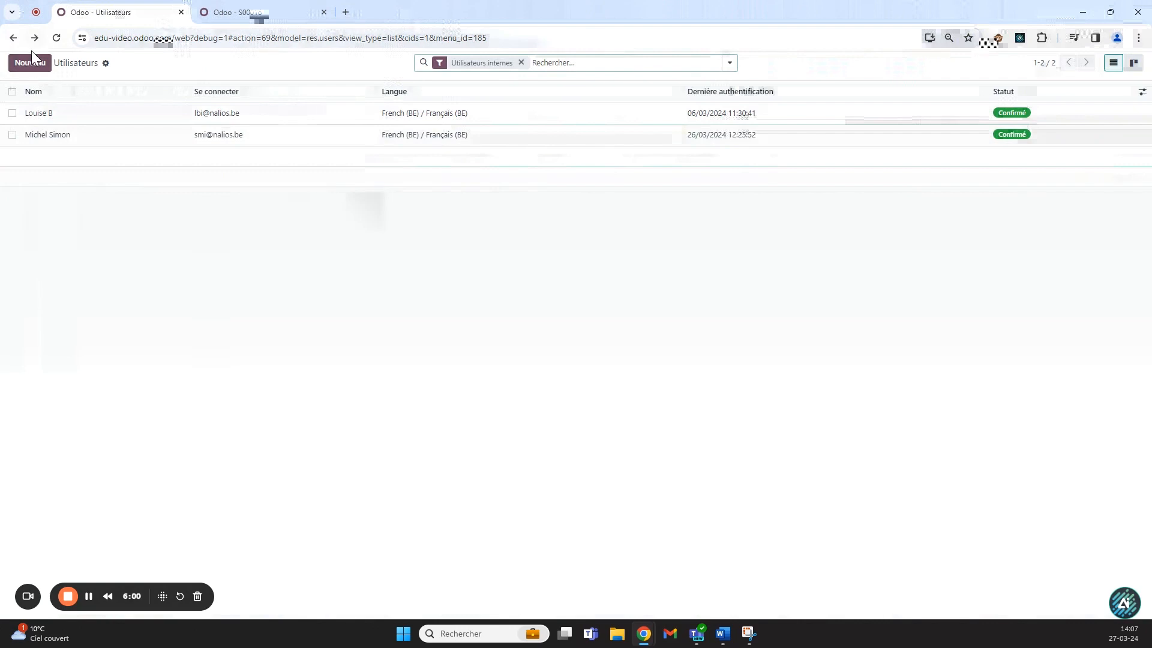
Search the Odoo apps for doc, go to Documents and open the spreadsheet Feuille de calcul sans titre.
{"action": "key", "text": "ctrl+minus"}
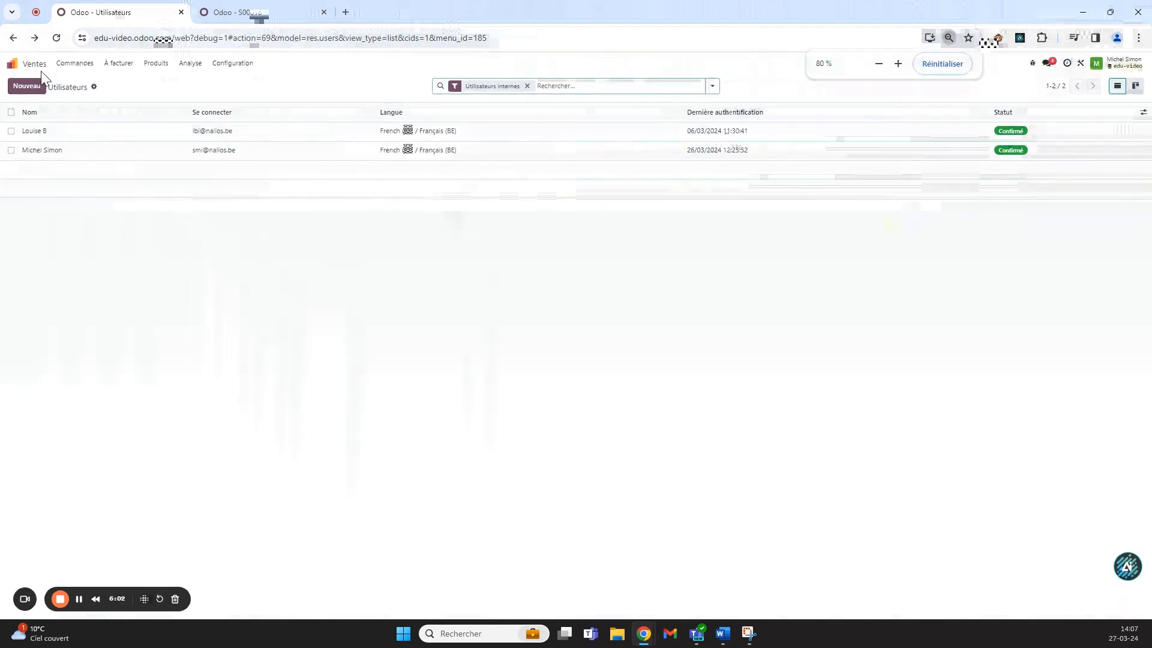
{"action": "left_click", "coordinate": [13, 64]}
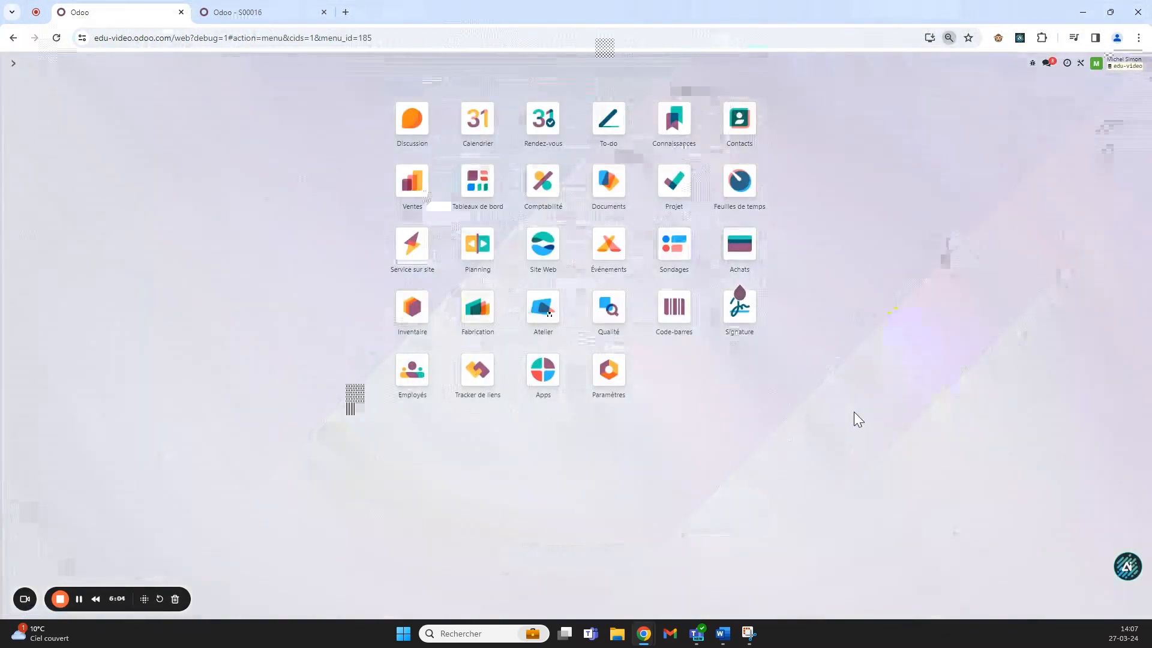
{"action": "type", "text": "doc"}
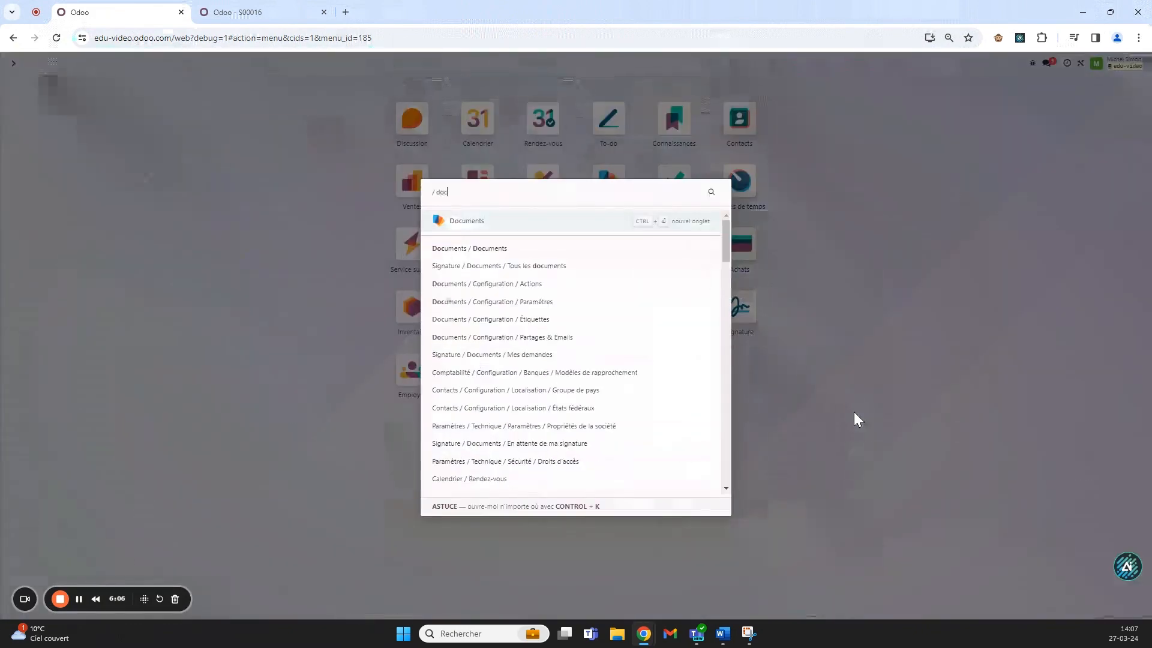
{"action": "left_click", "coordinate": [474, 222]}
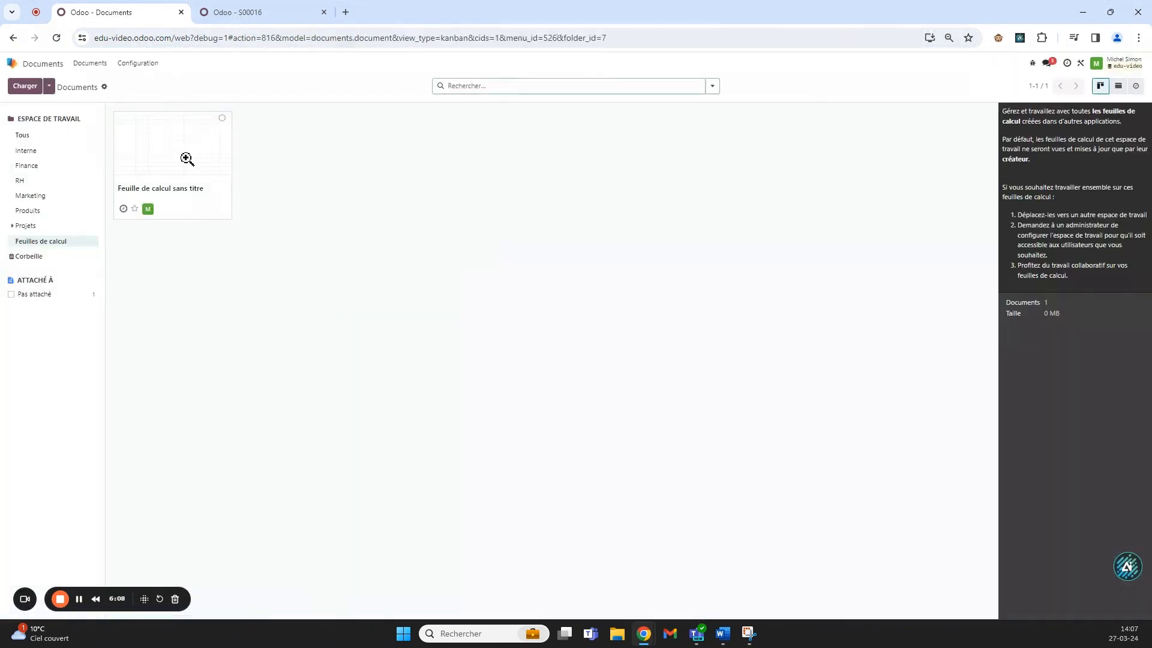
{"action": "left_click", "coordinate": [186, 158]}
Rename the spreadsheet as Test vidéo.
{"action": "left_click", "coordinate": [58, 81]}
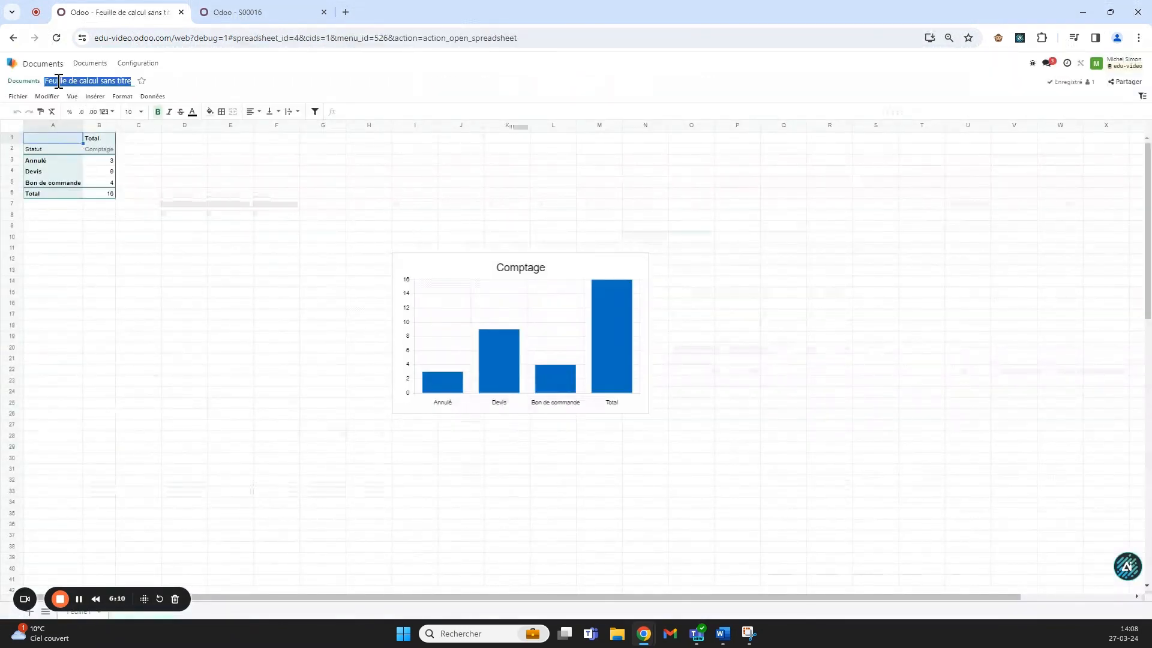
{"action": "type", "text": "Test"}
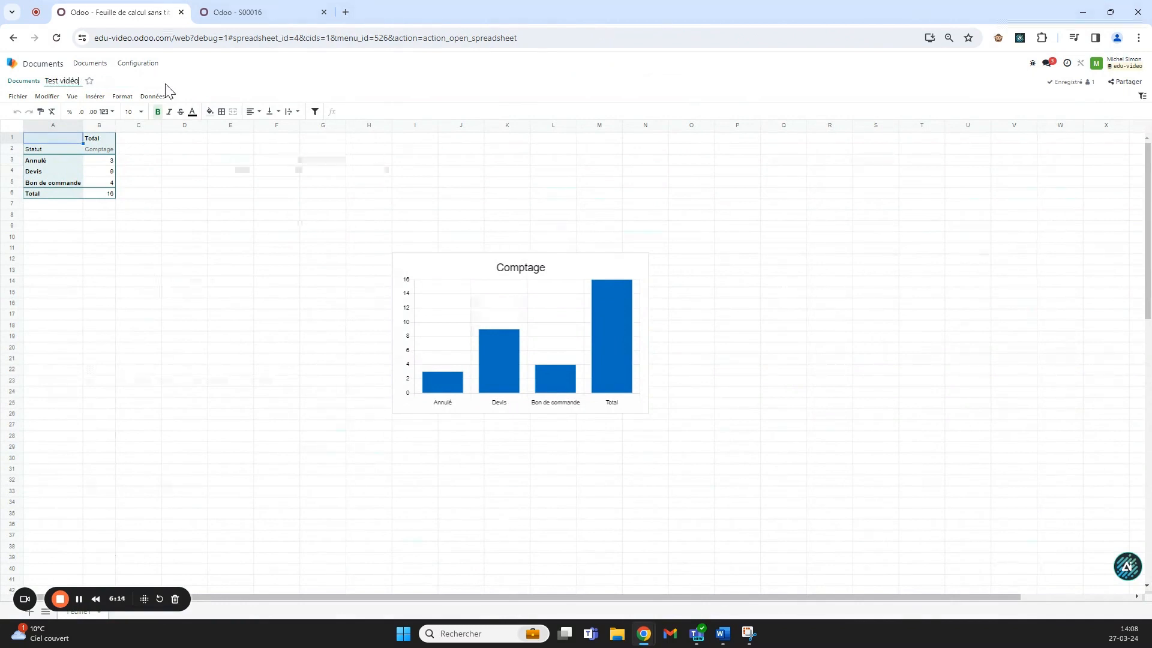
{"action": "type", "text": " vidéo"}
{"action": "left_click", "coordinate": [277, 337]}
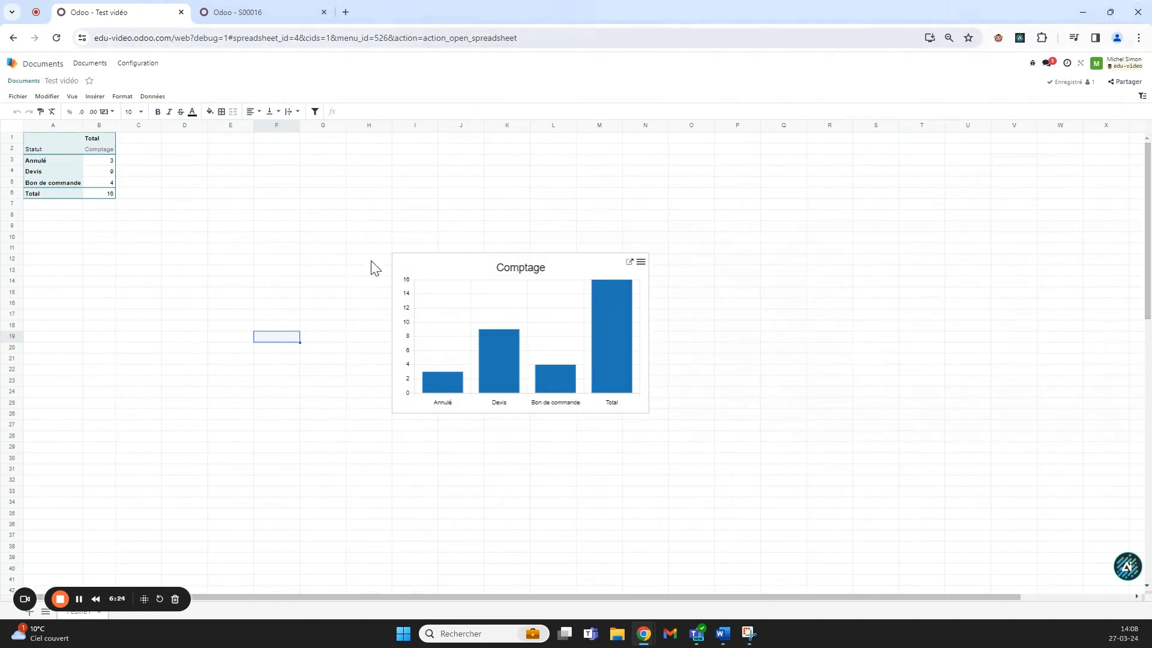
Add the Test vidéo spreadsheet to the dashboards under the Ventes section, keeping its name, and create it.
{"action": "left_click", "coordinate": [18, 96]}
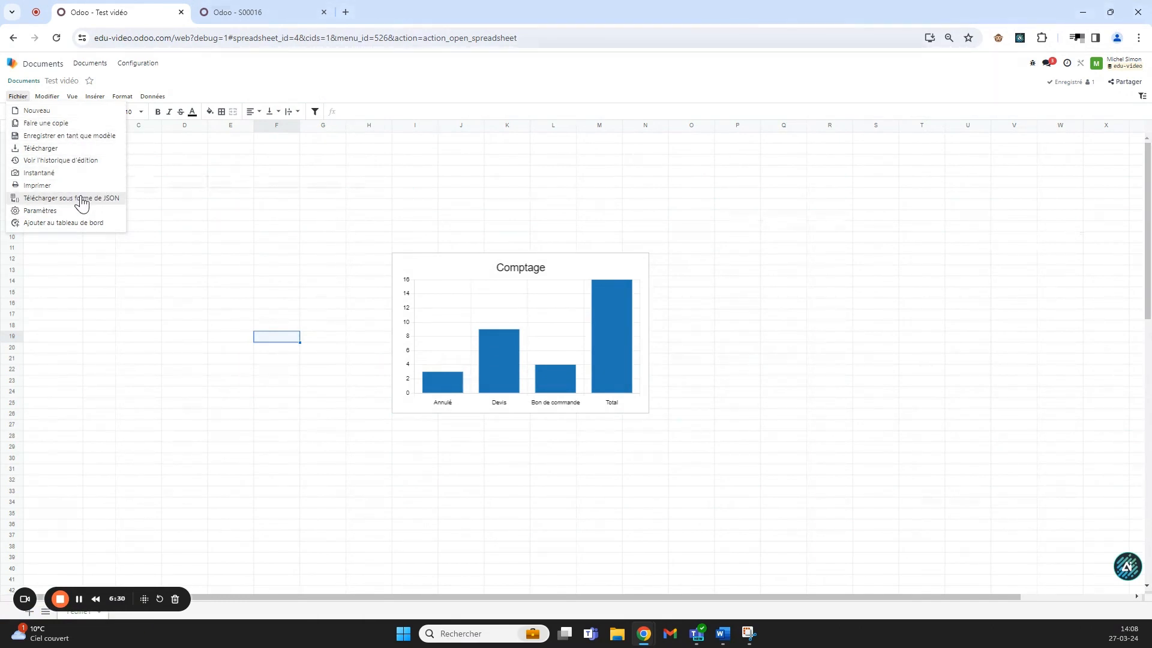
{"action": "left_click", "coordinate": [90, 223]}
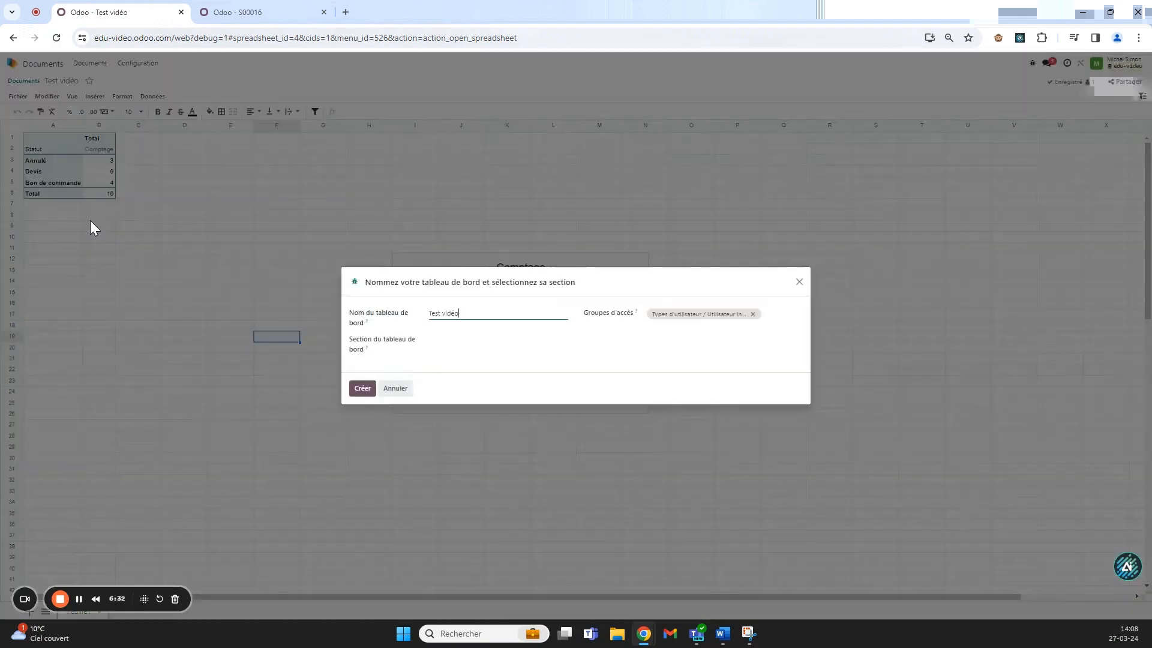
{"action": "left_click", "coordinate": [467, 339]}
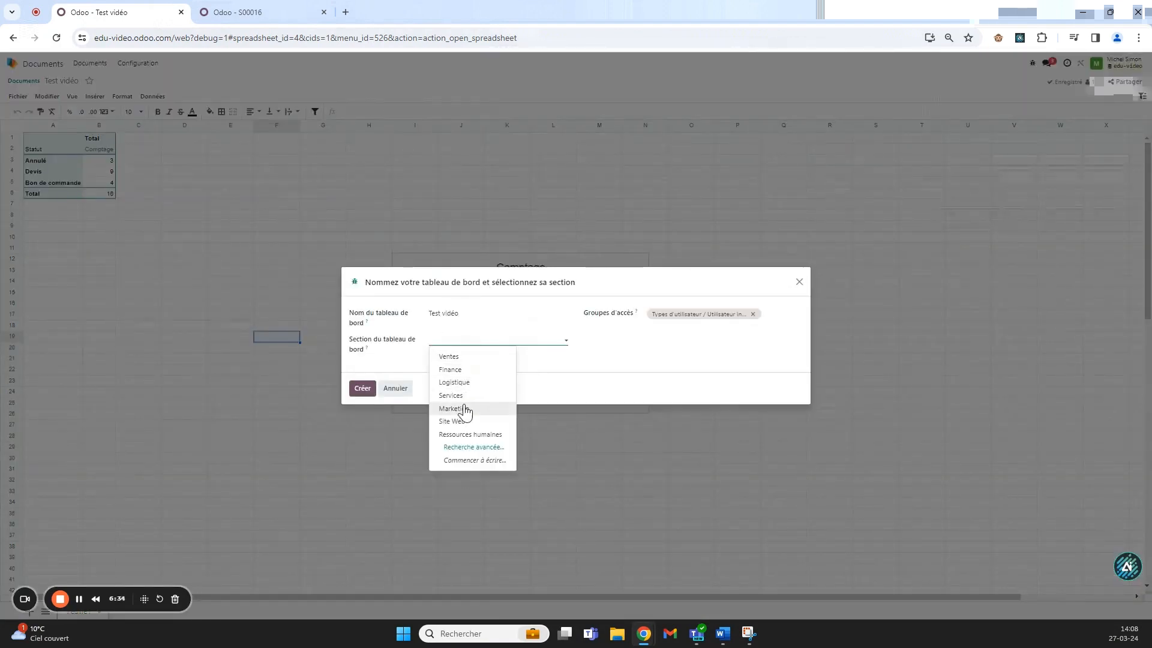
{"action": "left_click", "coordinate": [466, 358]}
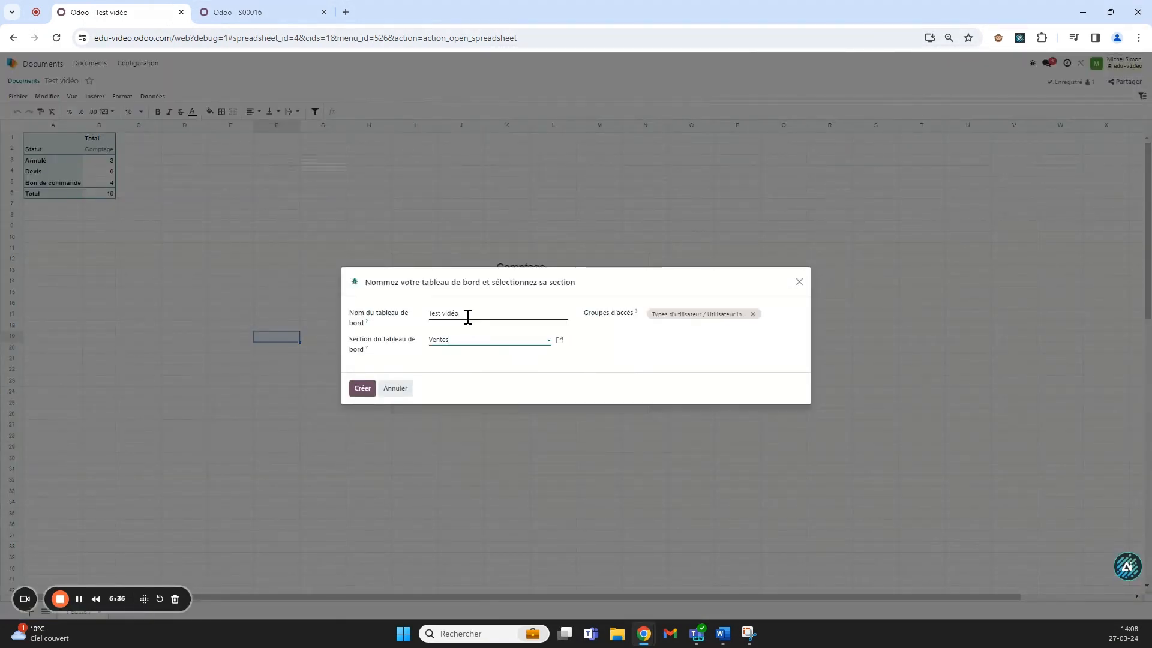
{"action": "left_click", "coordinate": [362, 389]}
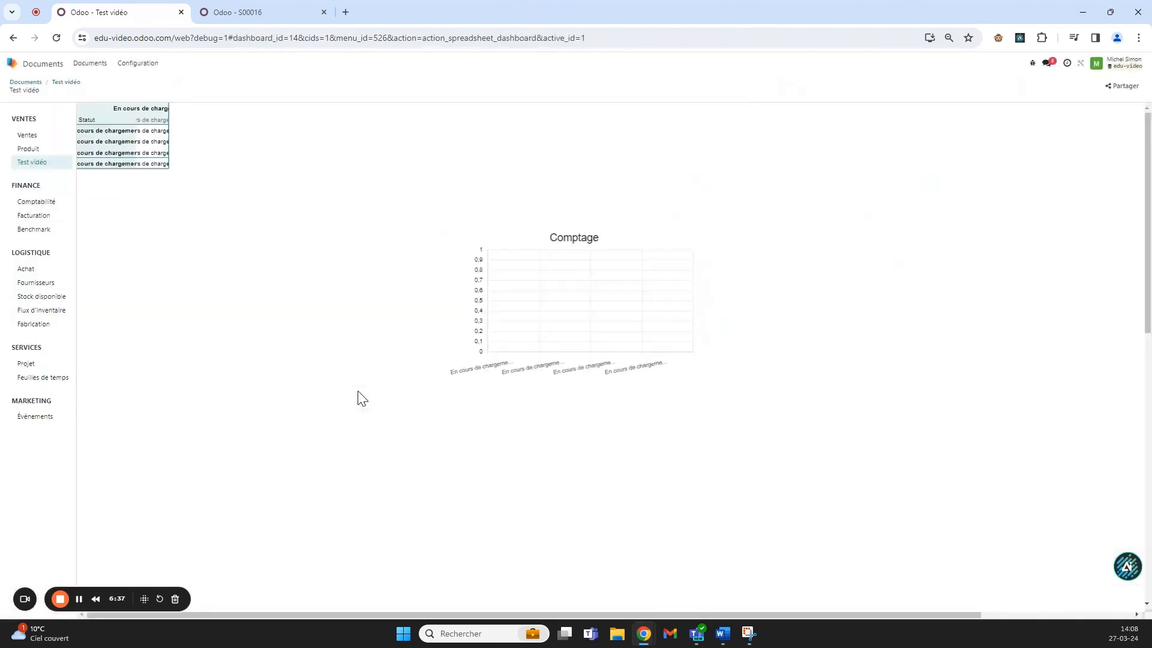
Search the Odoo apps for ta, go to Tableaux de bord and view the Test vidéo dashboard in the Ventes section.
{"action": "left_click", "coordinate": [13, 63]}
{"action": "type", "text": "das"}
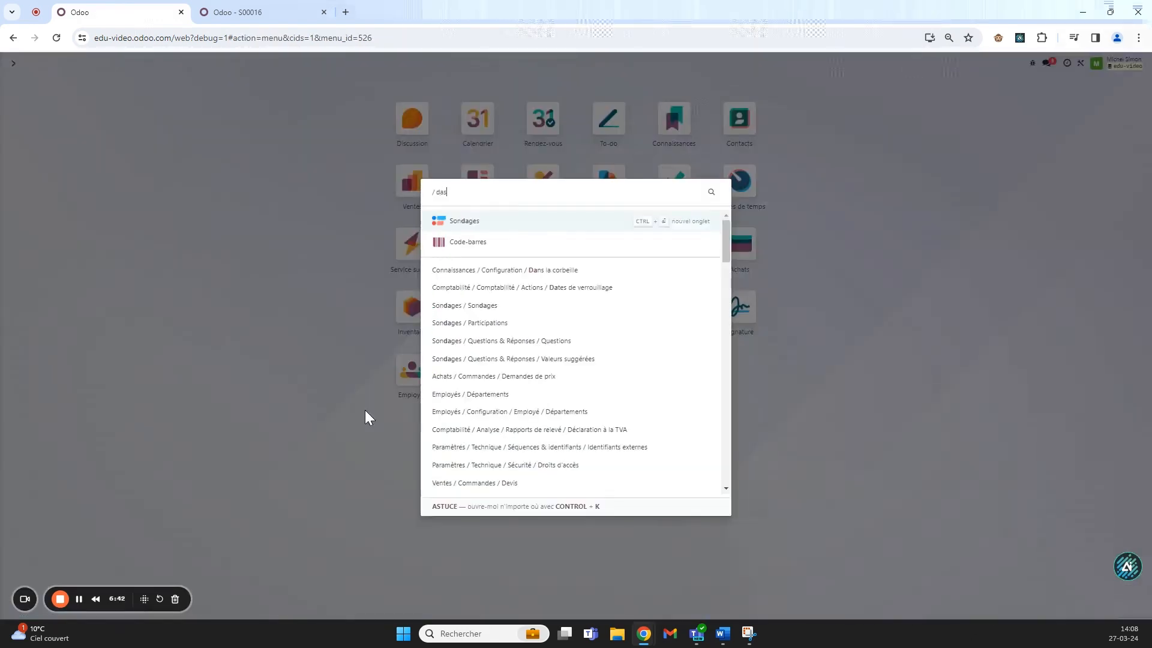
{"action": "key", "text": "BackSpace"}
{"action": "key", "text": "BackSpace"}
{"action": "key", "text": "BackSpace"}
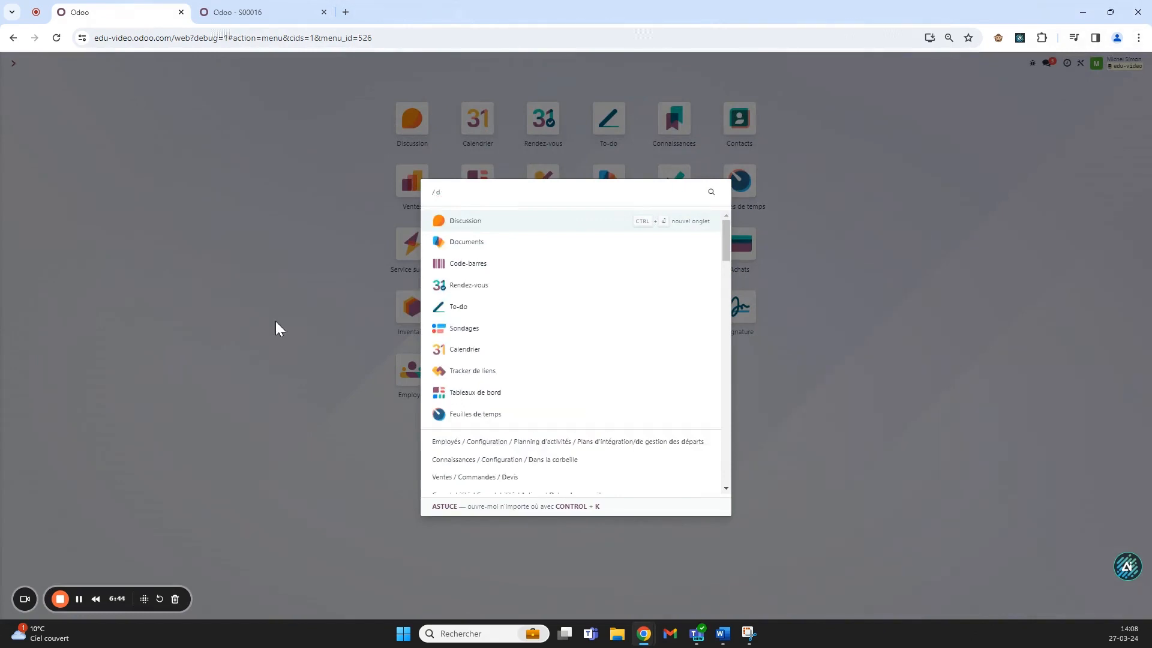
{"action": "type", "text": "ta"}
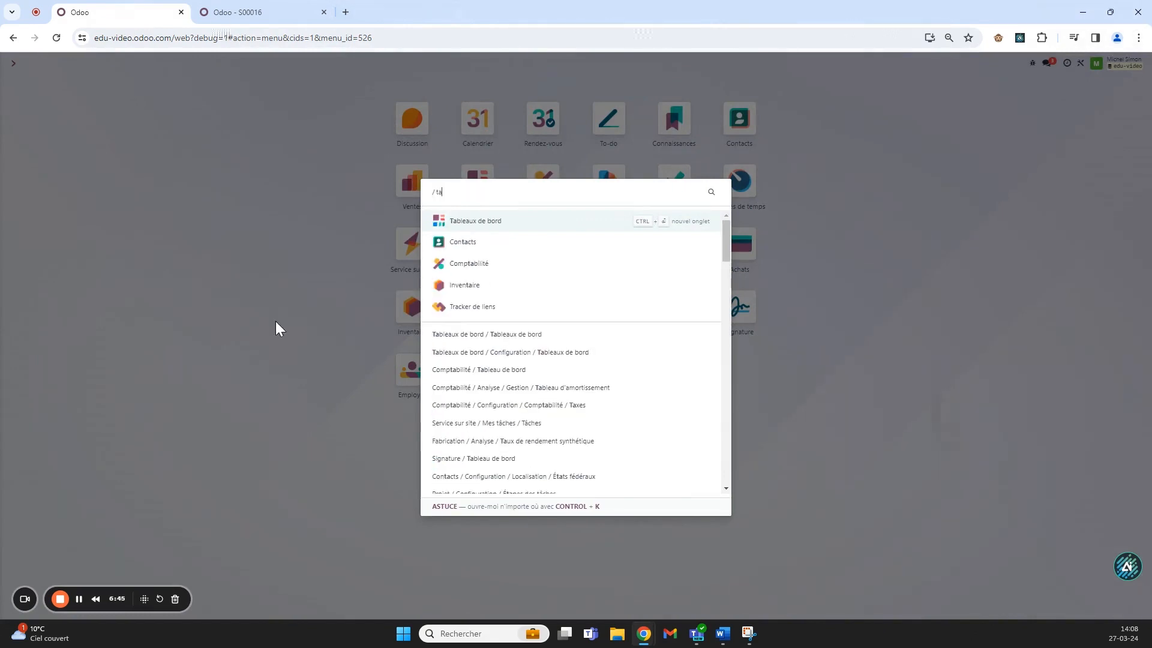
{"action": "left_click", "coordinate": [599, 225]}
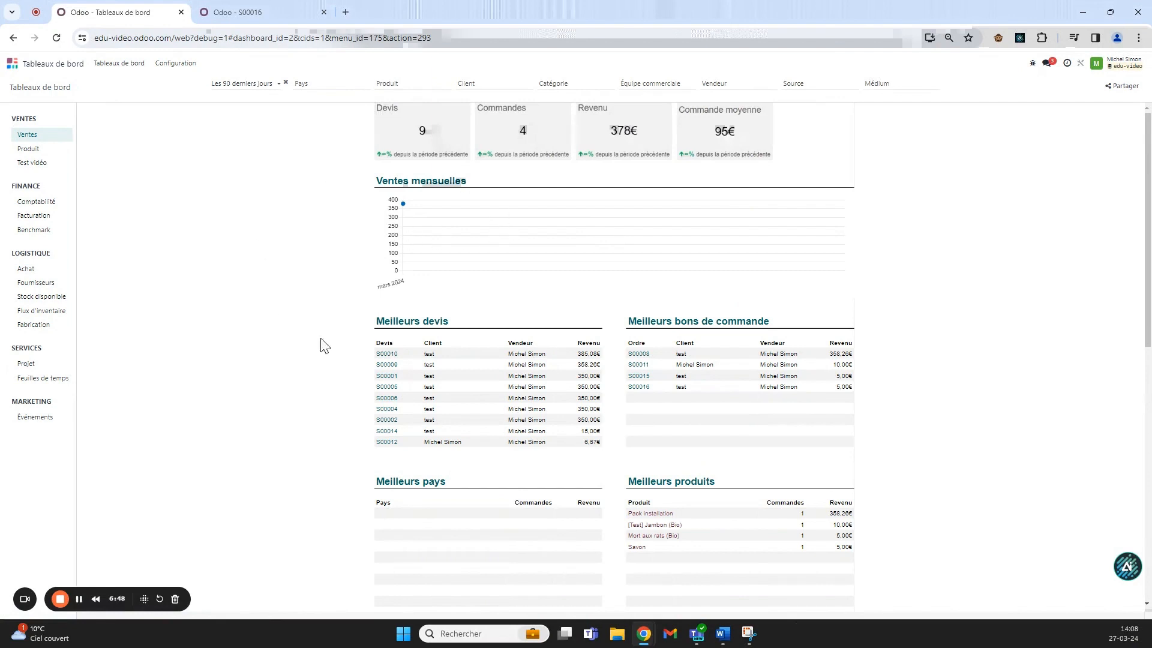
{"action": "left_click", "coordinate": [33, 162]}
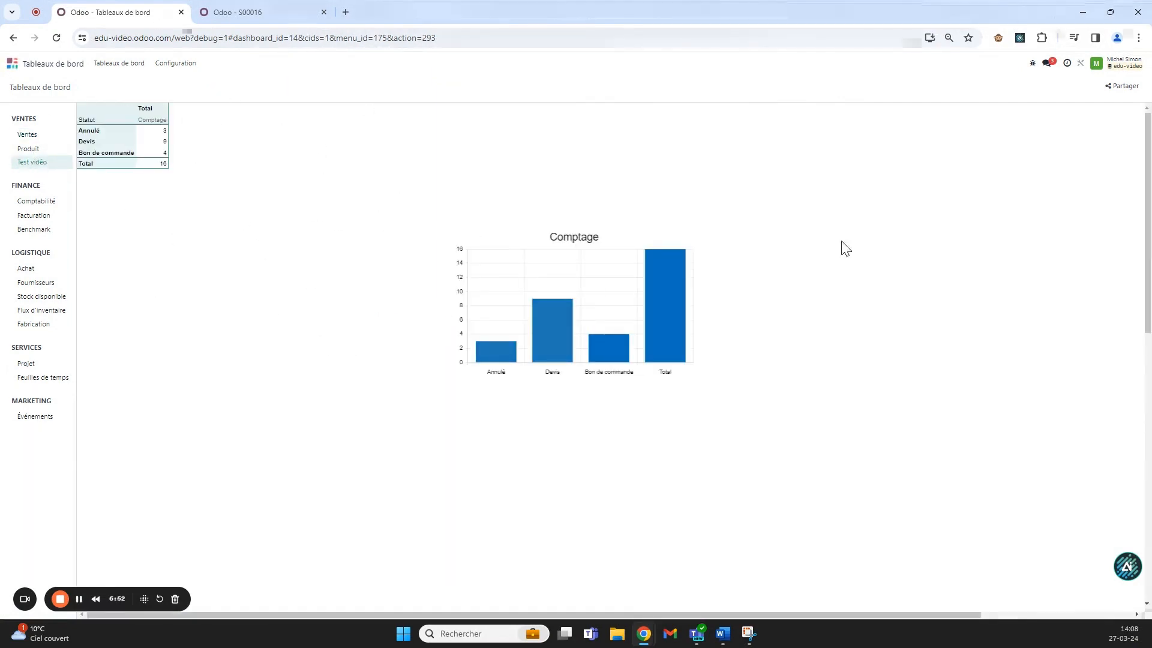
Go to the dashboards configuration, open the Ventes section and open its Test vidéo spreadsheet for editing.
{"action": "left_click", "coordinate": [174, 63]}
{"action": "left_click", "coordinate": [198, 82]}
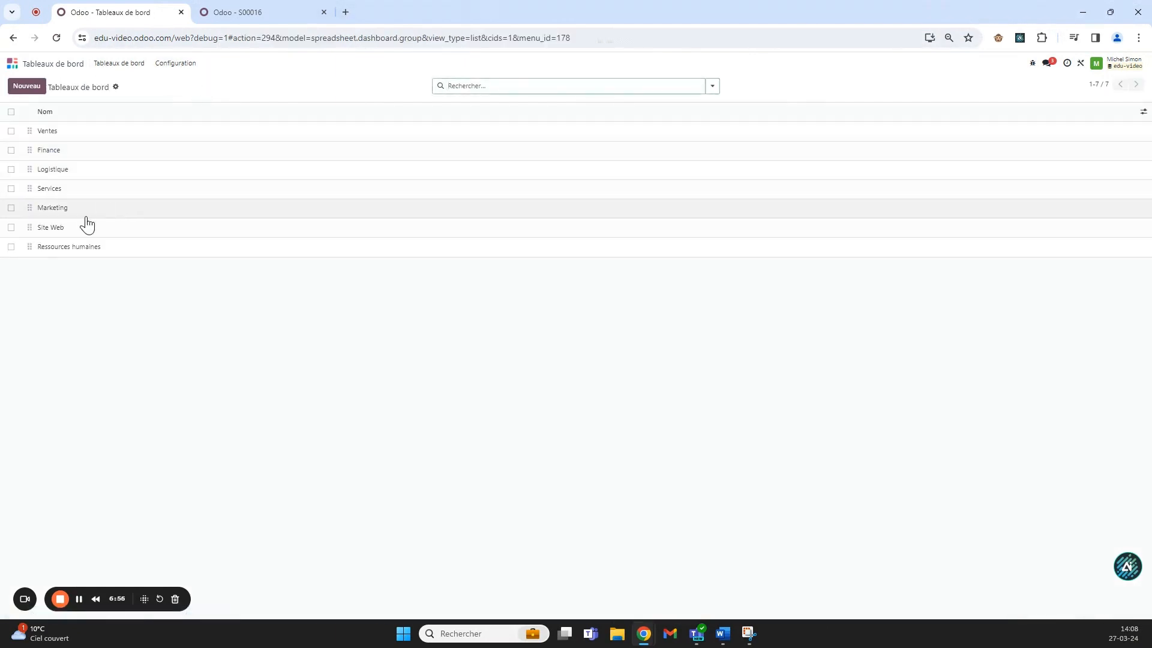
{"action": "left_click", "coordinate": [69, 133]}
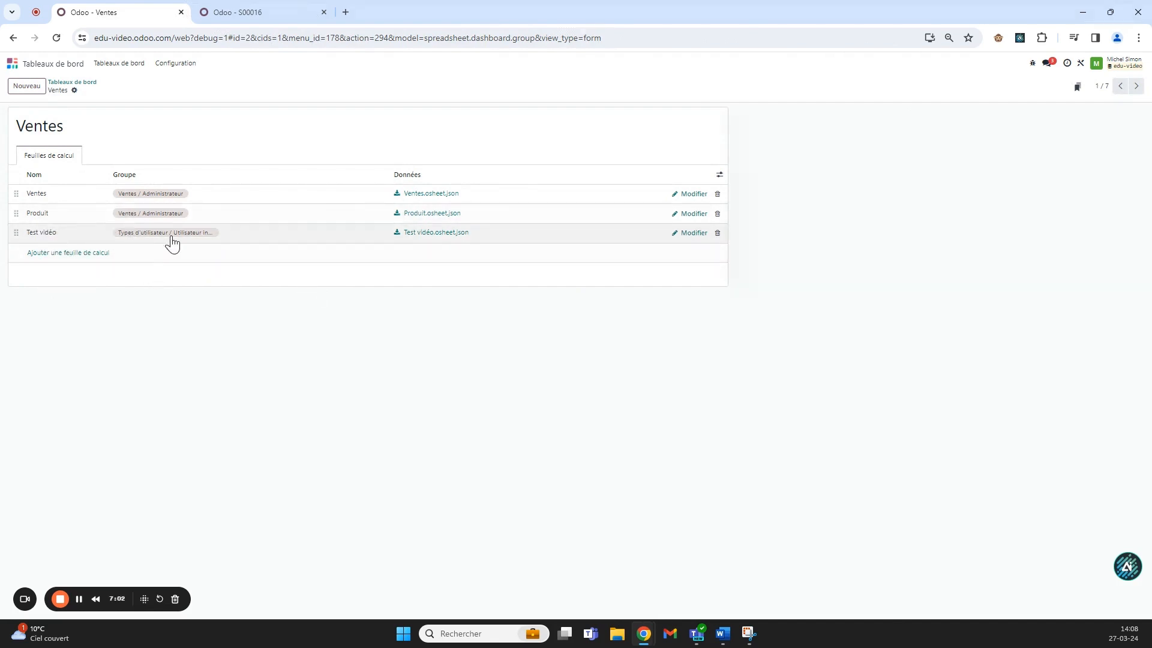
{"action": "left_click", "coordinate": [694, 233]}
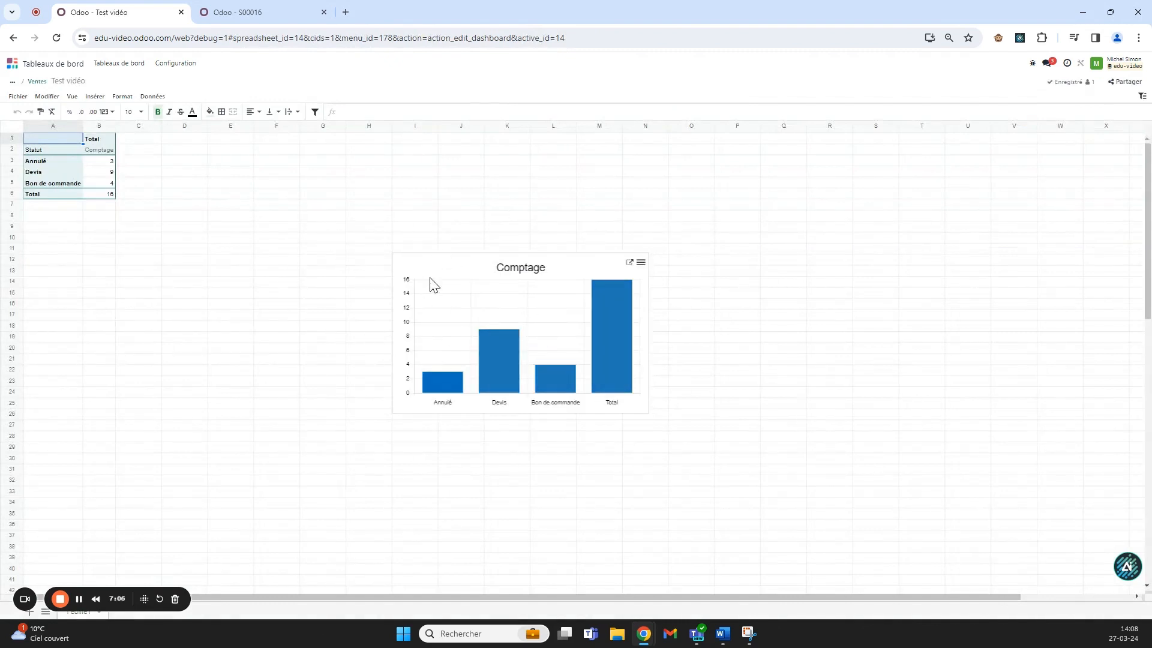
Leave the Test vidéo spreadsheet and return to the Ventes section's list of spreadsheets.
{"action": "left_click", "coordinate": [14, 64]}
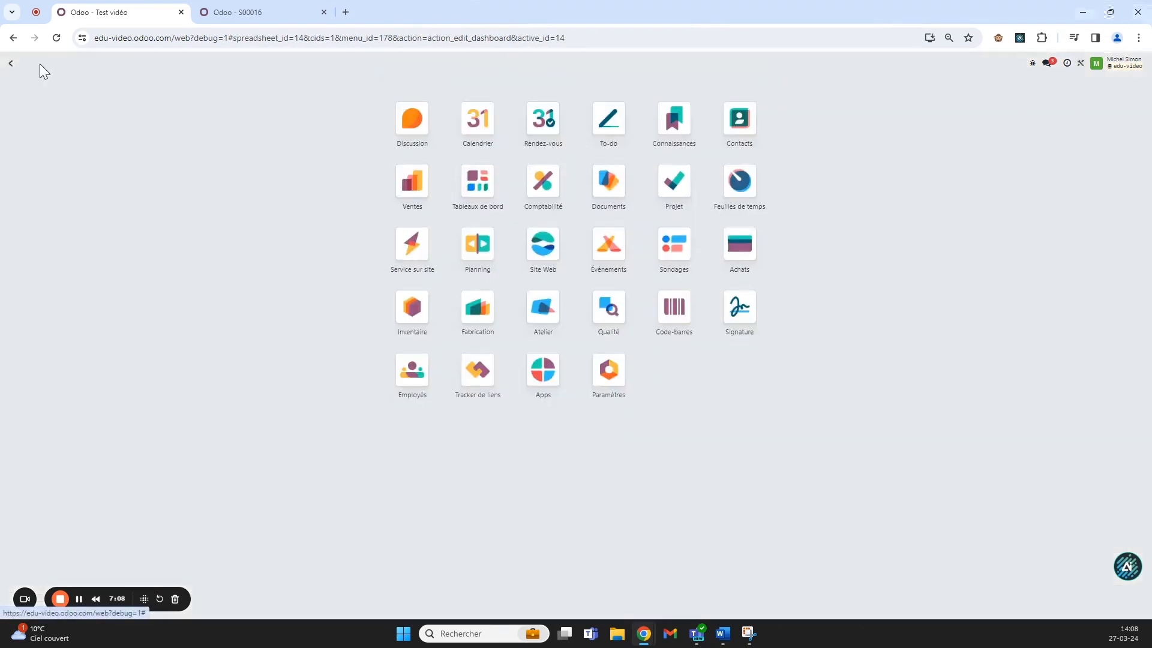
{"action": "left_click", "coordinate": [13, 63]}
{"action": "left_click", "coordinate": [27, 81]}
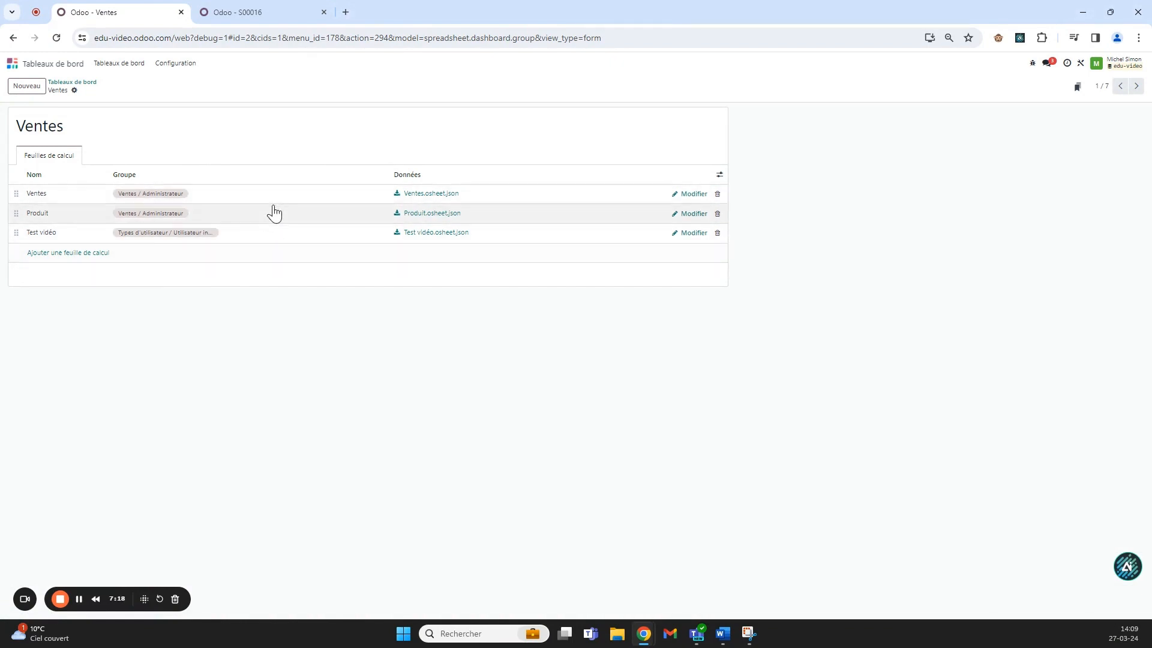
Go to the Projet app, use Studio to add a Tableau Croisé Dynamique view to the projects and close Studio.
{"action": "left_click", "coordinate": [12, 63]}
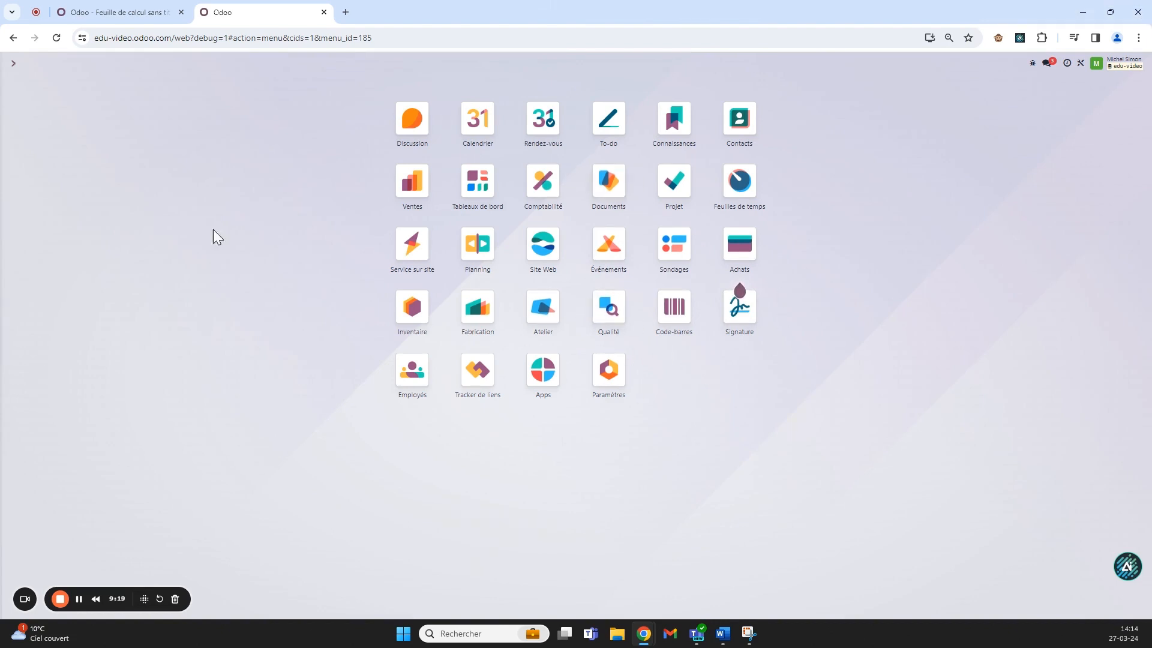
{"action": "left_click", "coordinate": [673, 190]}
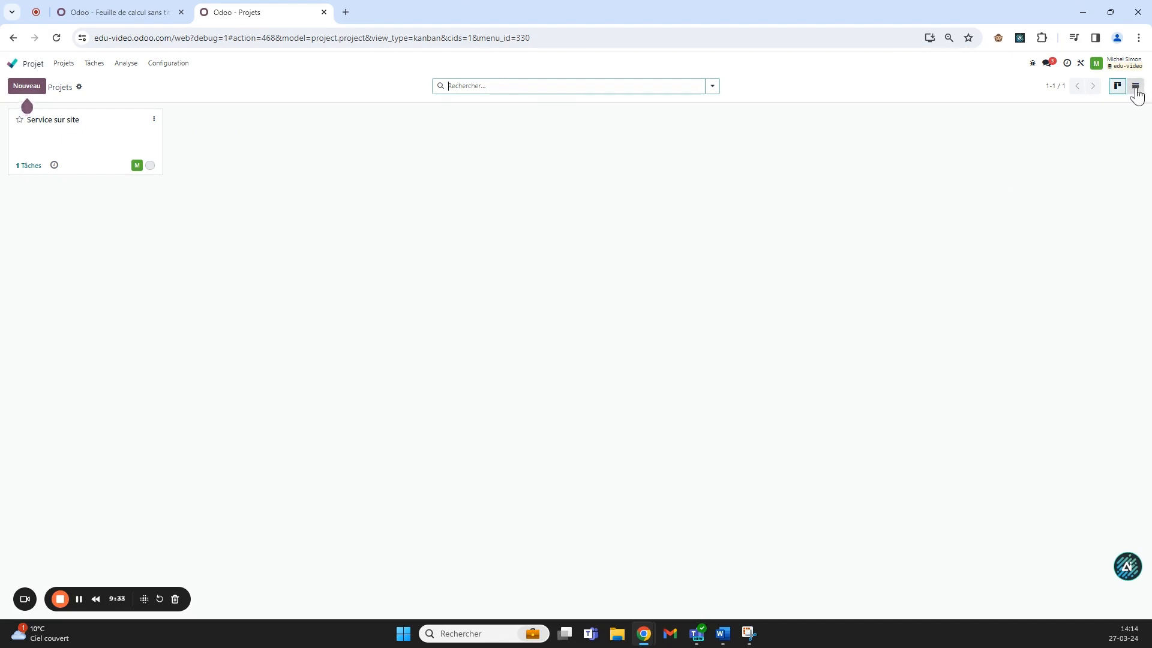
{"action": "left_click", "coordinate": [1081, 63]}
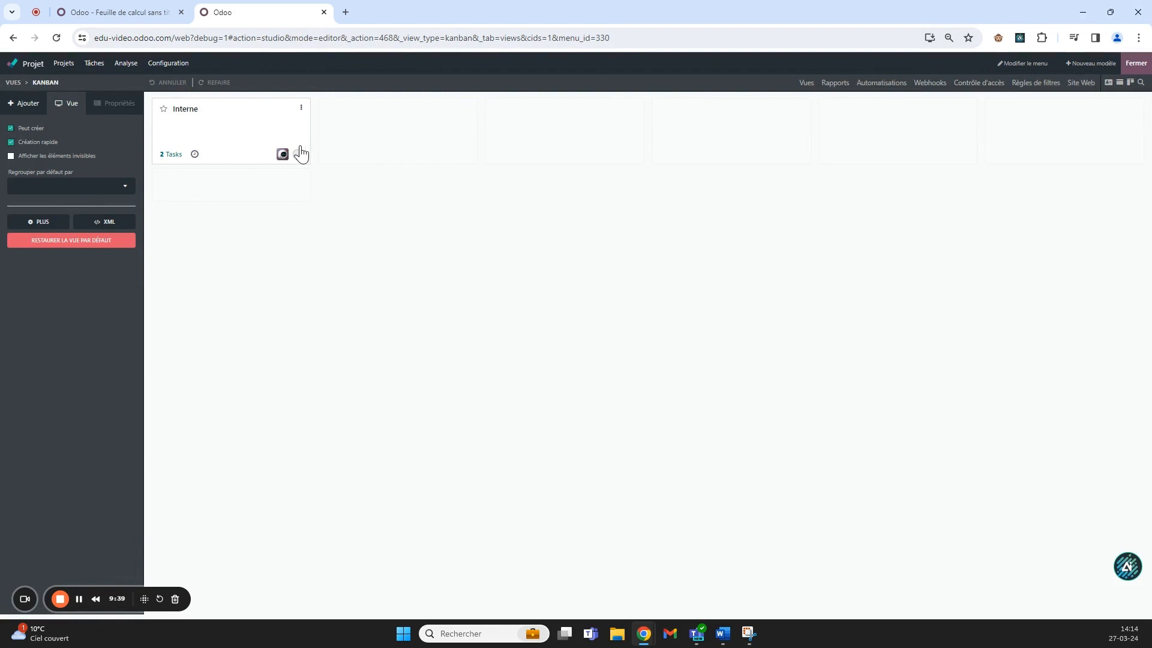
{"action": "left_click", "coordinate": [805, 84]}
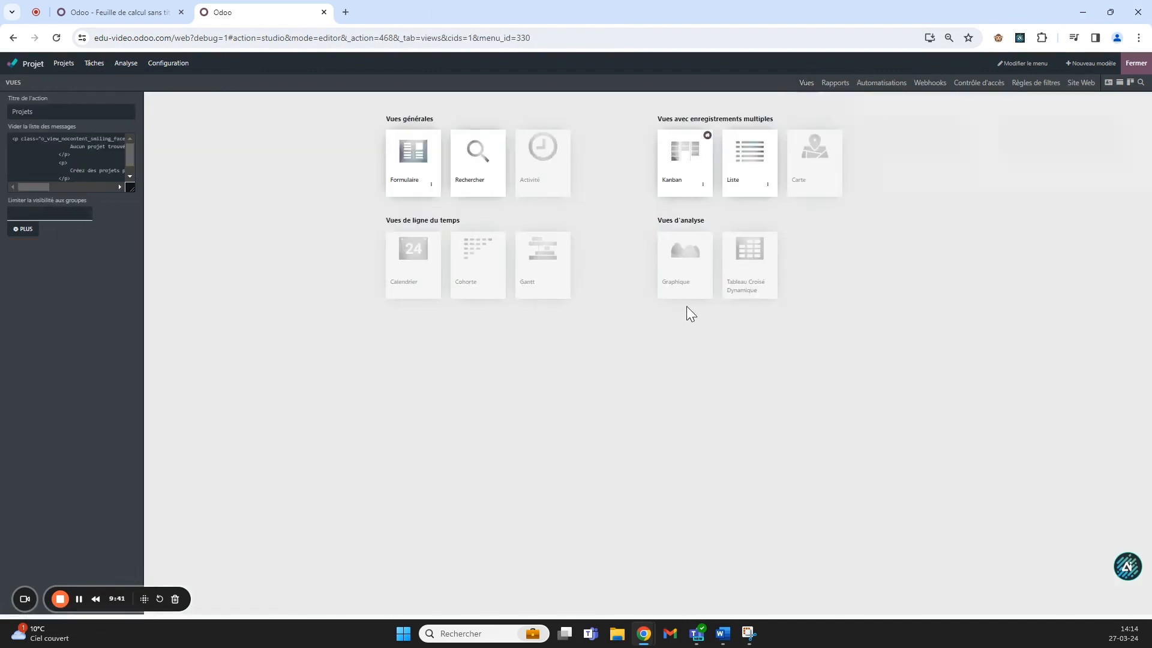
{"action": "left_click", "coordinate": [755, 280]}
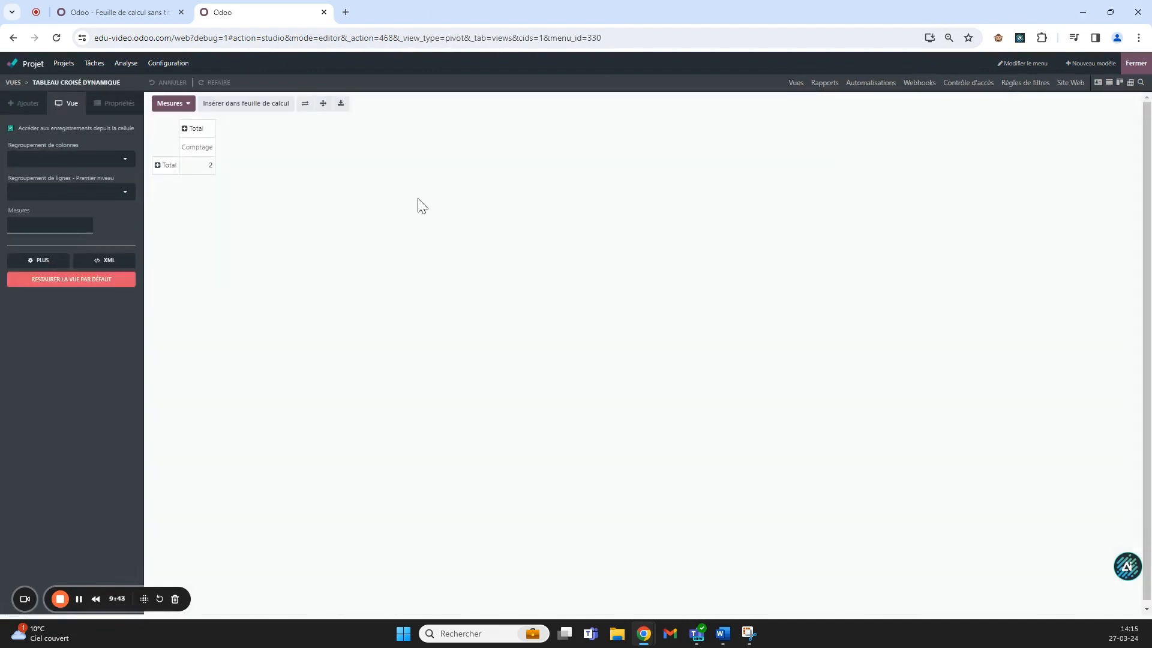
{"action": "left_click", "coordinate": [1135, 63]}
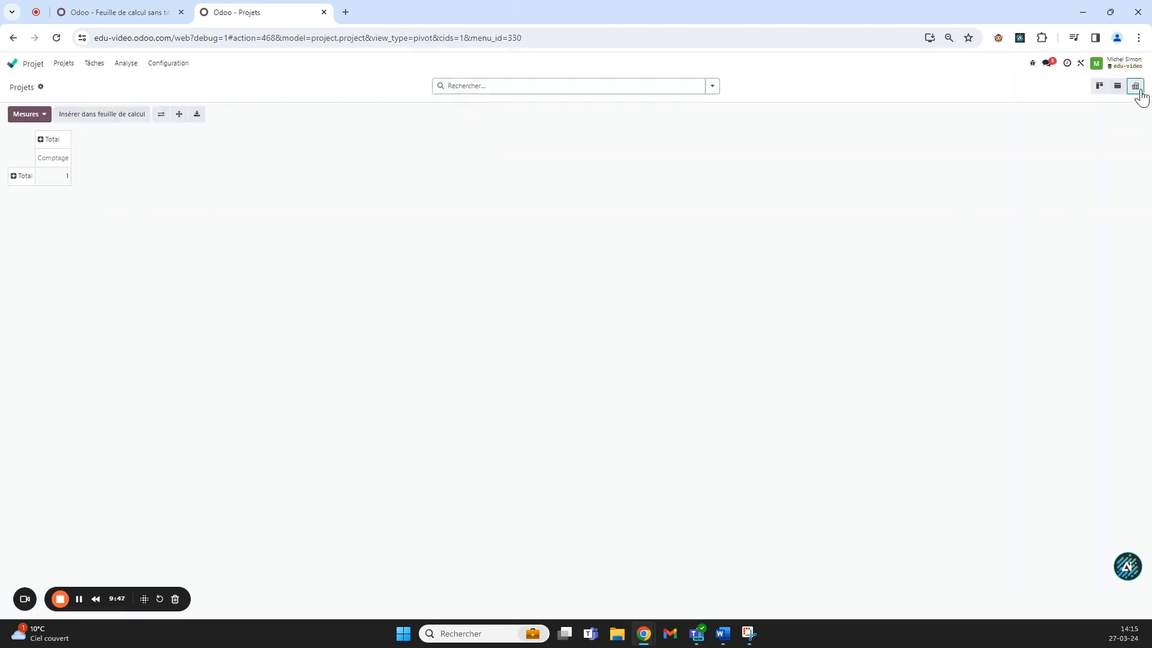
Search the apps for com, open Factures clients in Comptabilité and use Studio to add a Tableau Croisé Dynamique view.
{"action": "left_click", "coordinate": [28, 62]}
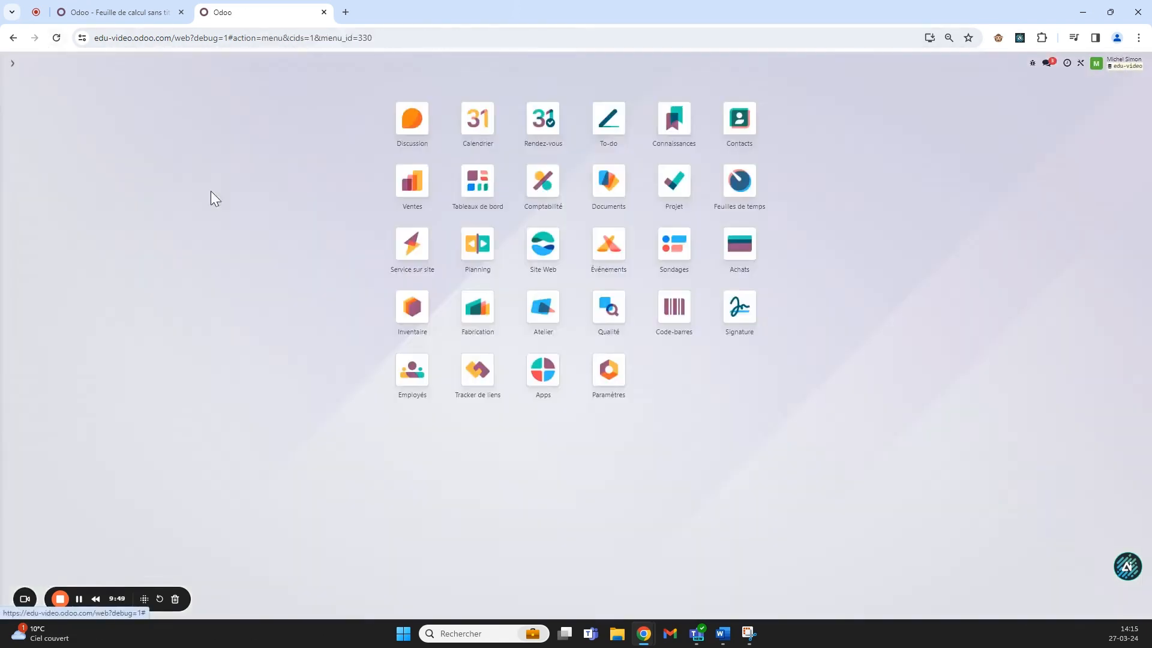
{"action": "type", "text": "com"}
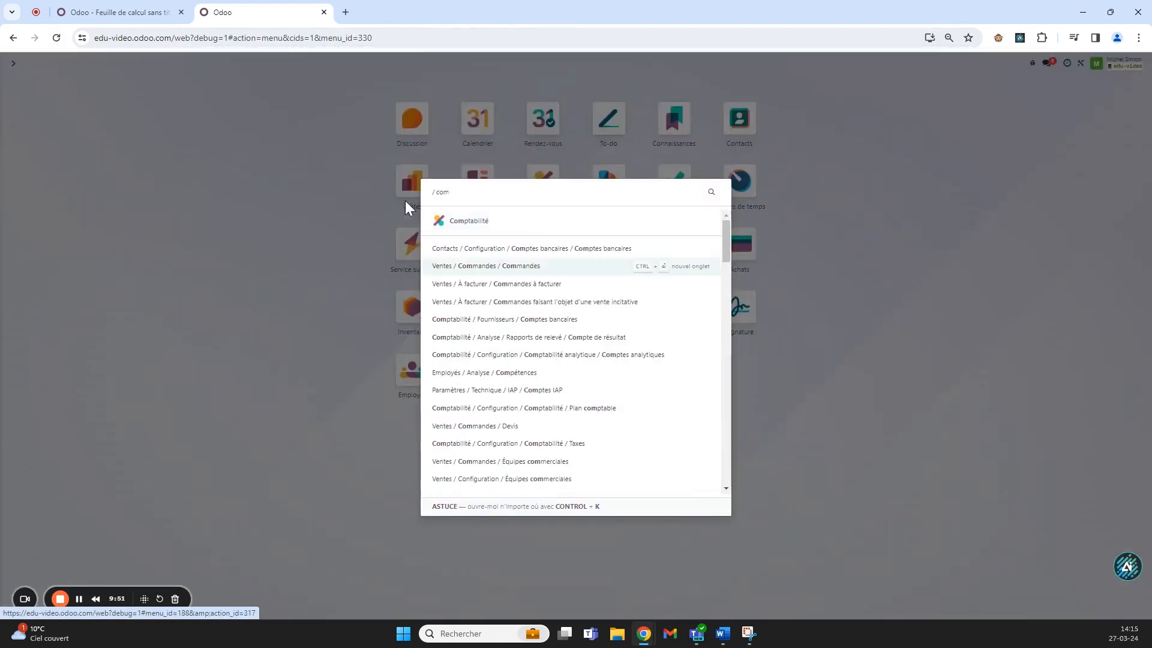
{"action": "left_click", "coordinate": [493, 222]}
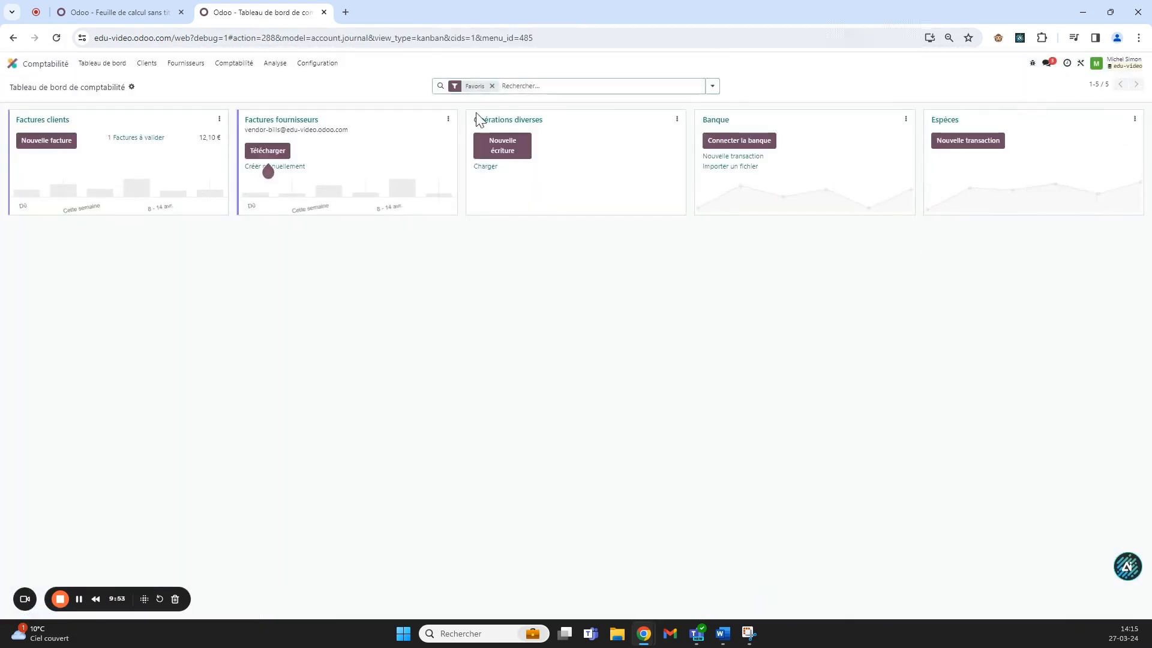
{"action": "left_click", "coordinate": [57, 120]}
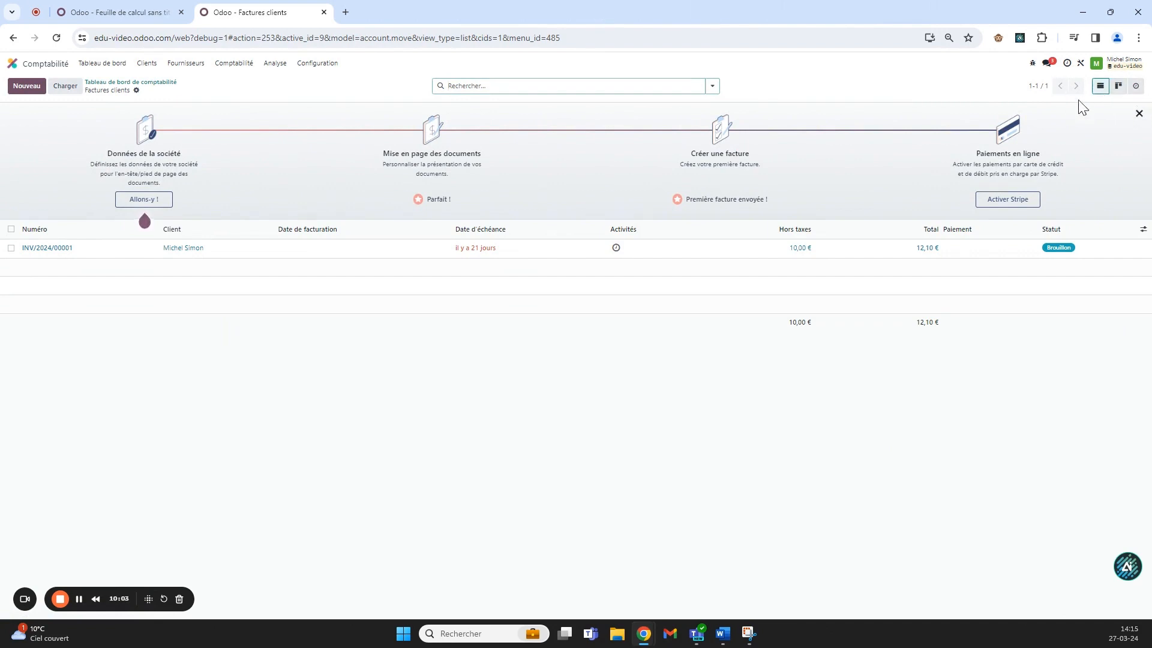
{"action": "left_click", "coordinate": [1079, 64]}
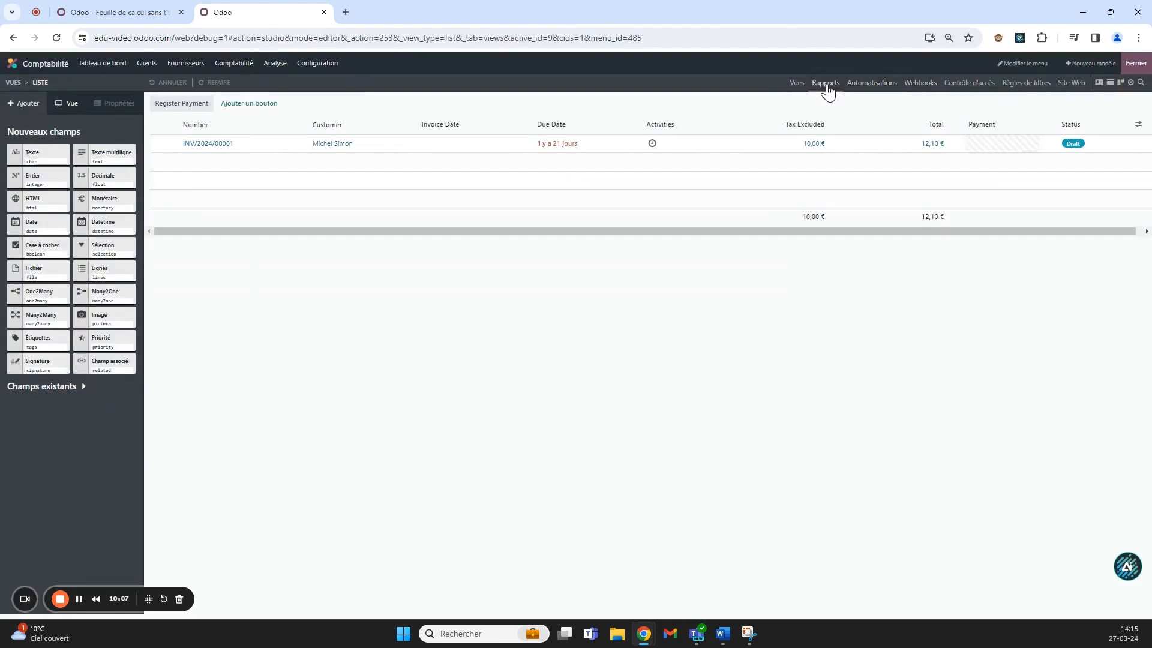
{"action": "left_click", "coordinate": [796, 82]}
{"action": "left_click", "coordinate": [763, 261]}
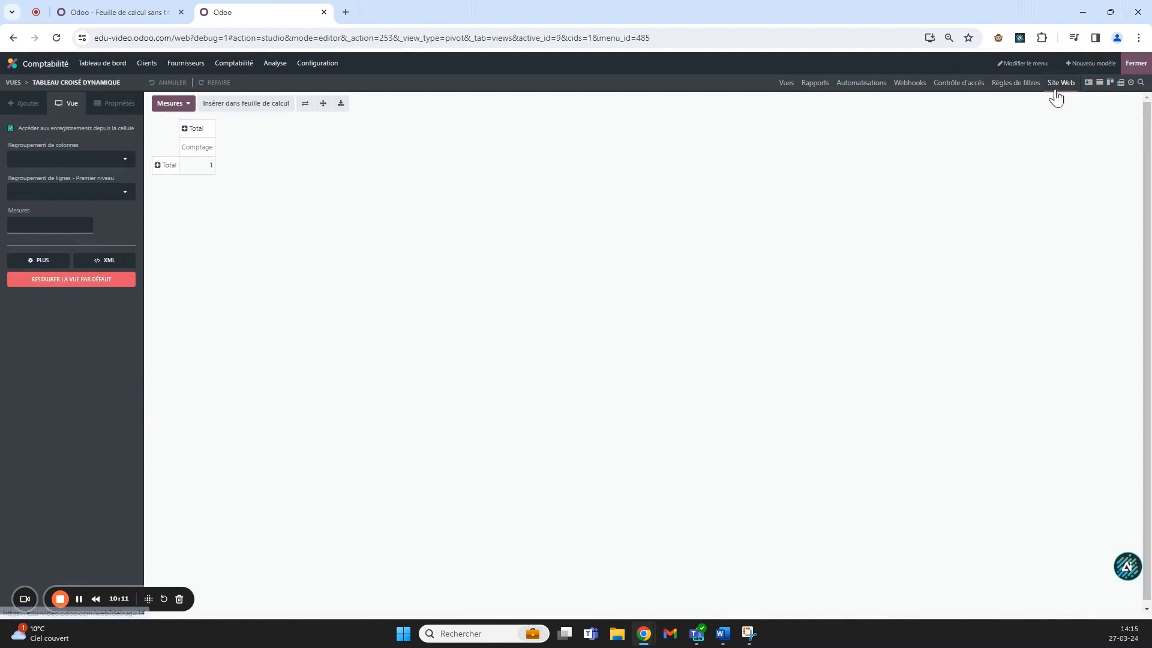
{"action": "left_click", "coordinate": [1135, 64]}
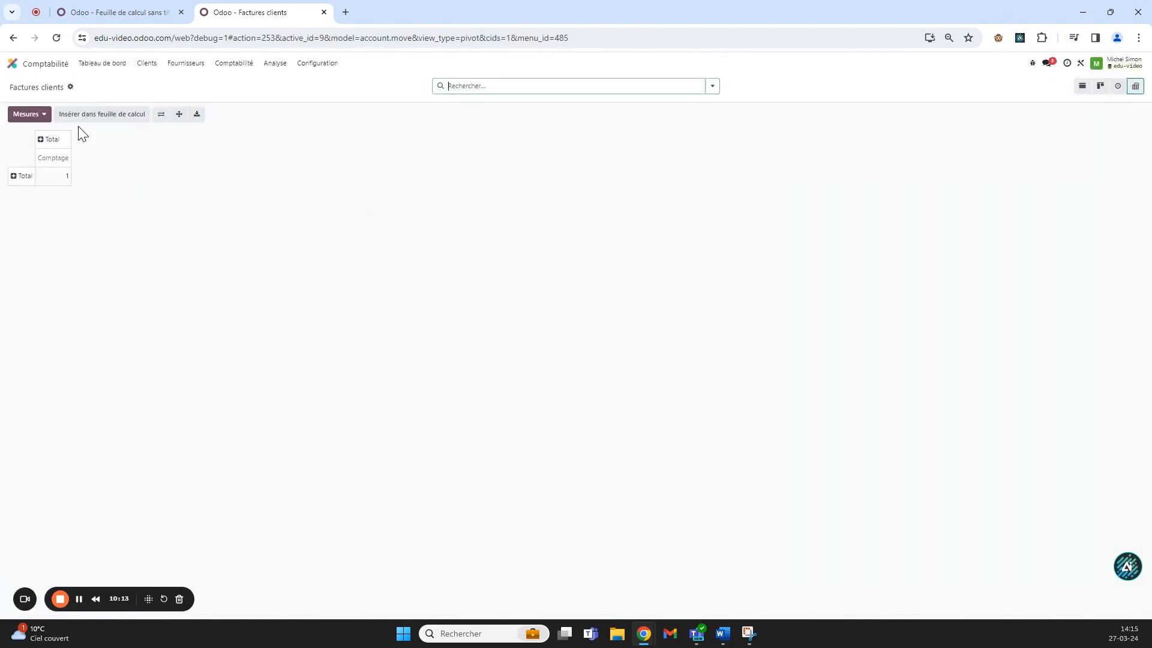
Leave the customer invoices and open the Projet app's project list view in Studio.
{"action": "left_click", "coordinate": [13, 63]}
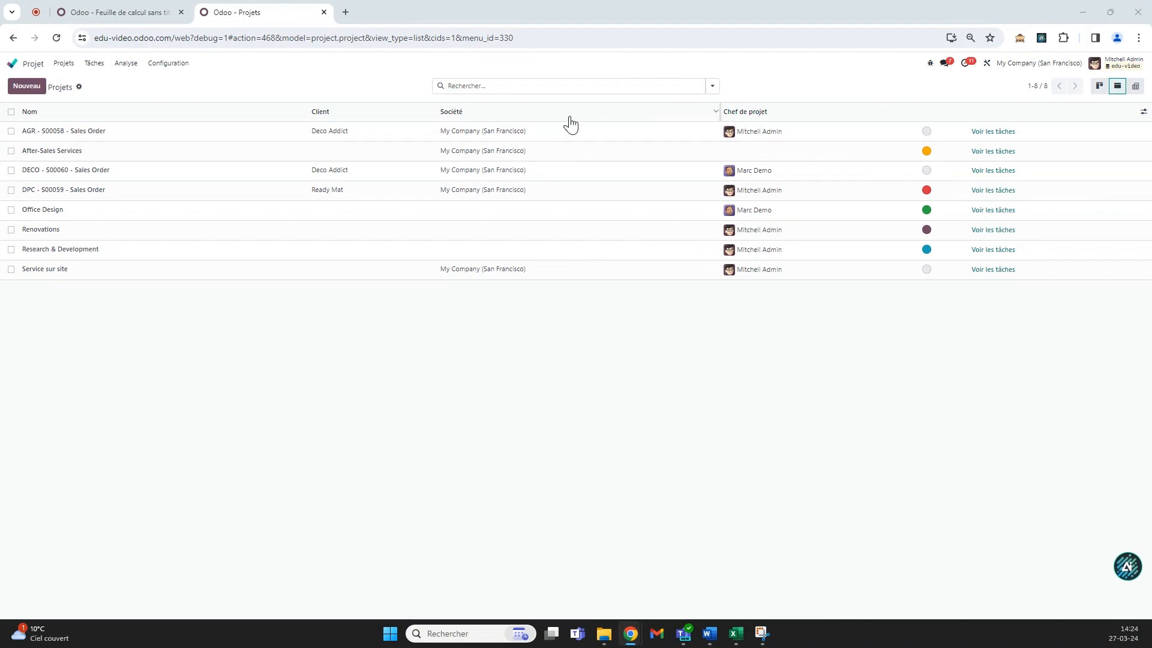
{"action": "left_click", "coordinate": [987, 64]}
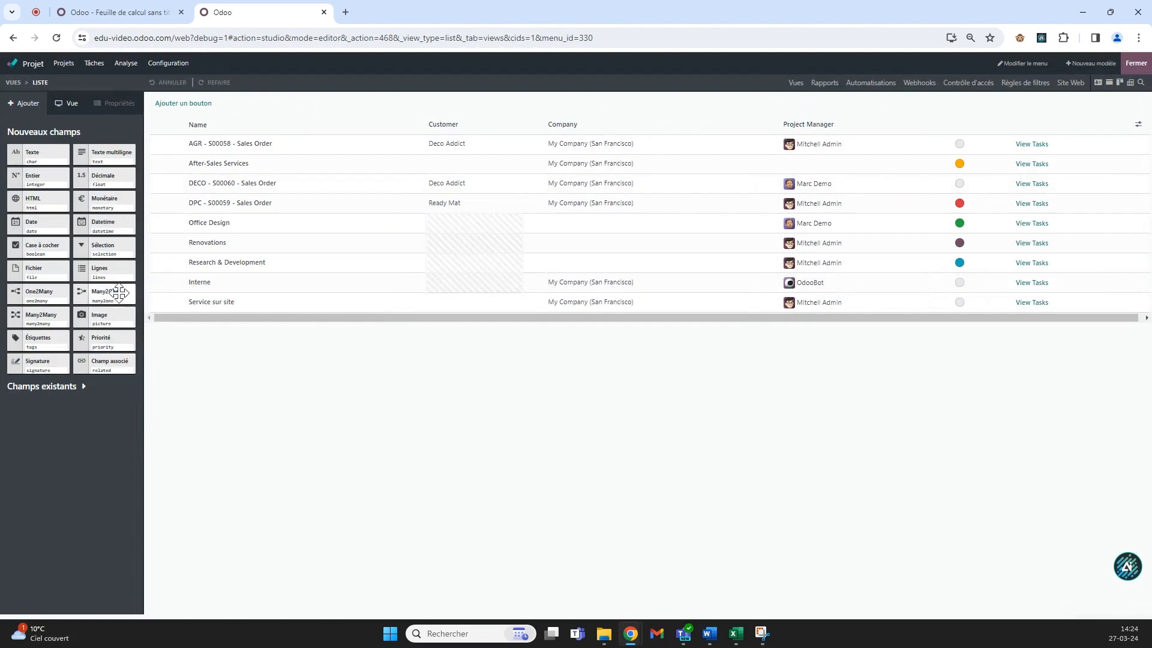
{"action": "left_click_drag", "start_coordinate": [108, 364], "coordinate": [847, 120]}
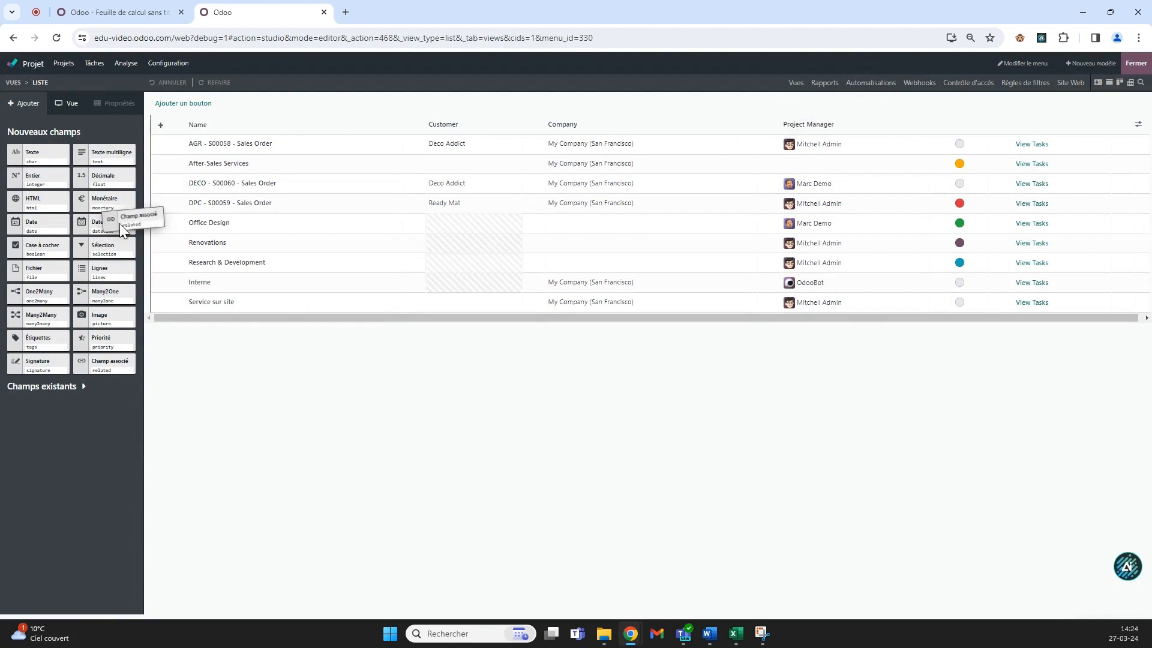
{"action": "left_click", "coordinate": [653, 211]}
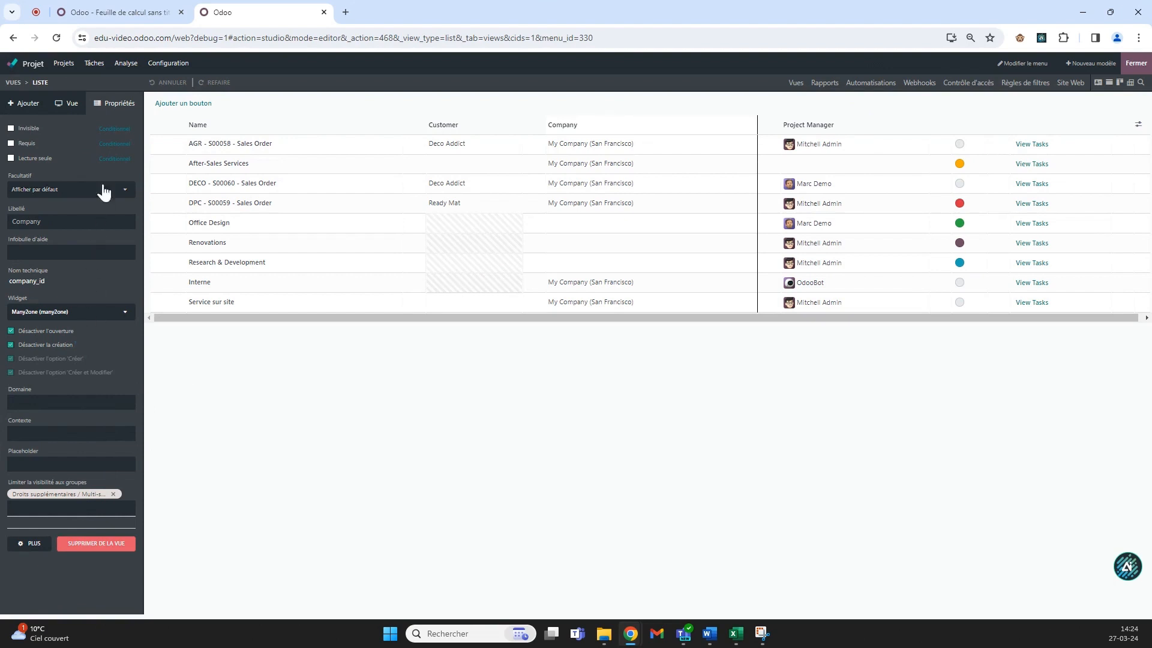
{"action": "left_click", "coordinate": [27, 103]}
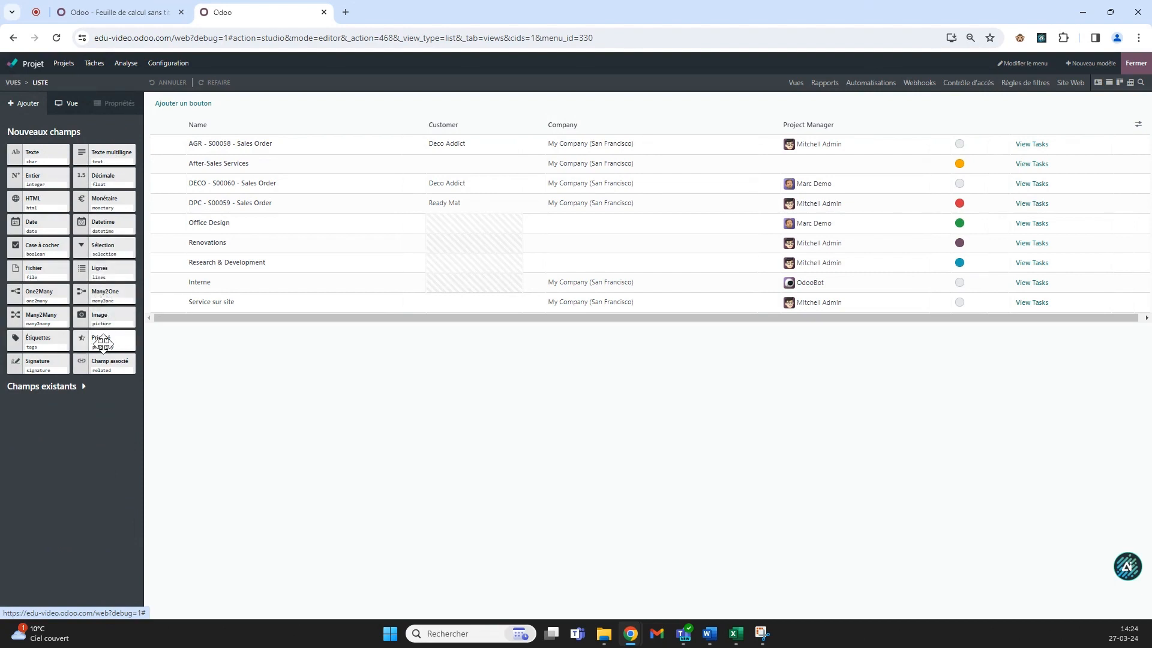
Add a related field before the Project Manager column of the projects list, linked to the Total of the Bon de commande, and close Studio.
{"action": "left_click_drag", "start_coordinate": [104, 363], "coordinate": [743, 129]}
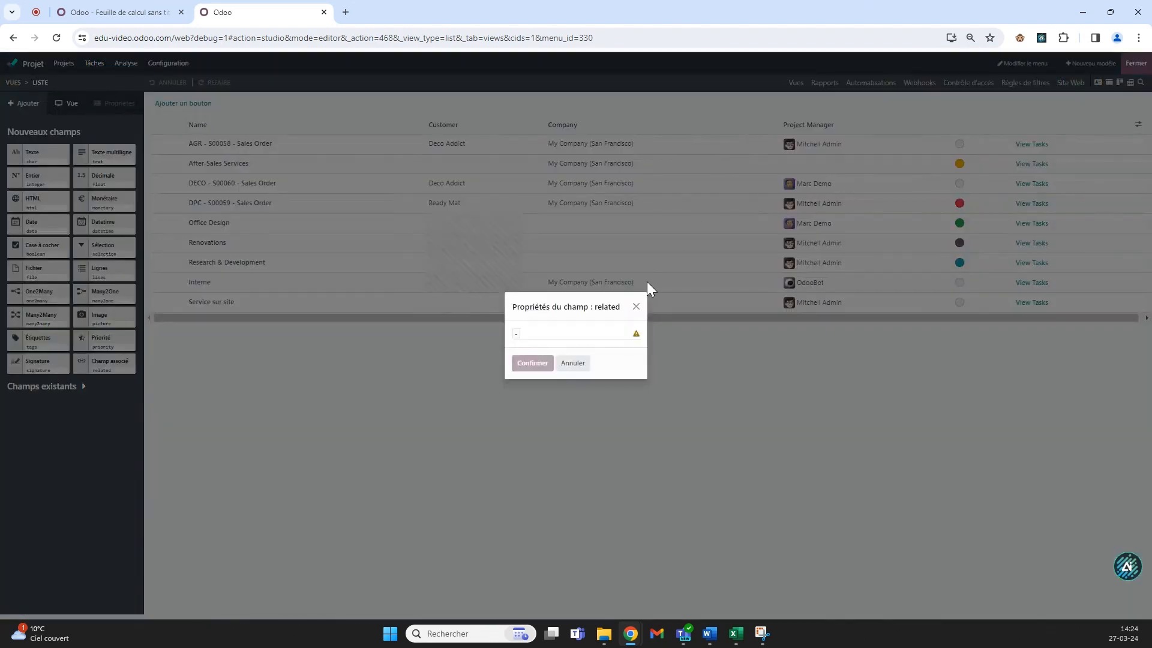
{"action": "left_click", "coordinate": [564, 337]}
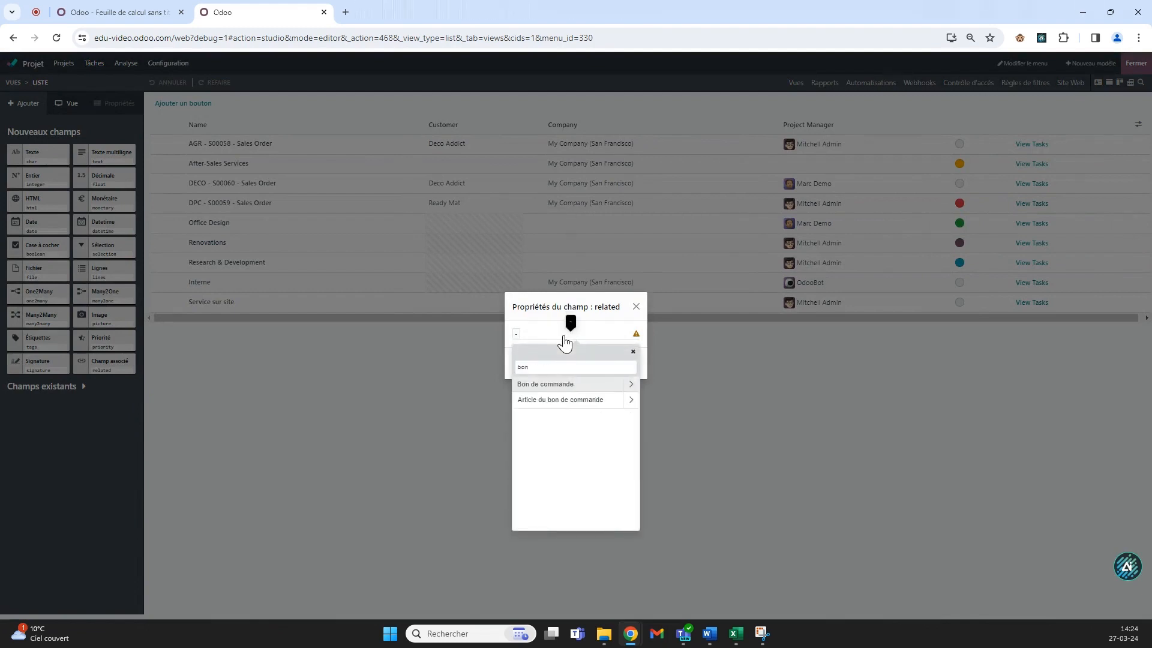
{"action": "left_click", "coordinate": [630, 387]}
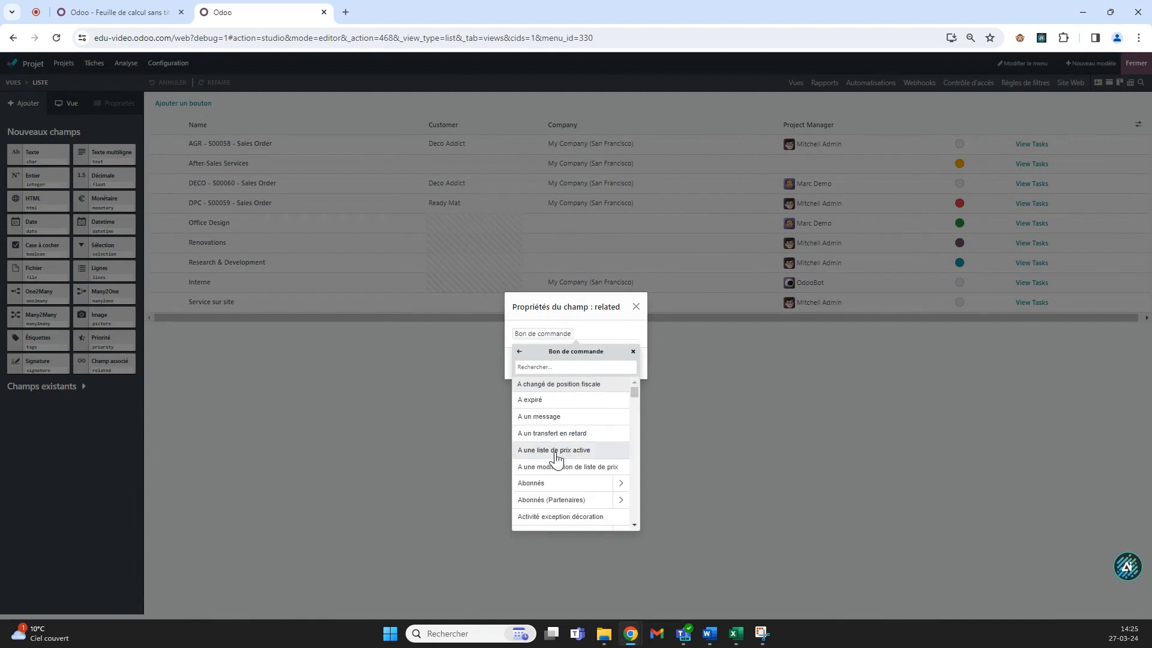
{"action": "scroll", "coordinate": [556, 456], "scroll_direction": "down", "scroll_amount": 10}
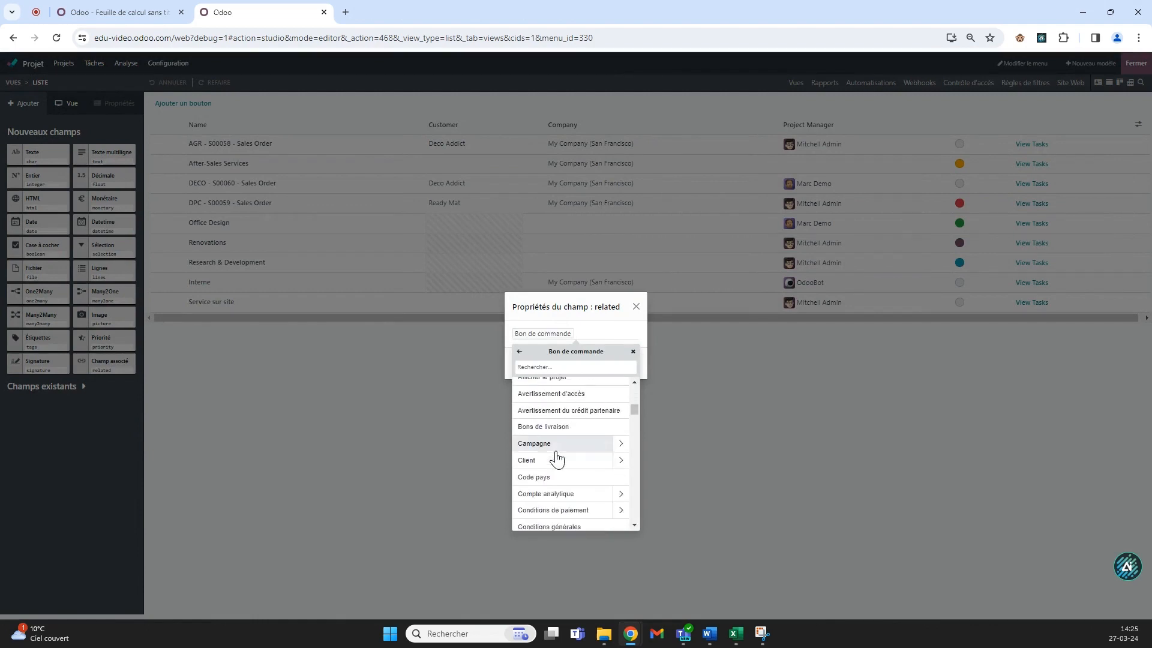
{"action": "scroll", "coordinate": [556, 466], "scroll_direction": "down", "scroll_amount": 10}
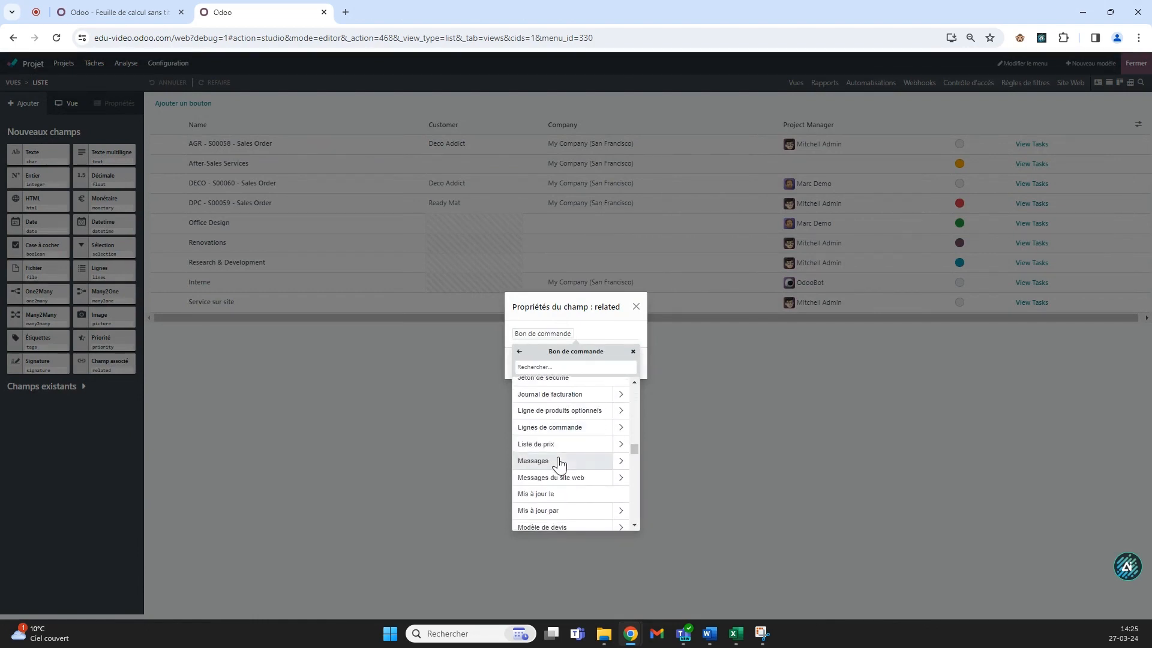
{"action": "scroll", "coordinate": [562, 464], "scroll_direction": "down", "scroll_amount": 5}
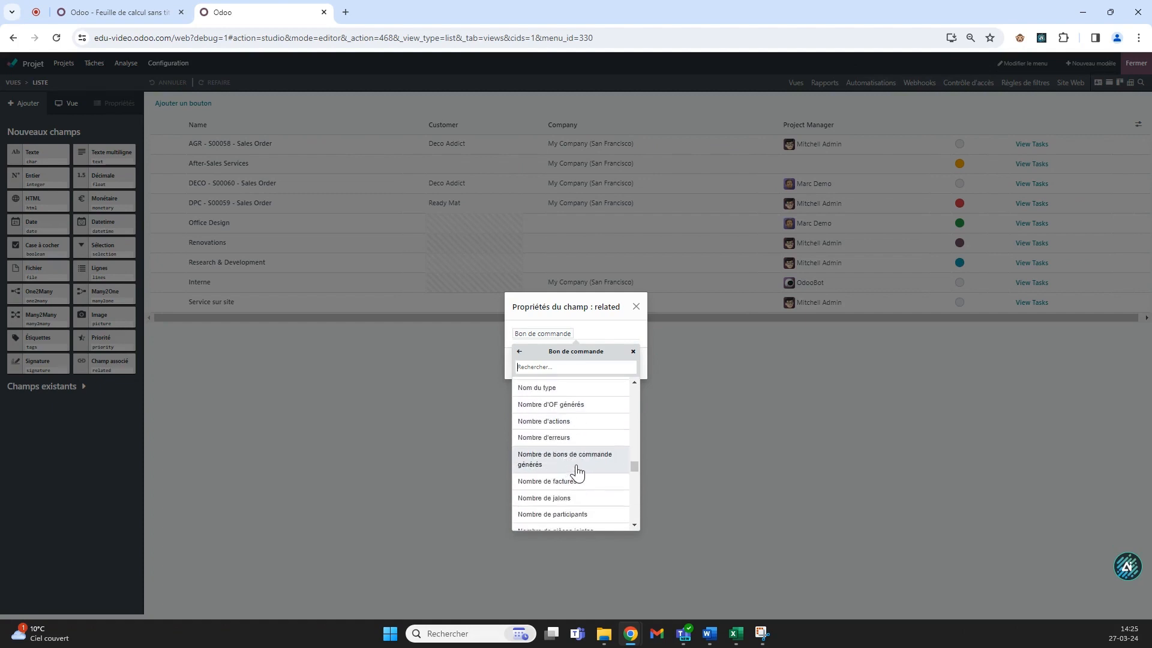
{"action": "scroll", "coordinate": [577, 474], "scroll_direction": "down", "scroll_amount": 8}
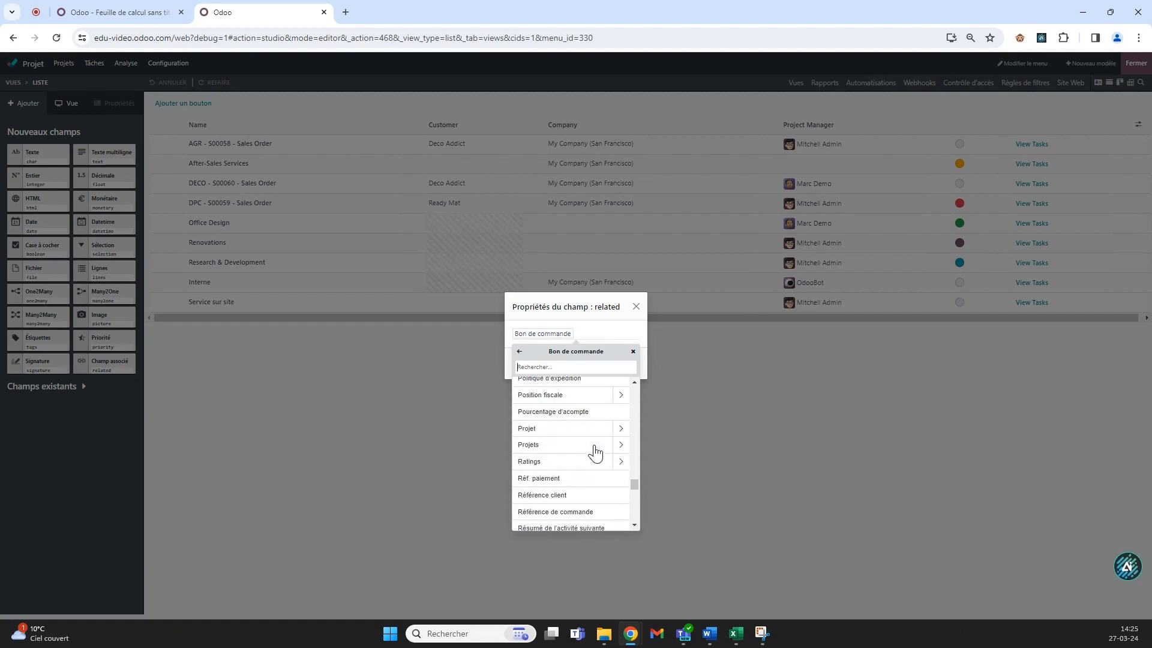
{"action": "scroll", "coordinate": [570, 459], "scroll_direction": "down", "scroll_amount": 6}
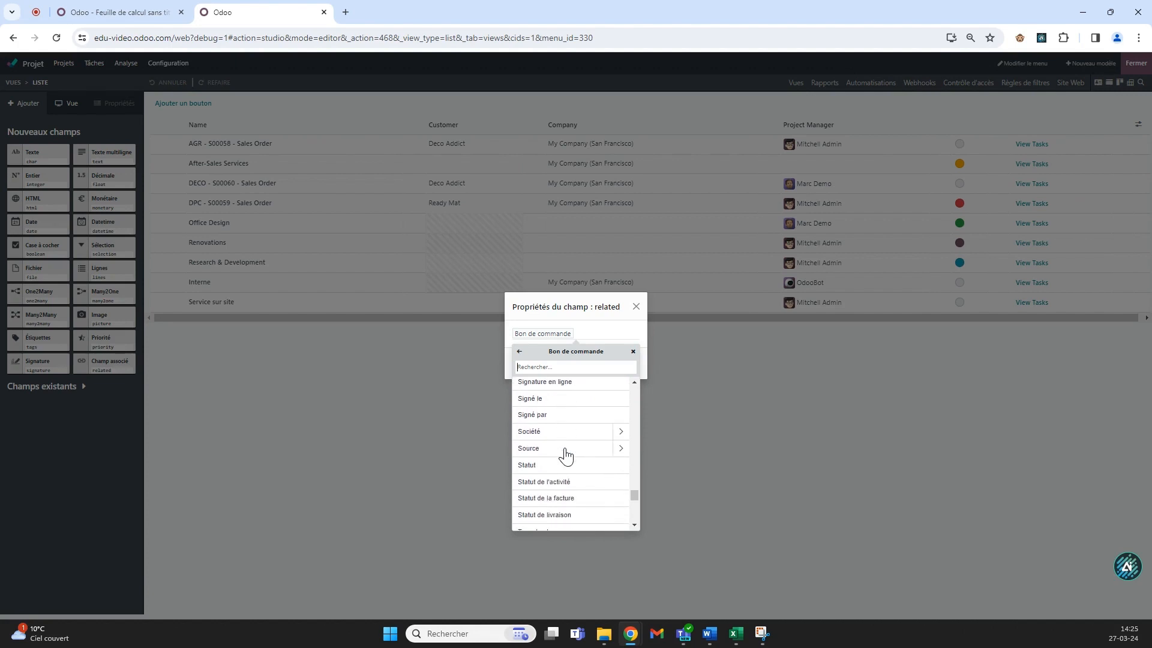
{"action": "scroll", "coordinate": [567, 456], "scroll_direction": "down", "scroll_amount": 3}
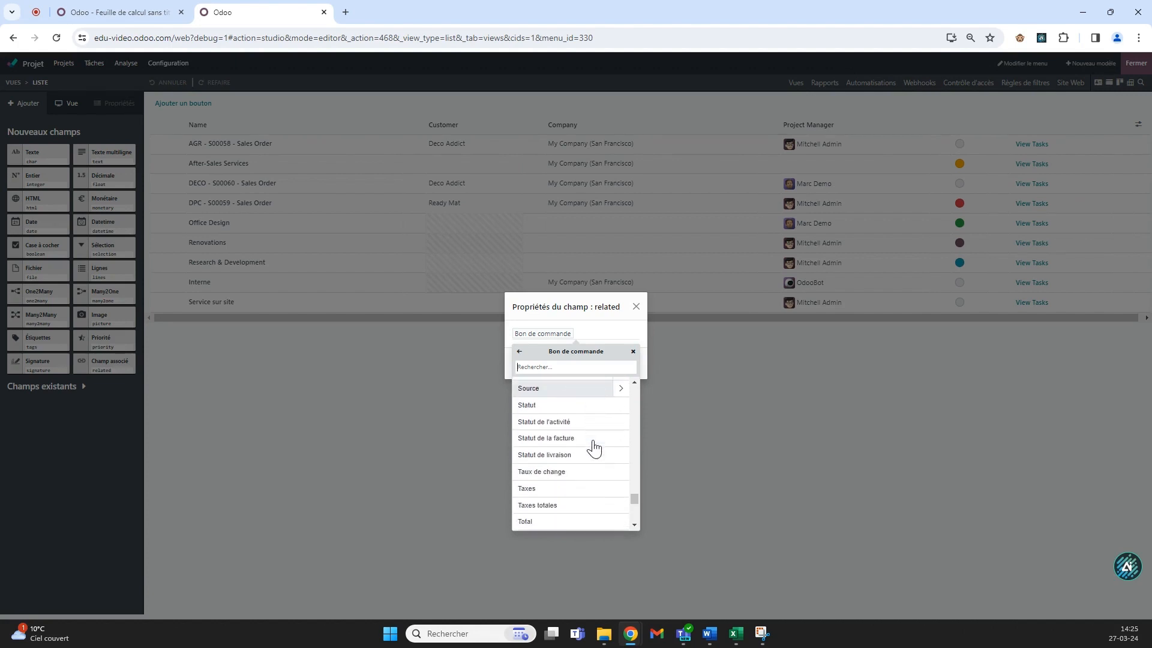
{"action": "left_click", "coordinate": [562, 523]}
{"action": "left_click", "coordinate": [528, 364]}
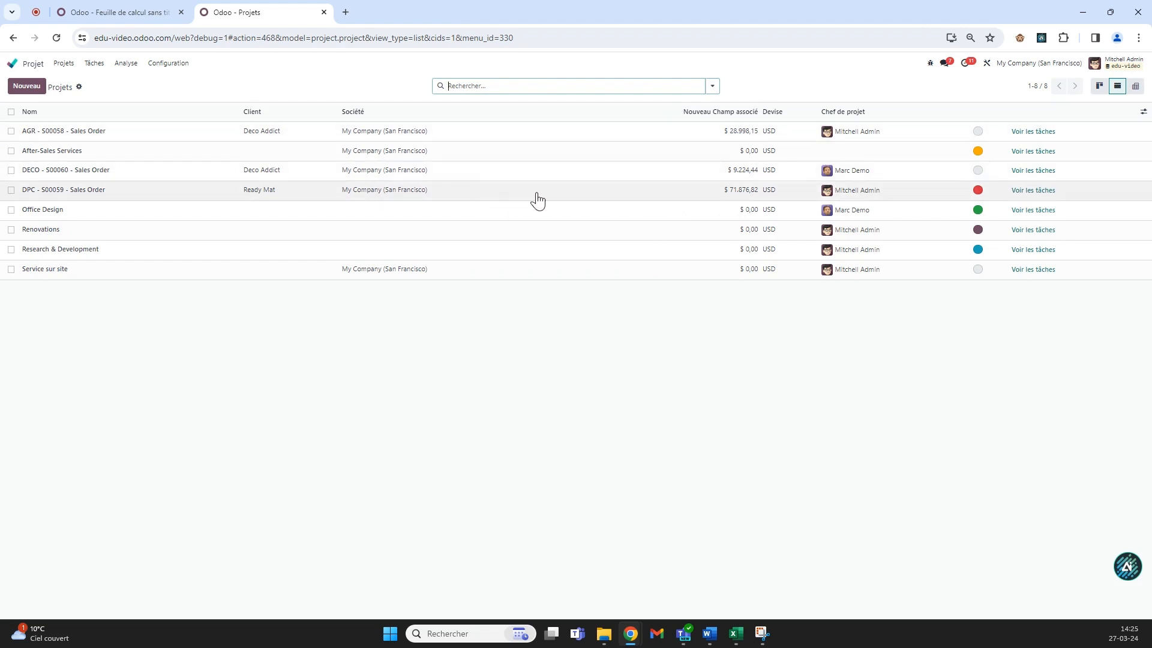
Check the sales order linked to the DPC - S00059 project, return to the projects and switch them to the pivot view.
{"action": "left_click", "coordinate": [687, 197]}
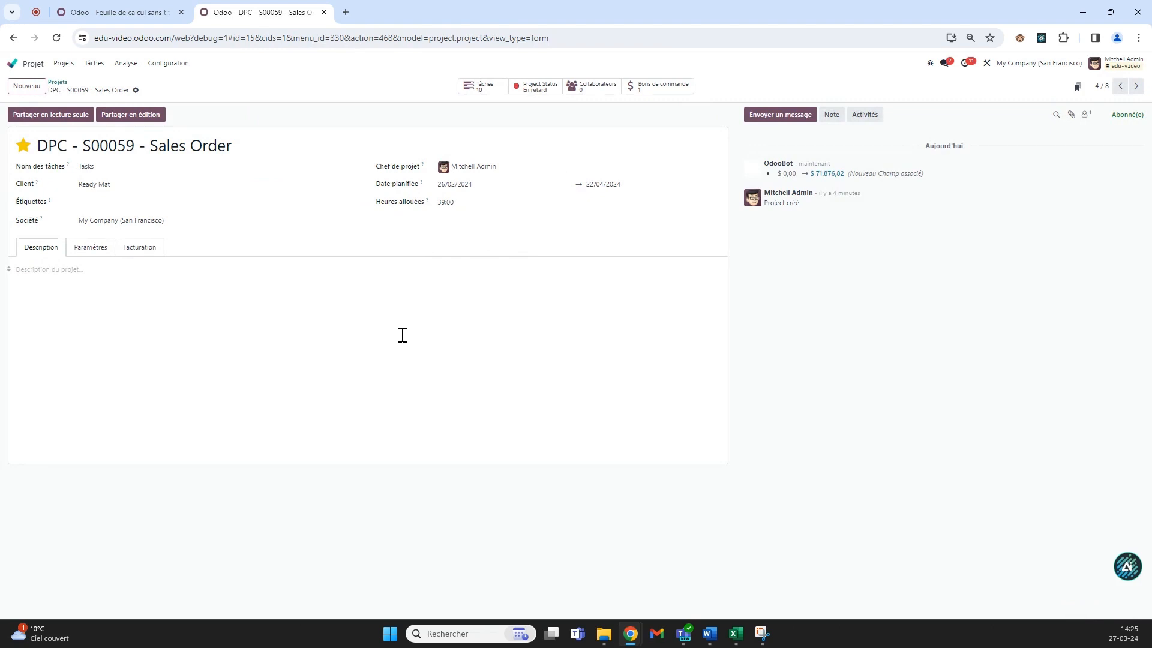
{"action": "left_click", "coordinate": [659, 85]}
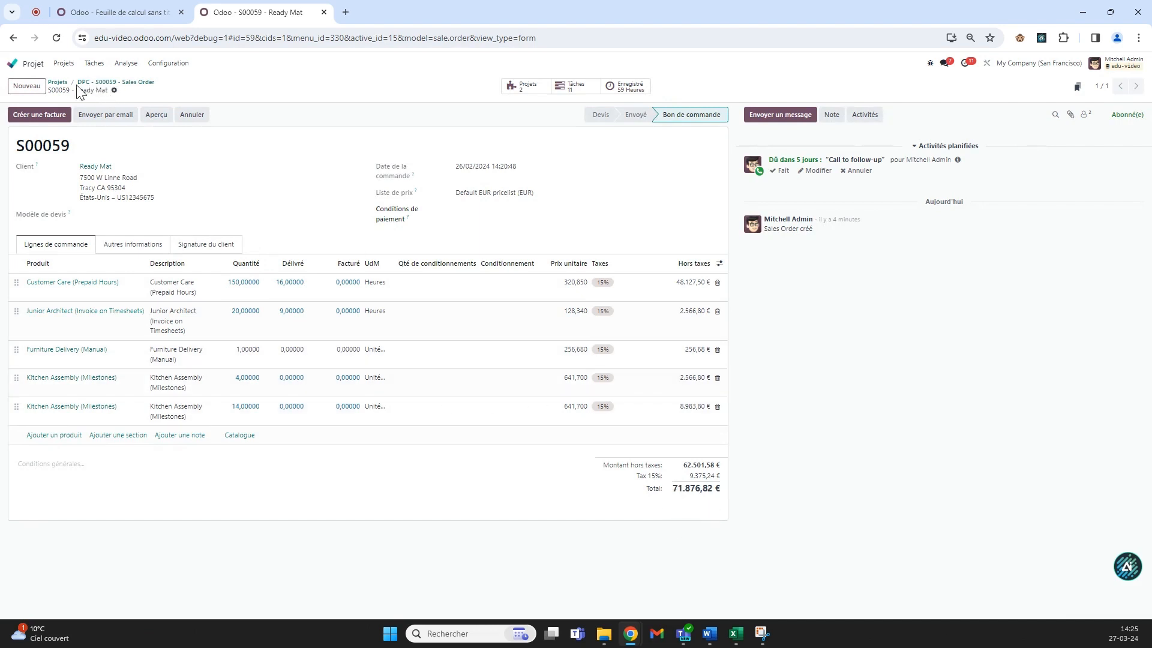
{"action": "left_click", "coordinate": [58, 82]}
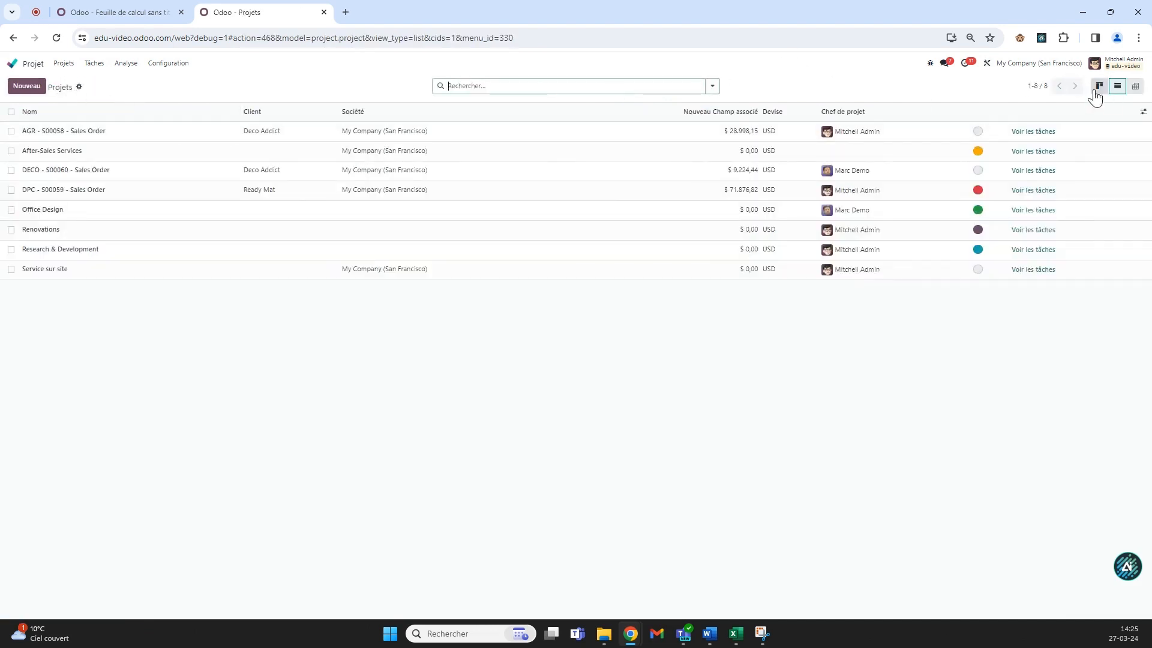
{"action": "left_click", "coordinate": [1135, 87]}
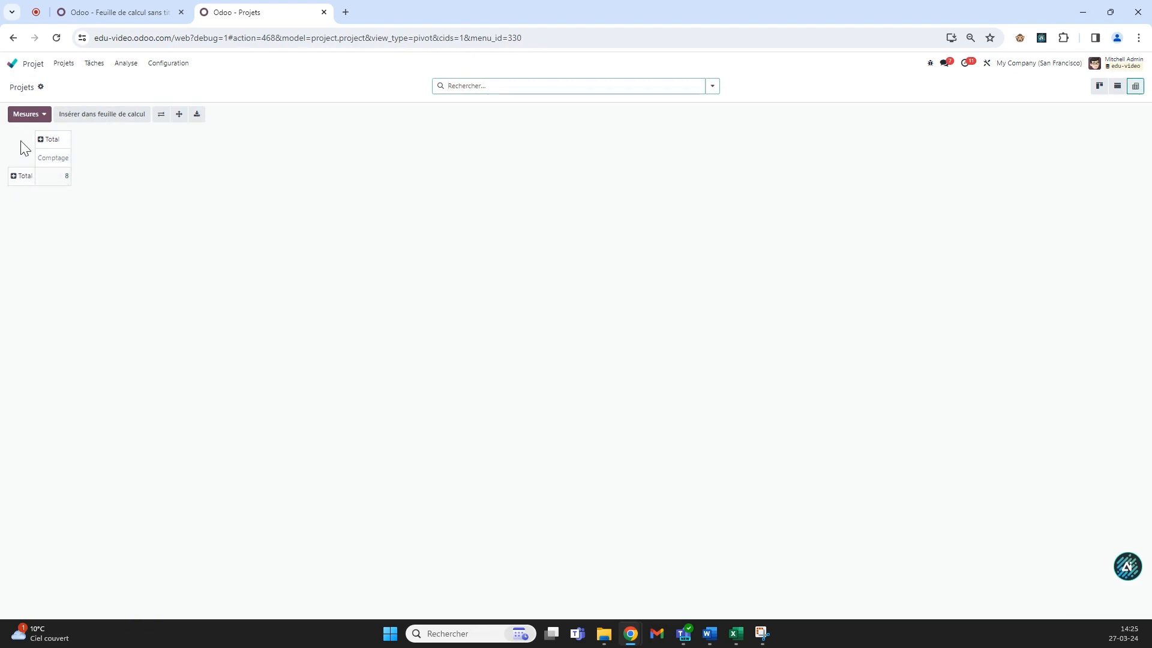
{"action": "left_click", "coordinate": [27, 179]}
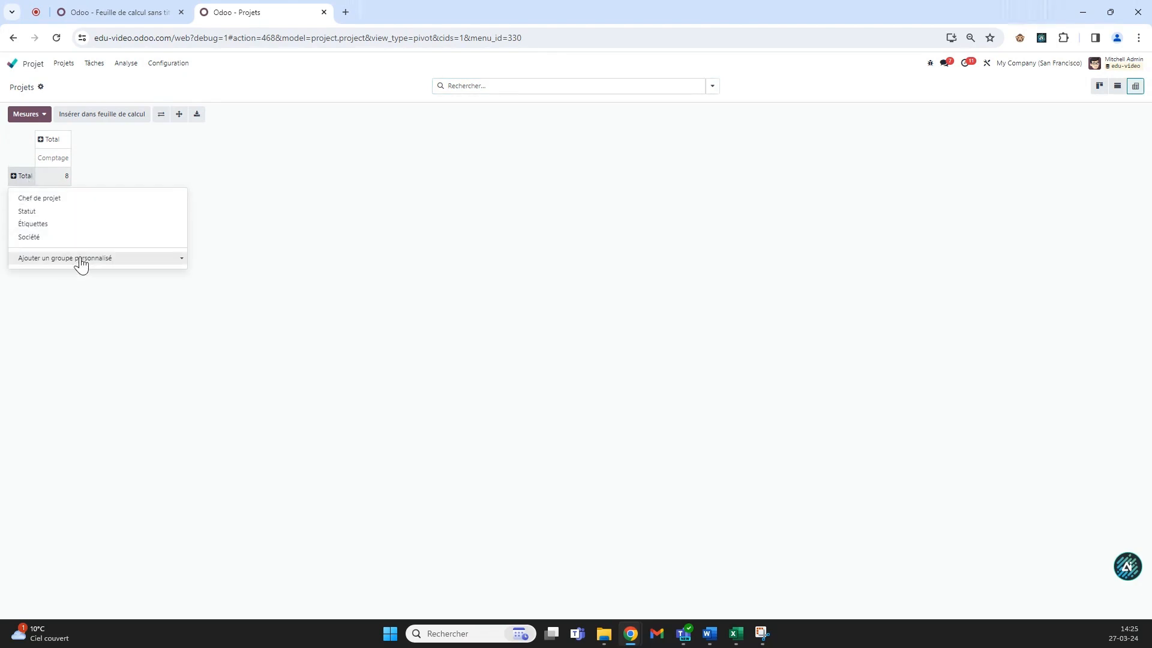
{"action": "left_click", "coordinate": [80, 258]}
{"action": "scroll", "coordinate": [100, 353], "scroll_direction": "down", "scroll_amount": 10}
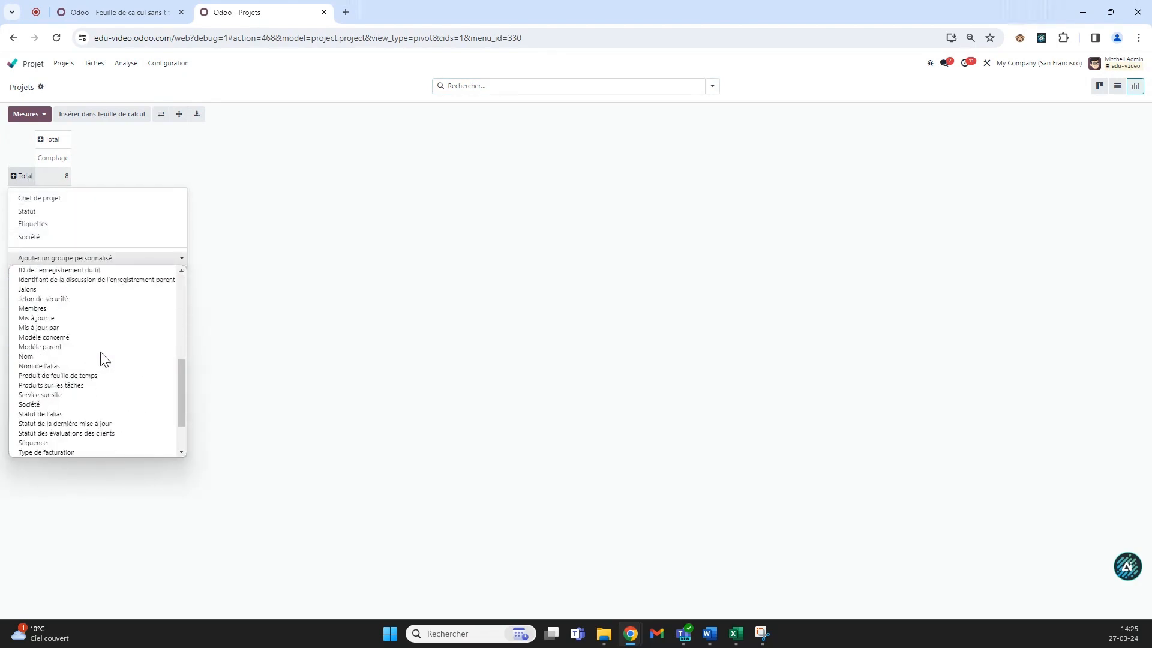
{"action": "scroll", "coordinate": [99, 353], "scroll_direction": "up", "scroll_amount": 12}
{"action": "scroll", "coordinate": [95, 355], "scroll_direction": "down", "scroll_amount": 5}
{"action": "scroll", "coordinate": [91, 362], "scroll_direction": "down", "scroll_amount": 3}
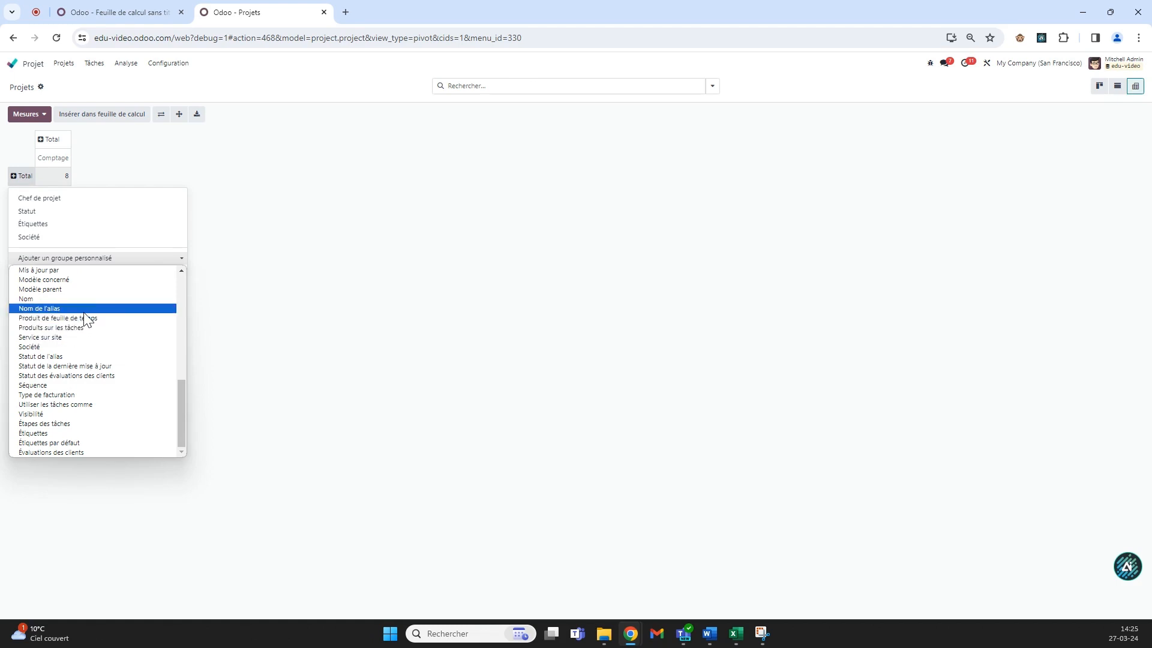
{"action": "scroll", "coordinate": [90, 348], "scroll_direction": "up", "scroll_amount": 4}
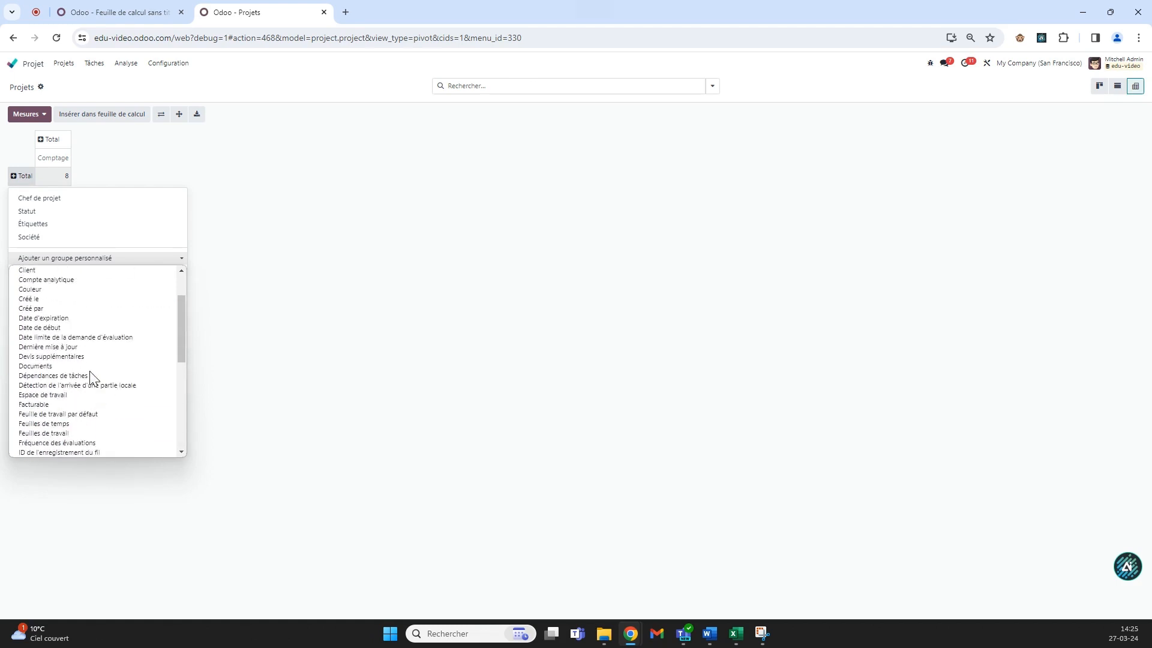
{"action": "left_click", "coordinate": [169, 165]}
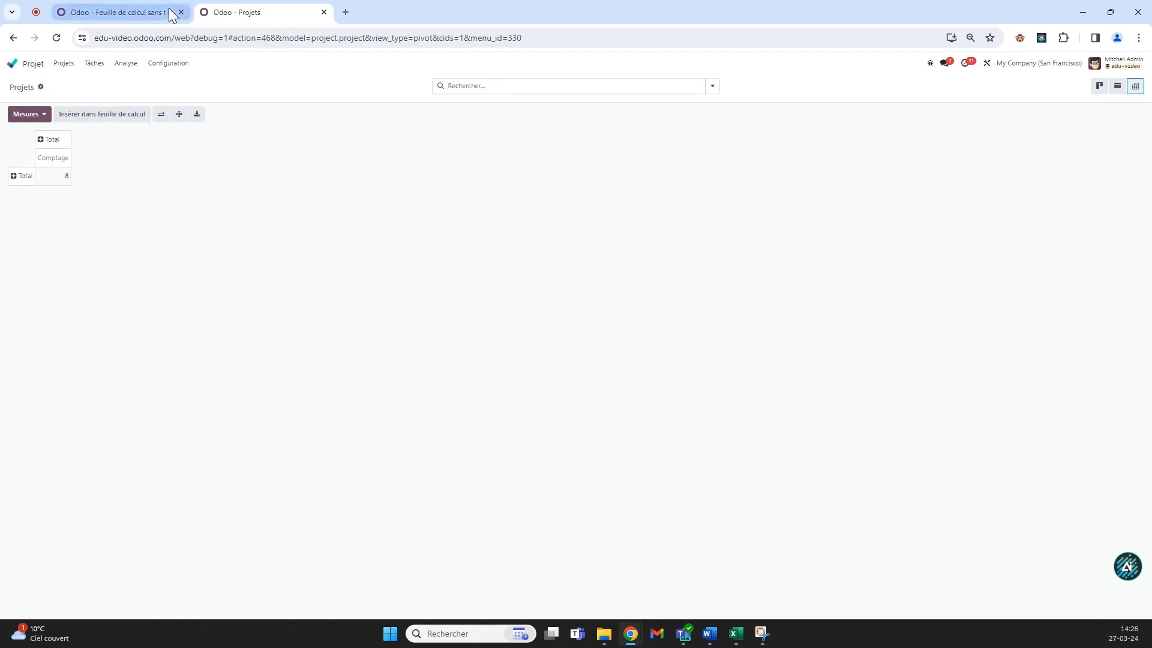
Add Nouveau Champ associé as a measure to the projects pivot table.
{"action": "left_click", "coordinate": [47, 124]}
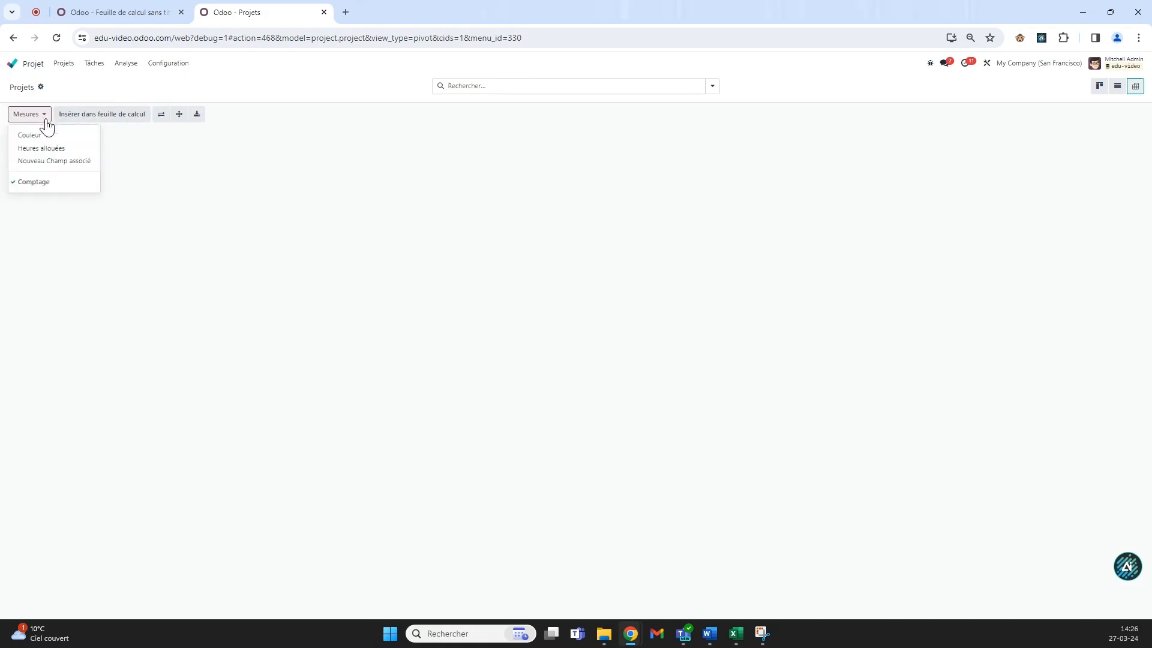
{"action": "left_click", "coordinate": [96, 162]}
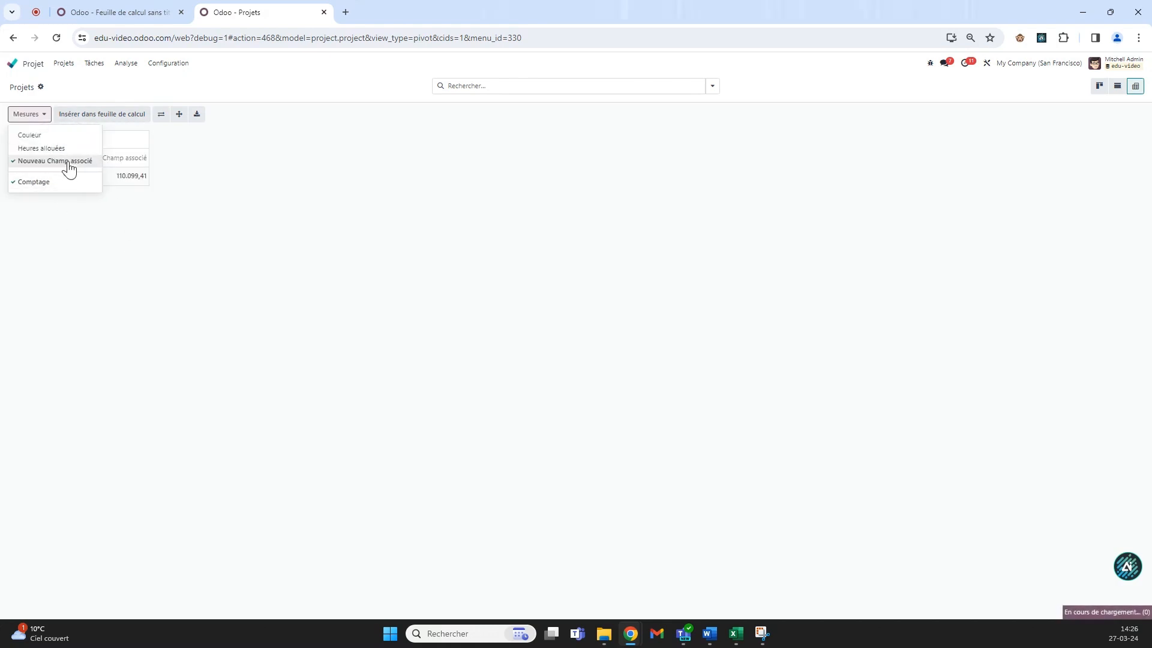
{"action": "left_click", "coordinate": [85, 216]}
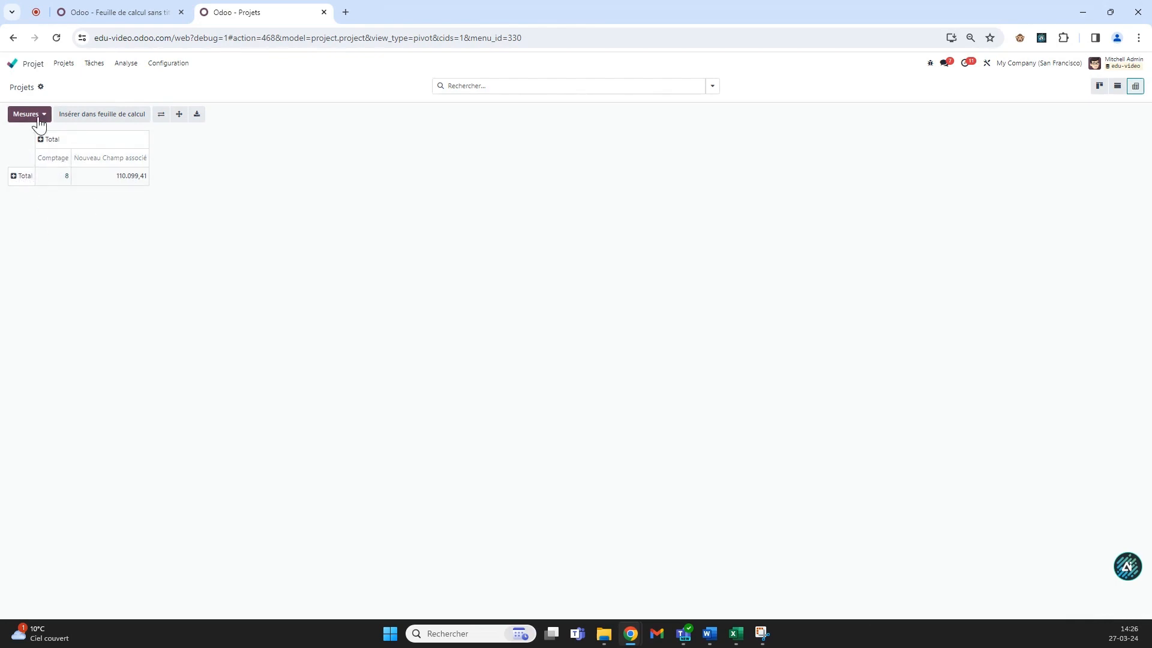
Group the pivot table's rows by the custom group Nom.
{"action": "left_click", "coordinate": [23, 176]}
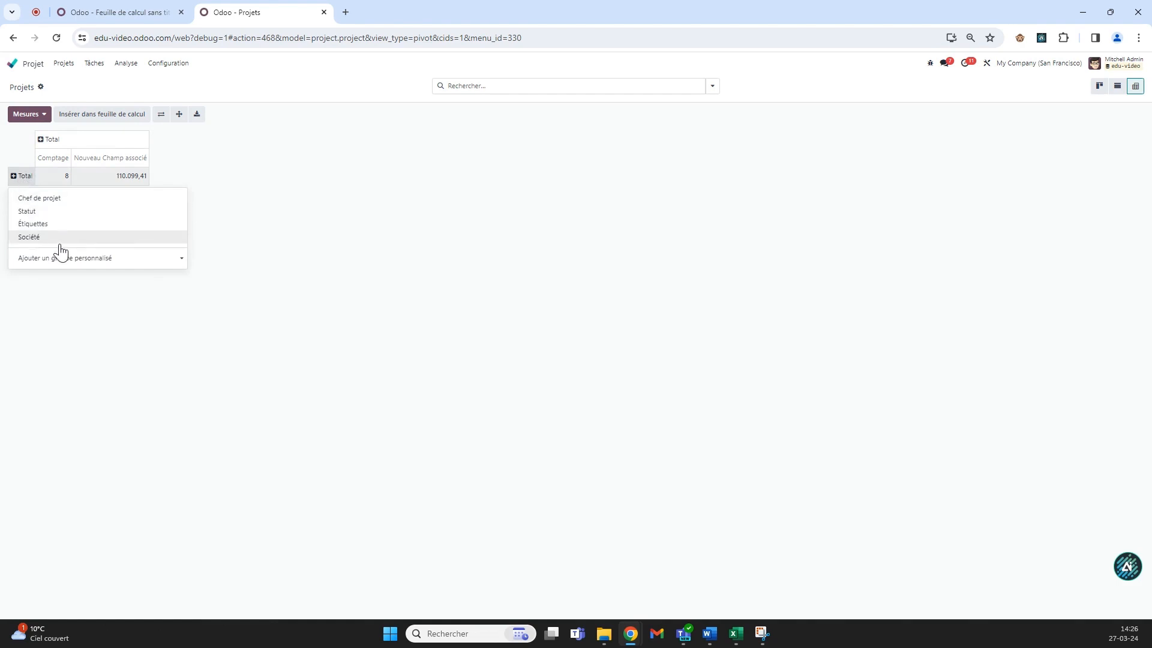
{"action": "left_click", "coordinate": [92, 259]}
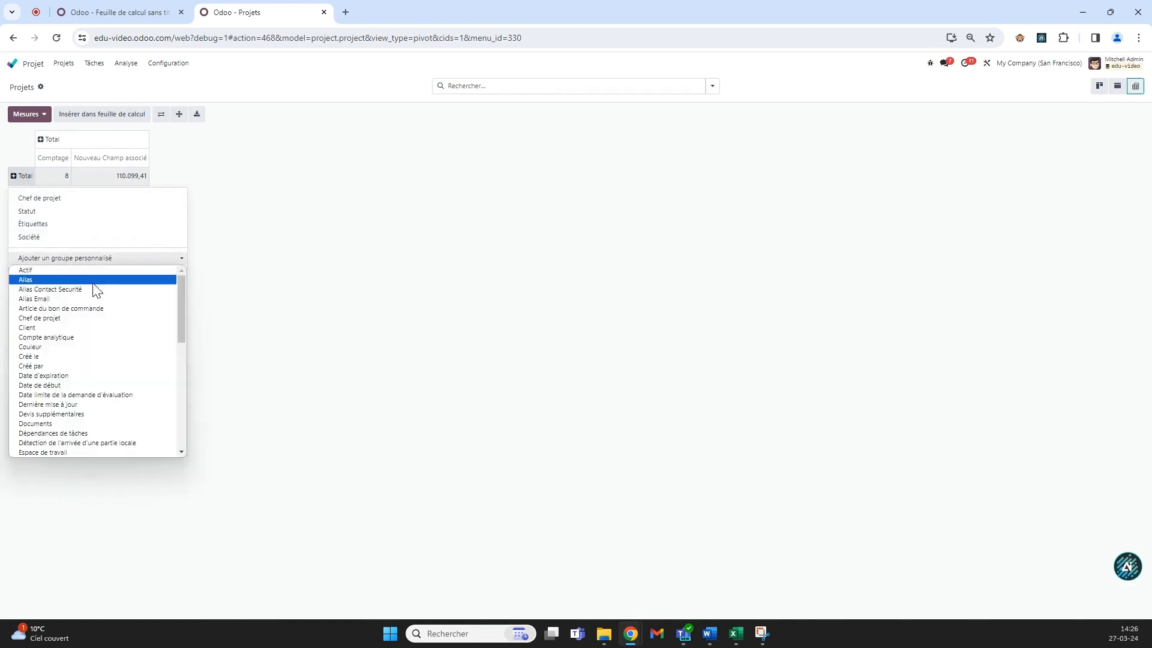
{"action": "scroll", "coordinate": [84, 372], "scroll_direction": "down", "scroll_amount": 10}
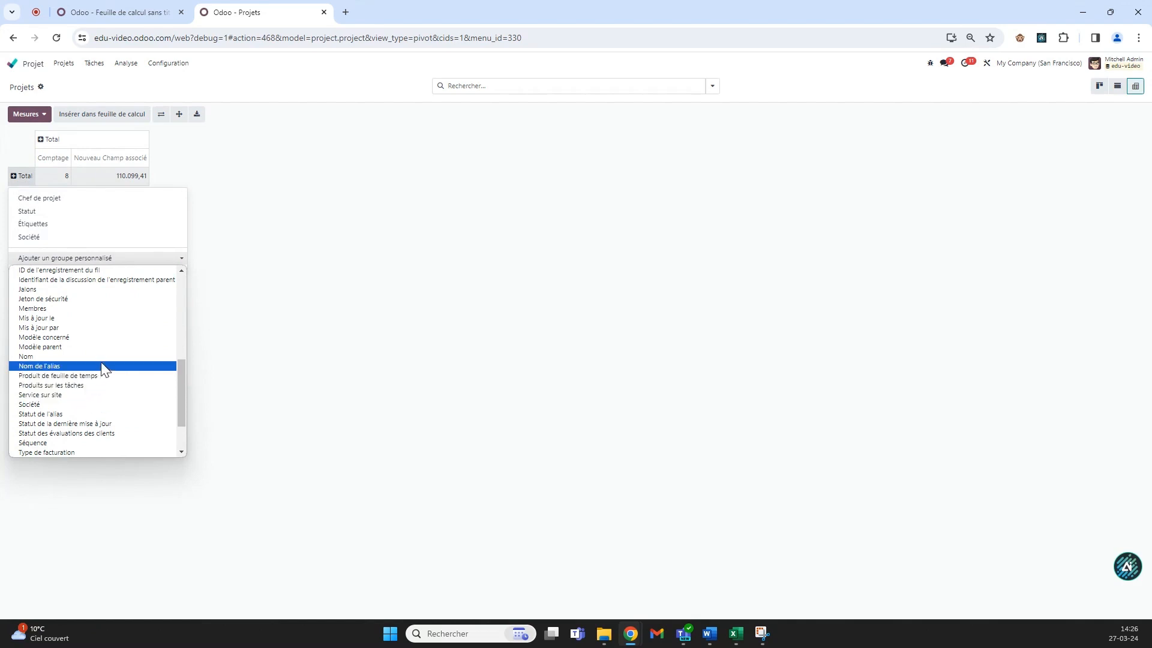
{"action": "scroll", "coordinate": [101, 341], "scroll_direction": "up", "scroll_amount": 2}
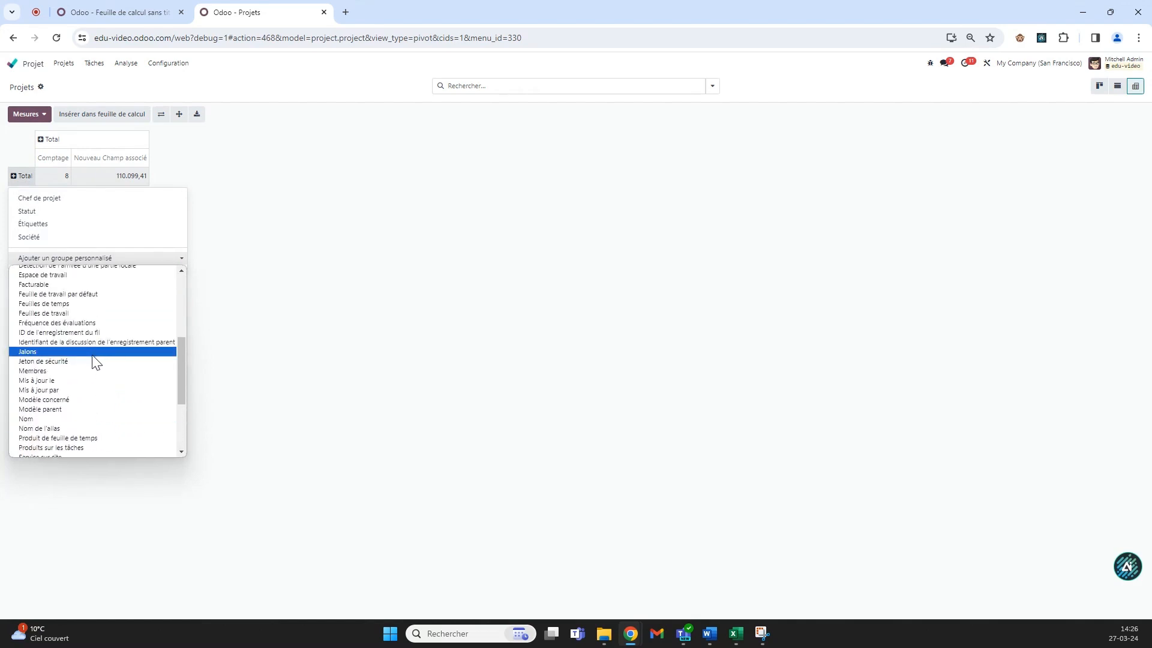
{"action": "scroll", "coordinate": [92, 355], "scroll_direction": "up", "scroll_amount": 2}
{"action": "scroll", "coordinate": [84, 337], "scroll_direction": "down", "scroll_amount": 4}
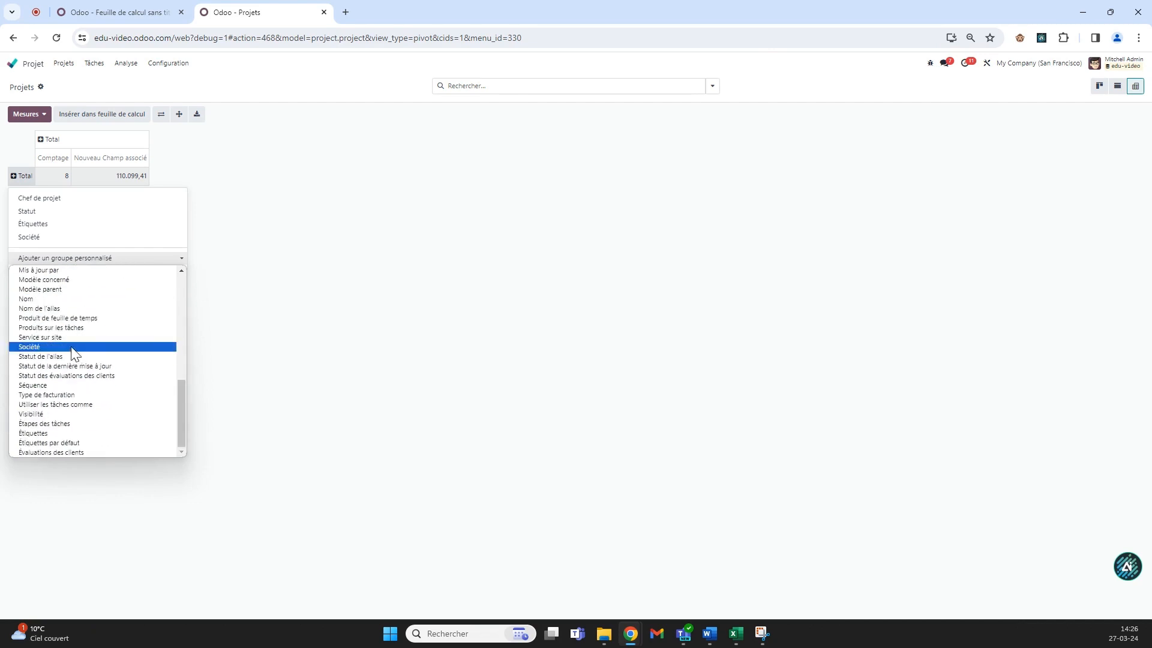
{"action": "left_click", "coordinate": [59, 300]}
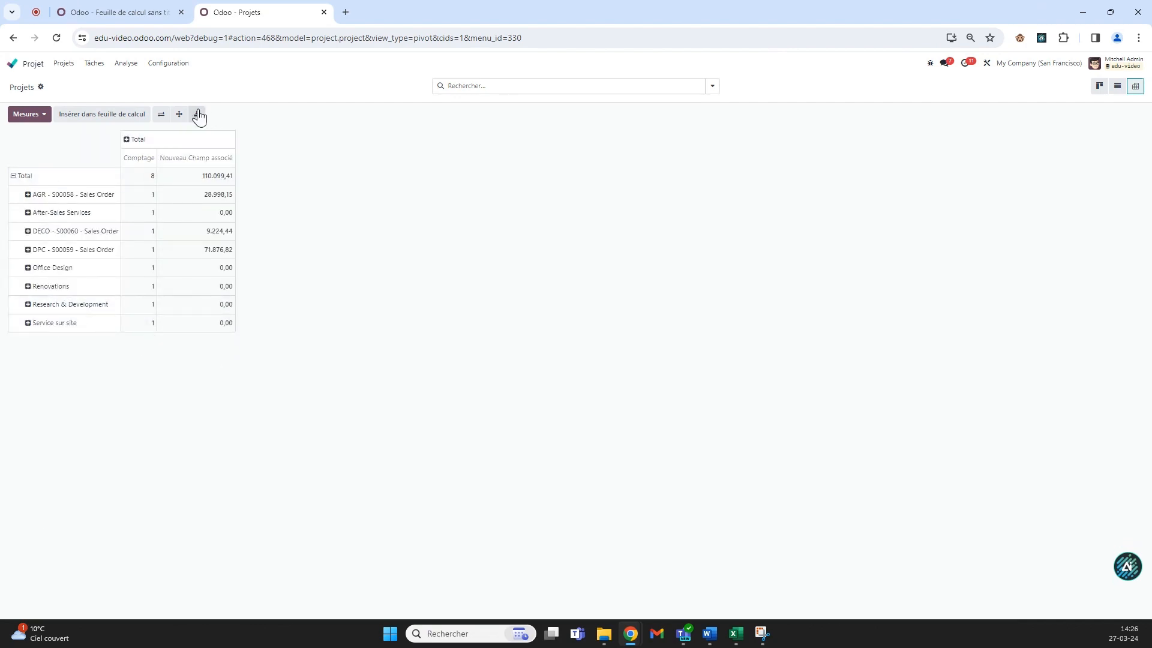
Insert the projects pivot table into a new blank spreadsheet and create a chart from its range A2:C11.
{"action": "left_click", "coordinate": [85, 115]}
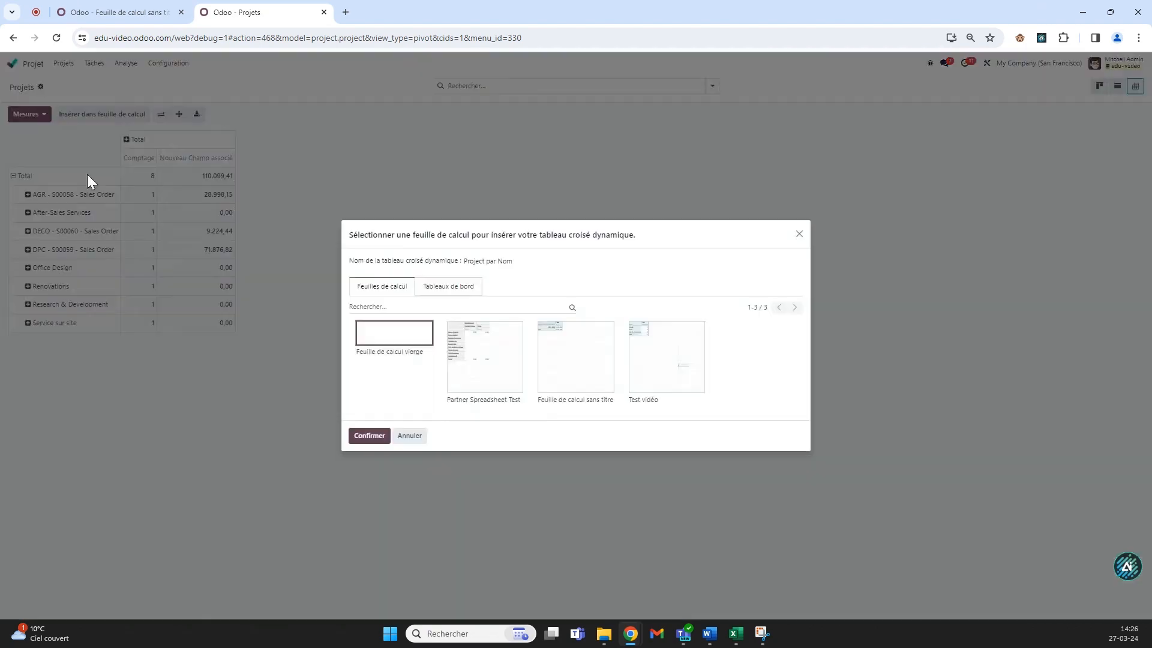
{"action": "left_click", "coordinate": [369, 436]}
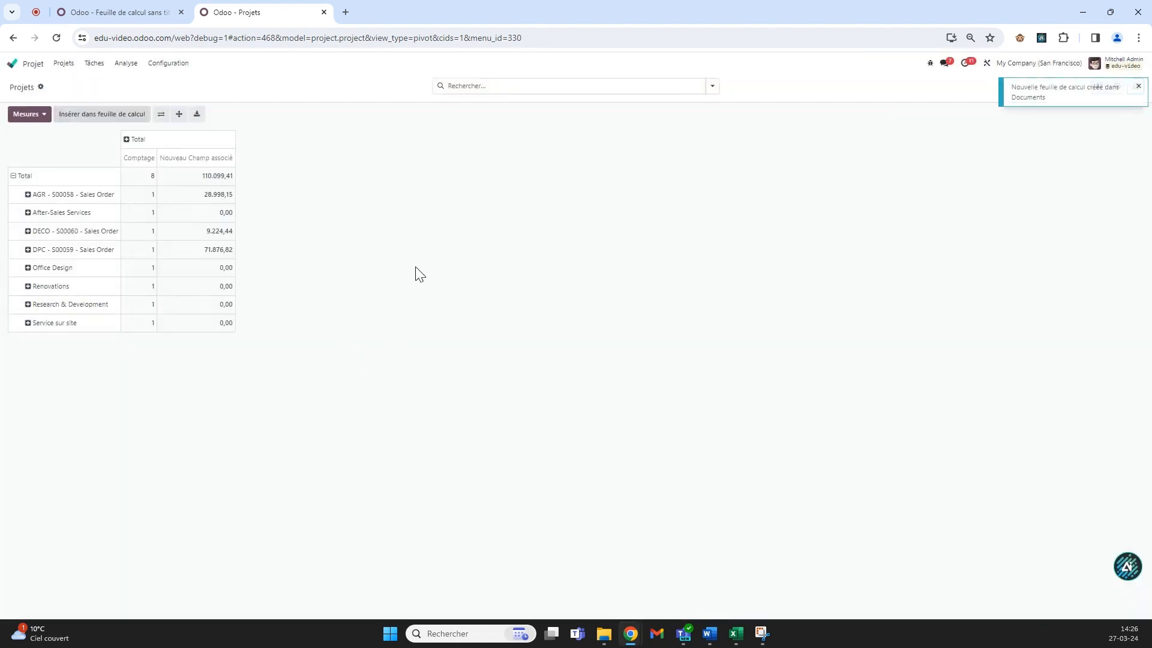
{"action": "left_click_drag", "start_coordinate": [66, 149], "coordinate": [200, 247]}
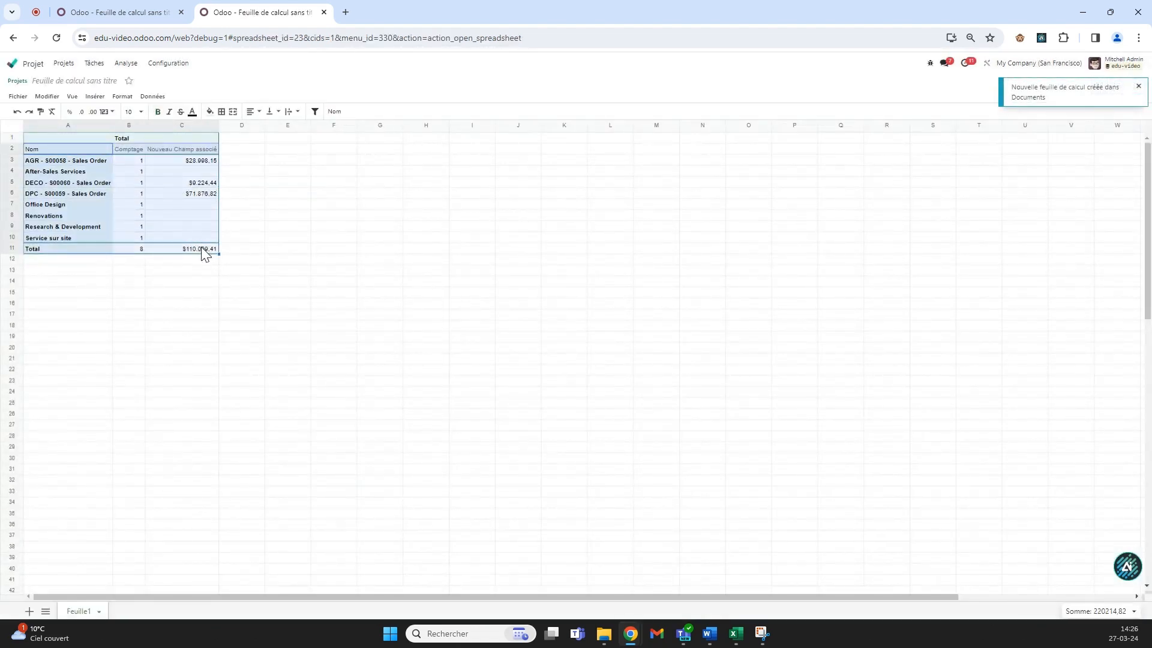
{"action": "left_click", "coordinate": [94, 96]}
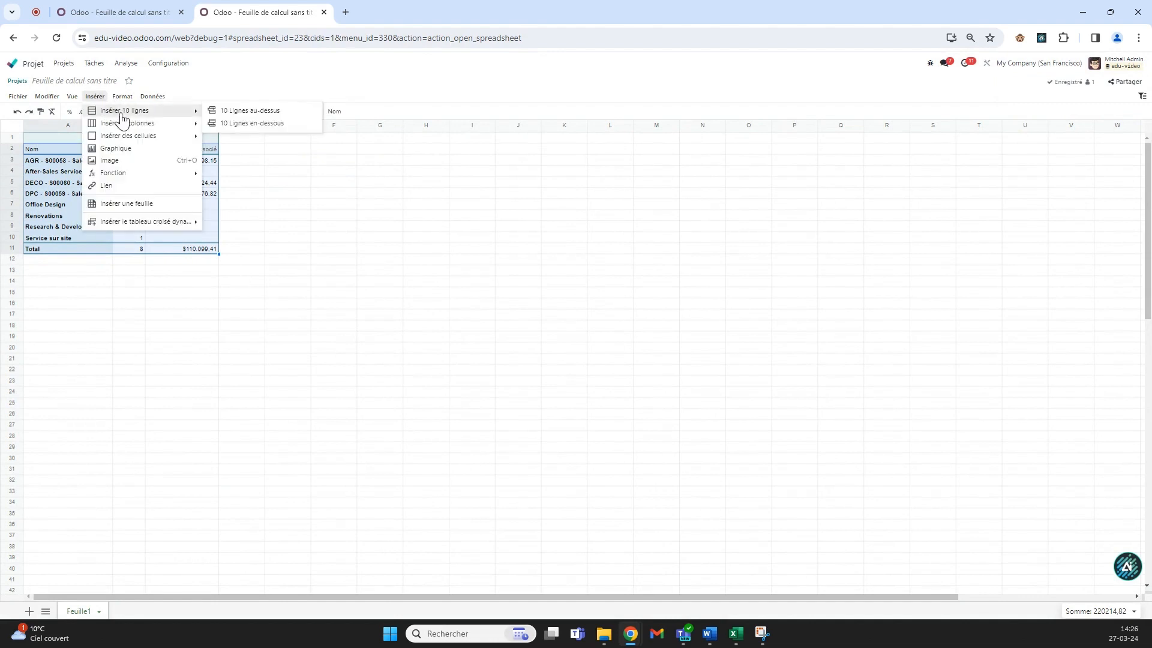
{"action": "left_click", "coordinate": [127, 150]}
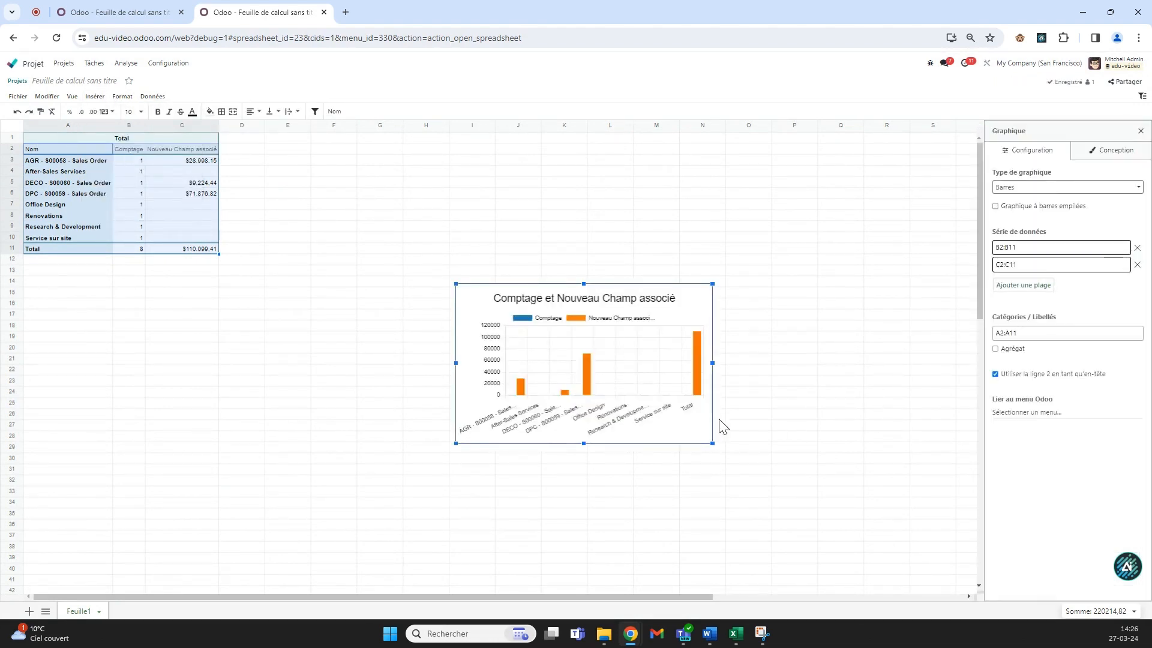
{"action": "mouse_move", "coordinate": [592, 384]}
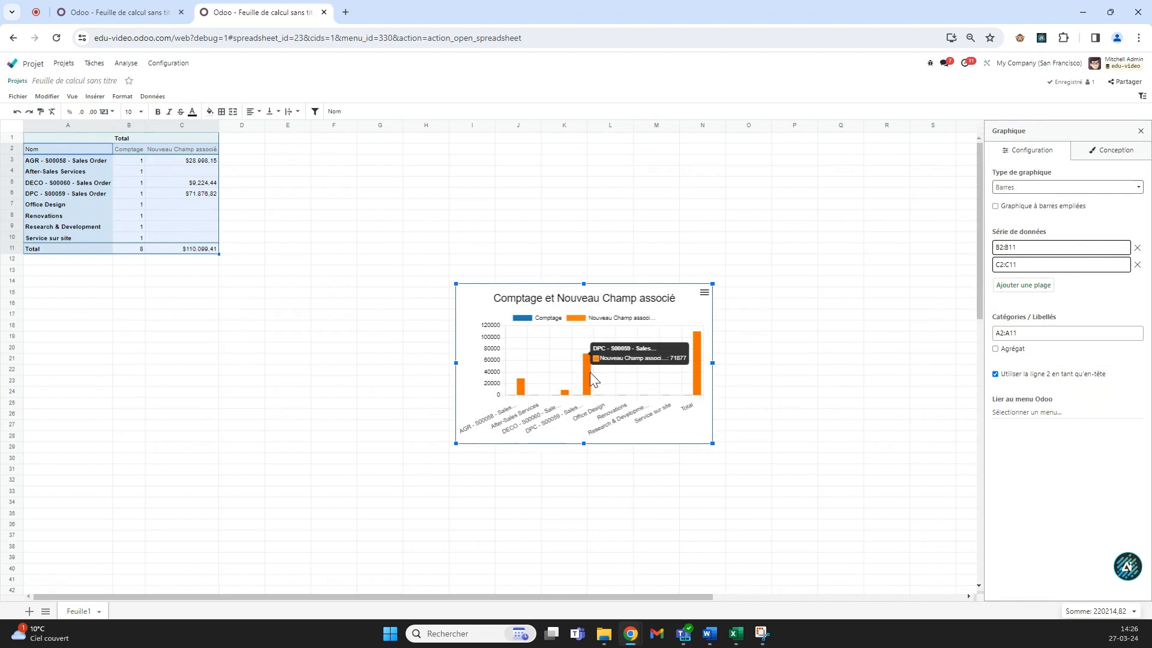